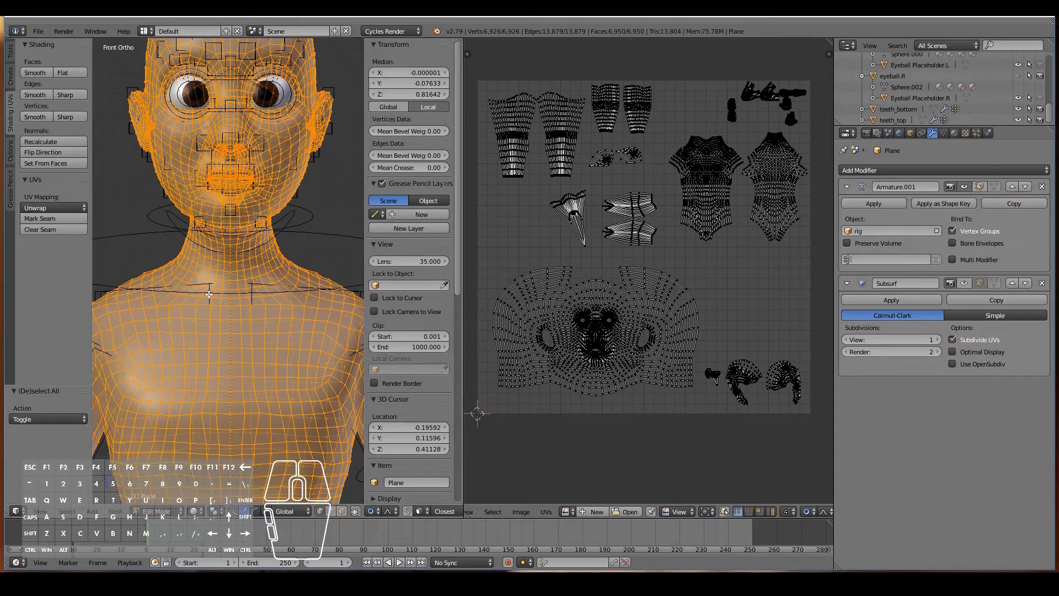
# Leave Edit Mode, split the UV/Image Editor area in two, and turn its lower half into a Node Editor.
pyautogui.press('Tab')
pyautogui.scroll(3, 583, 511)
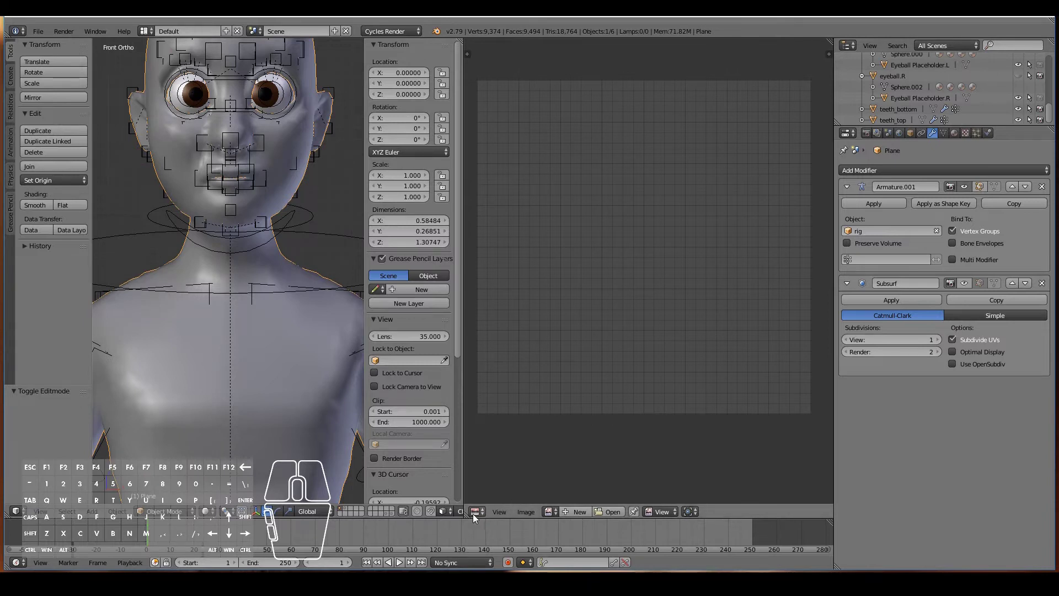
pyautogui.moveTo(466, 516); pyautogui.dragTo(467, 270)
pyautogui.click(476, 512)
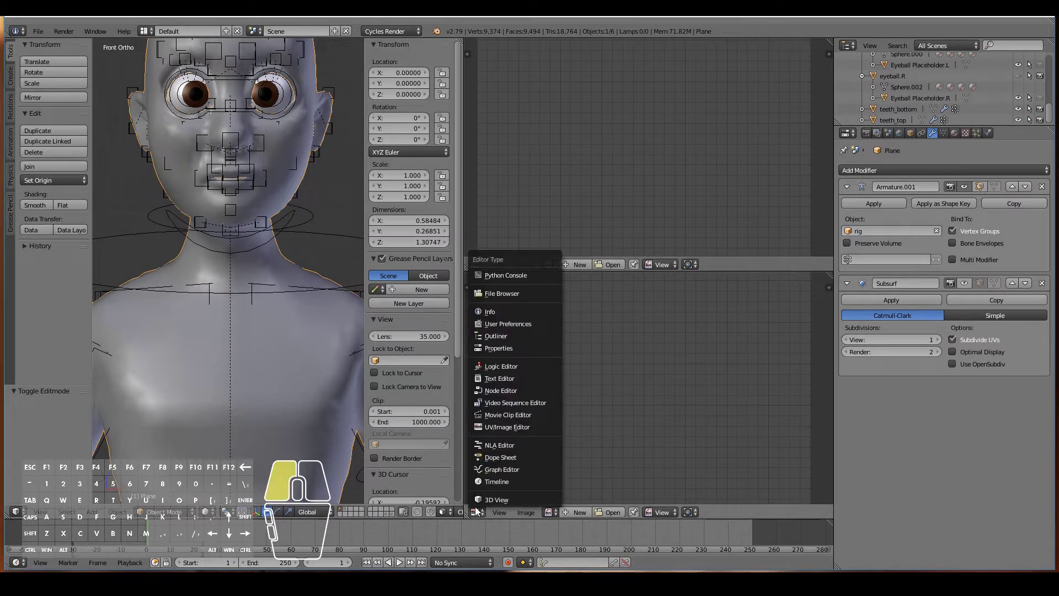
pyautogui.click(489, 390)
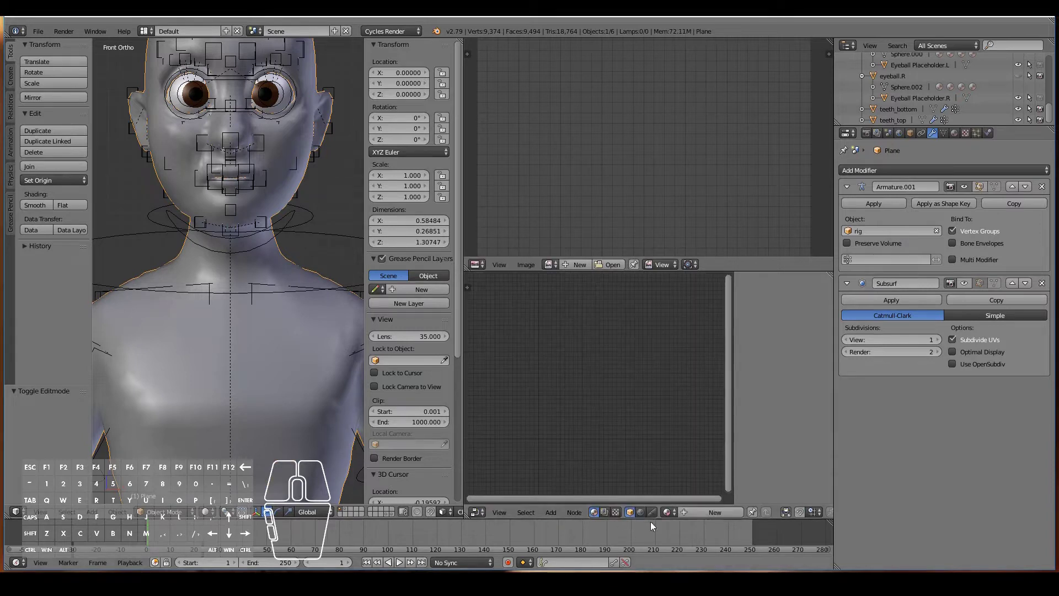
# Create a new material for the body mesh and connect an Image Texture node's color output to the Diffuse BSDF color.
pyautogui.click(956, 135)
pyautogui.click(884, 207)
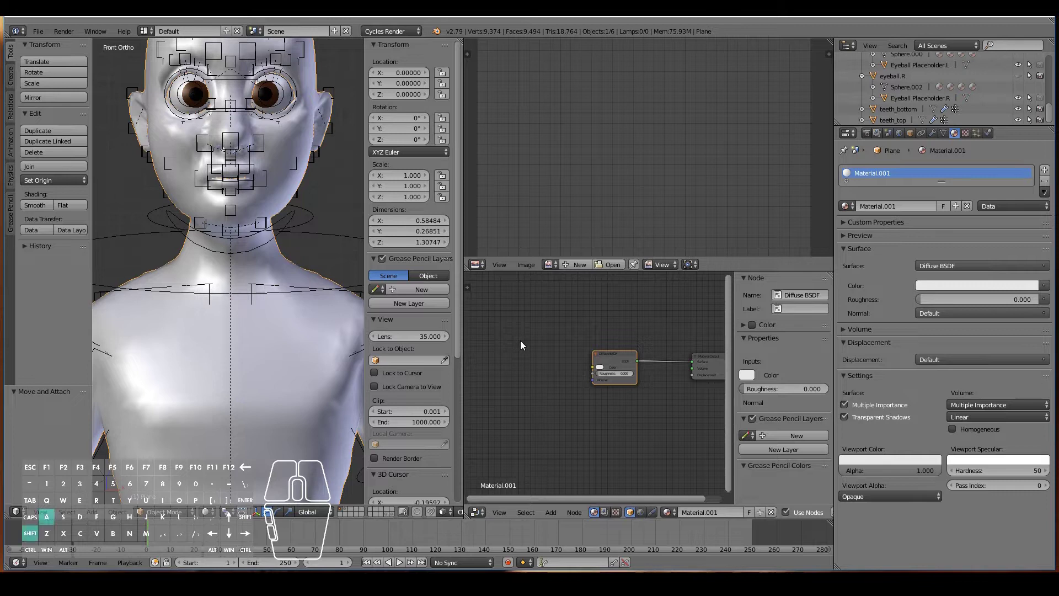
pyautogui.hotkey('shift', 'a')
pyautogui.moveTo(504, 389)
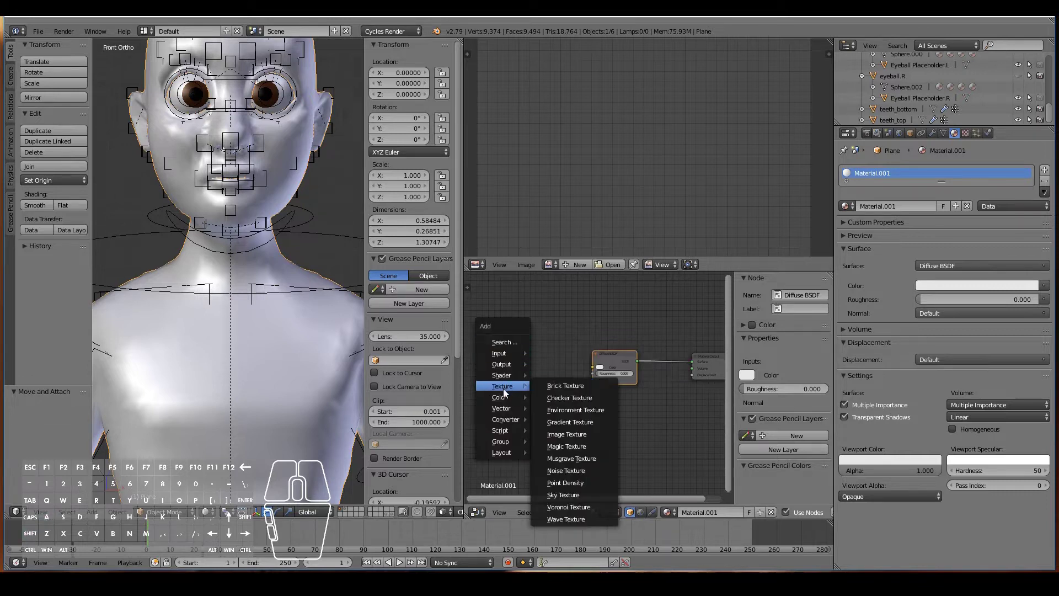
pyautogui.click(577, 432)
pyautogui.click(503, 324)
pyautogui.moveTo(544, 334); pyautogui.dragTo(591, 370)
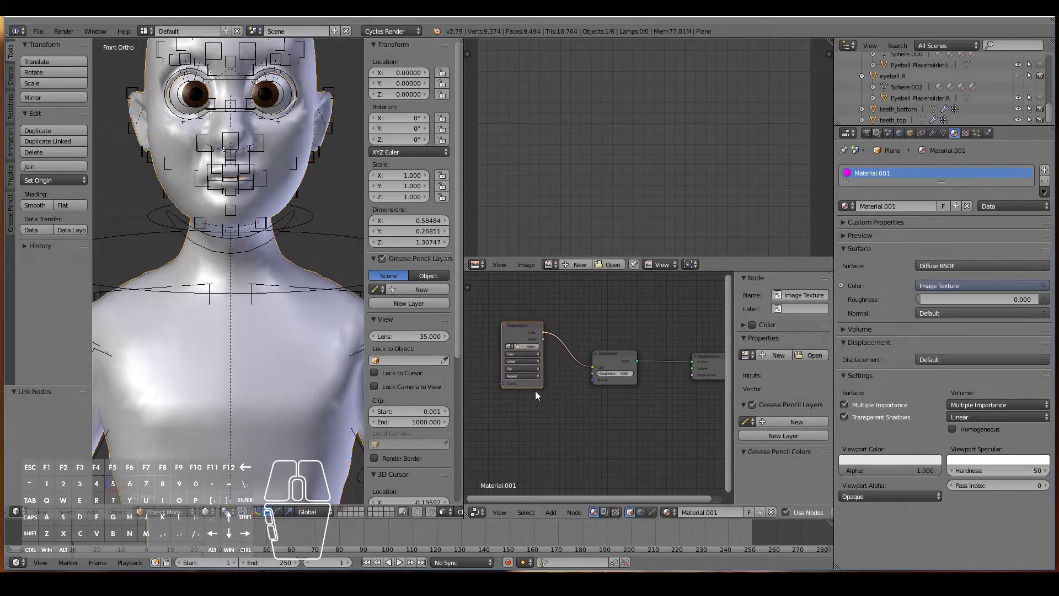
pyautogui.scroll(1, 535, 391)
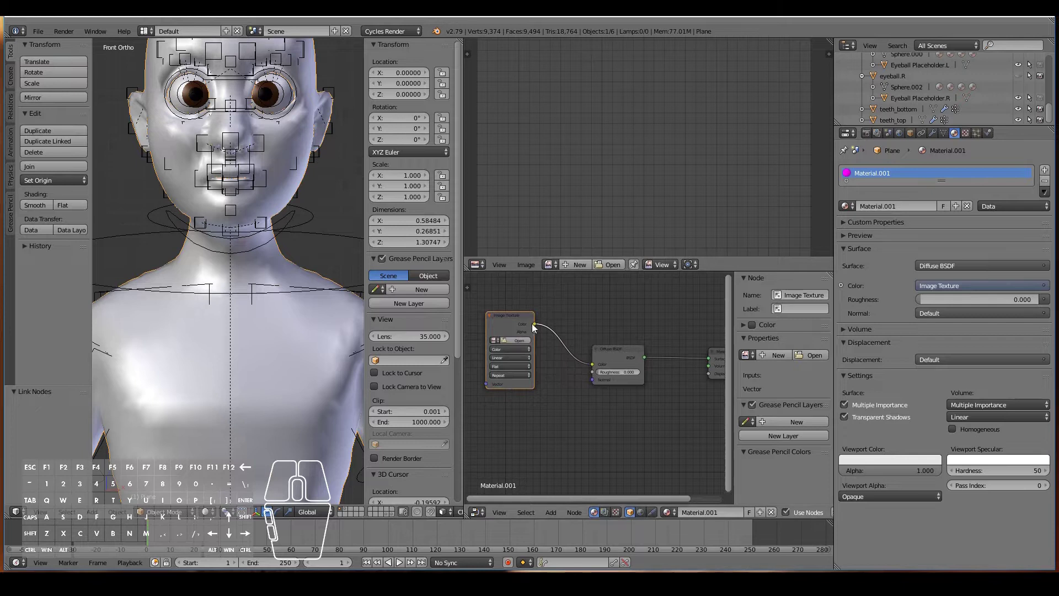
pyautogui.scroll(-3, 587, 163)
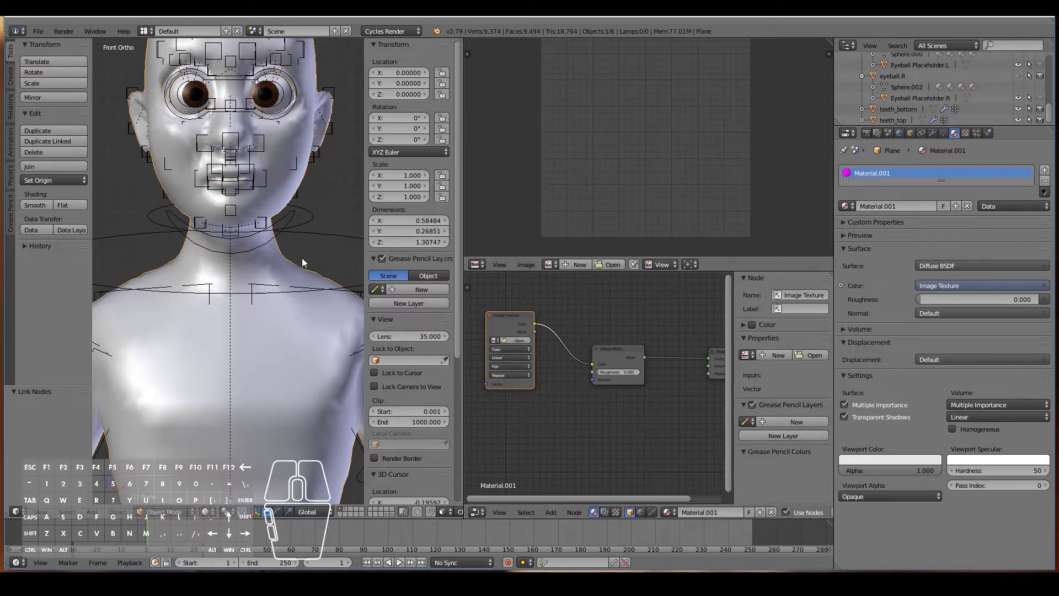
# Create a blank 4096 × 4096 px image named Skin Texture with the default black color.
pyautogui.click(569, 264)
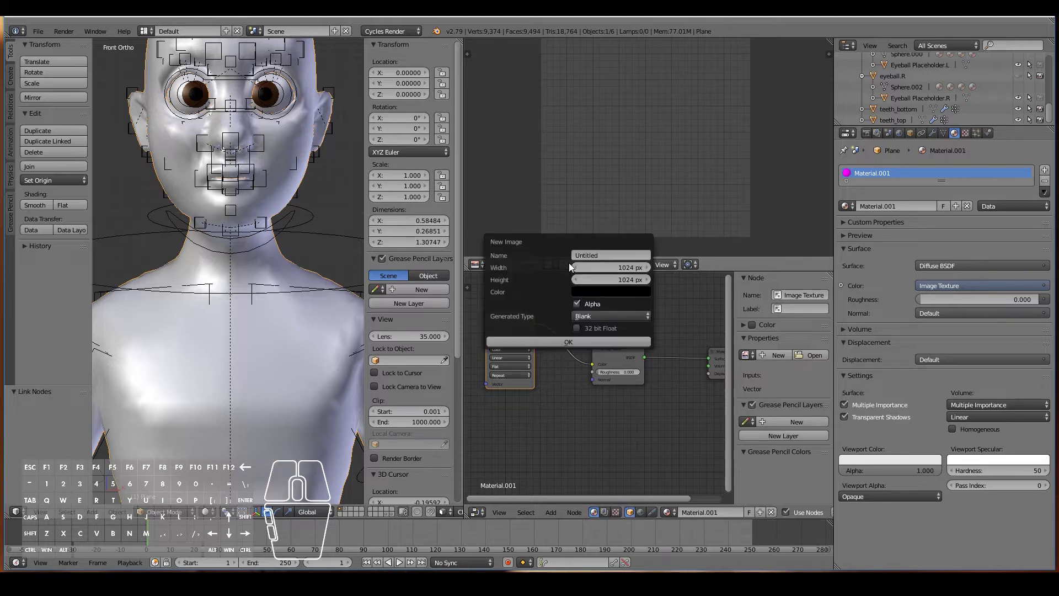
pyautogui.click(620, 267)
pyautogui.write('4')
pyautogui.click(620, 280)
pyautogui.write('409')
pyautogui.press('BackSpace')
pyautogui.write('096')
pyautogui.click(585, 267)
pyautogui.write('Skin Texture')
pyautogui.click(557, 268)
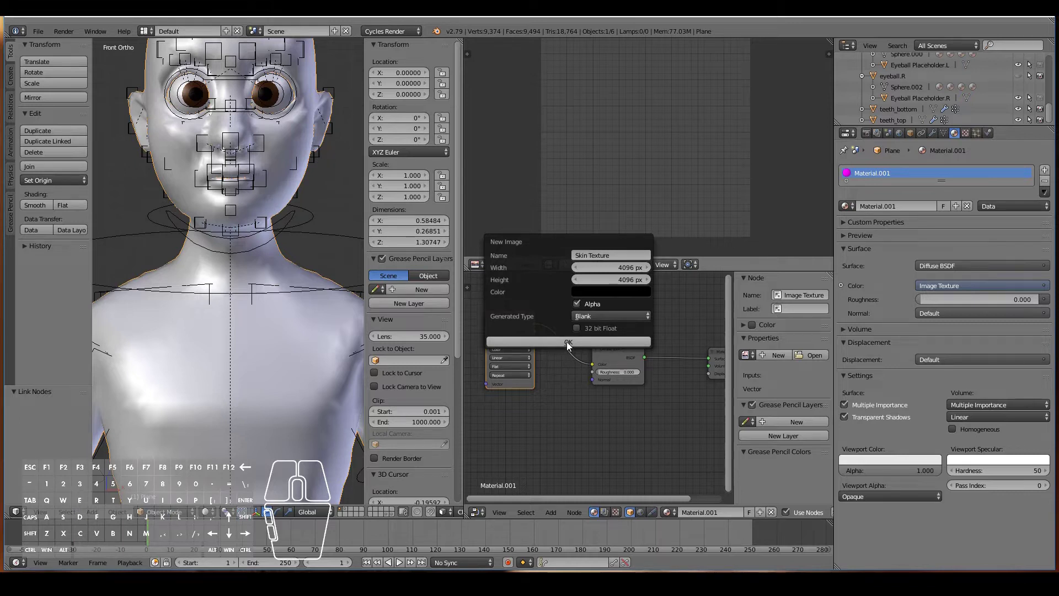
pyautogui.click(569, 342)
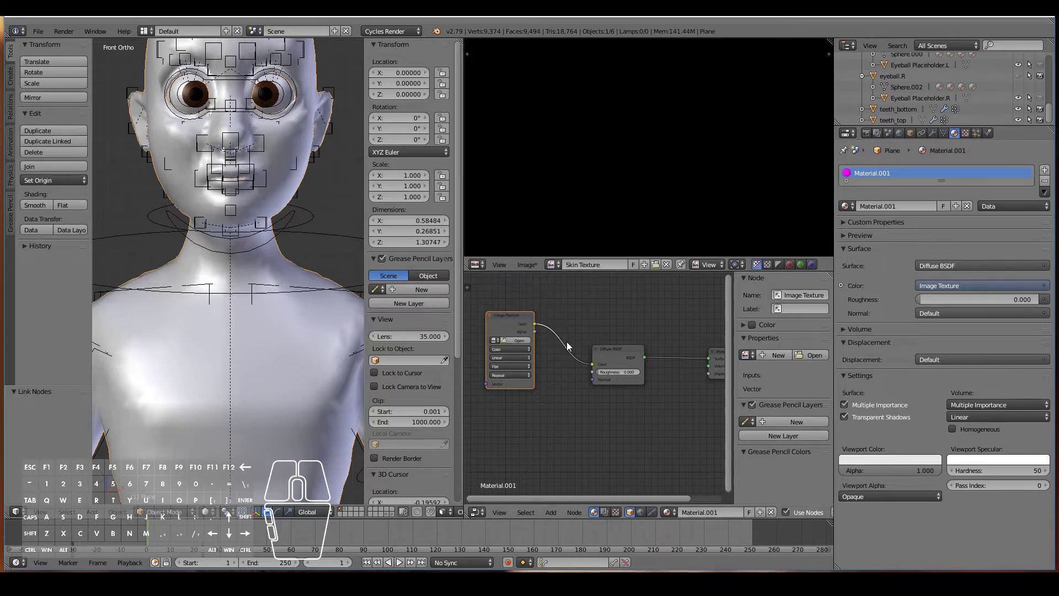
pyautogui.scroll(-3, 683, 137)
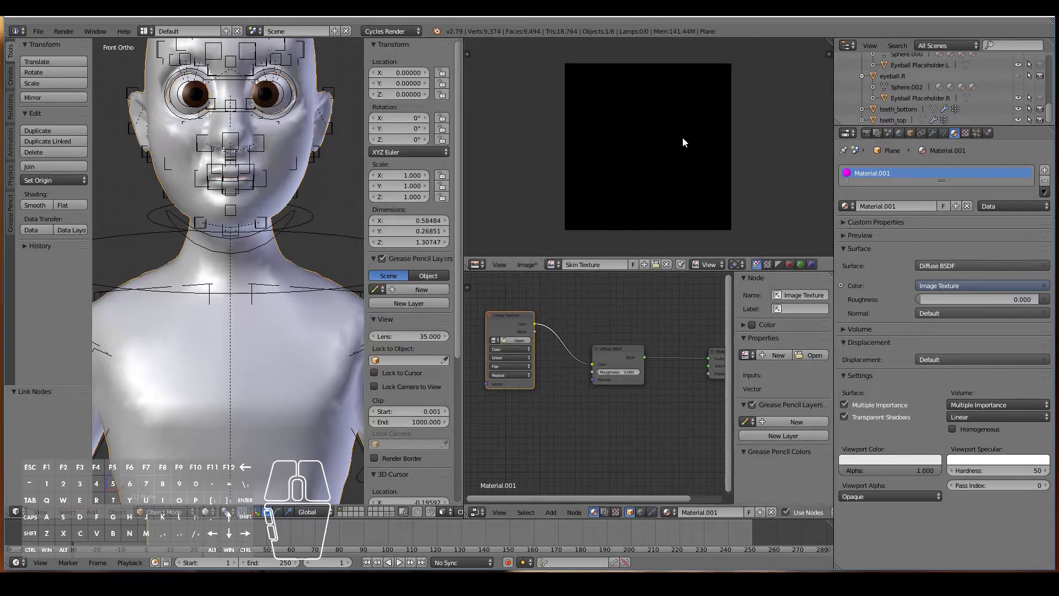
# Examine the body's UV layout over the new image in Edit Mode, then return to Object Mode.
pyautogui.press('Tab')
pyautogui.press('a')
pyautogui.scroll(2, 673, 208)
pyautogui.press('a')
pyautogui.press('a')
pyautogui.scroll(-3, 669, 208)
pyautogui.press('Tab')
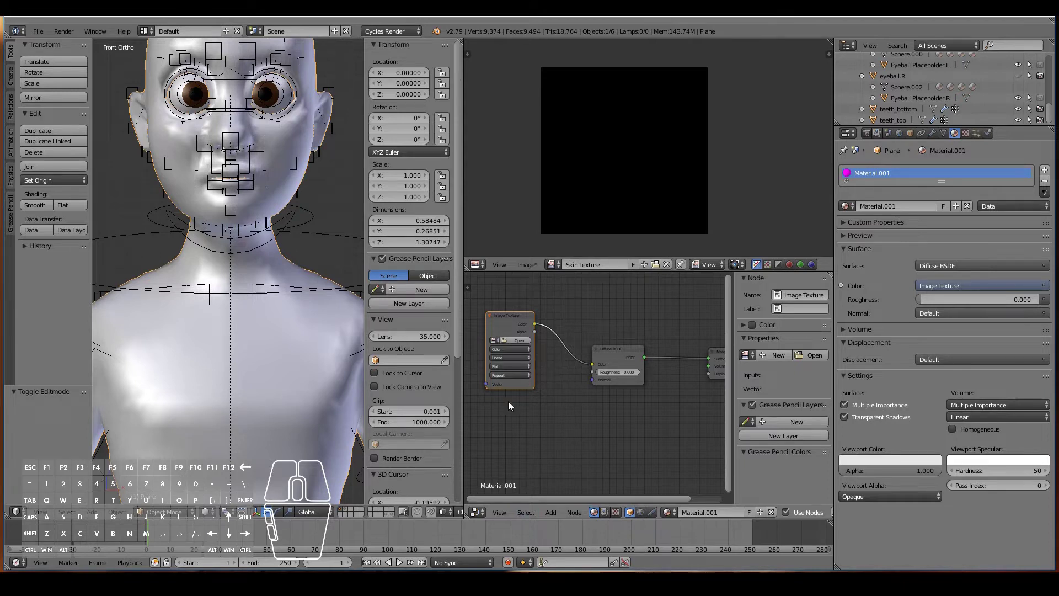
# Assign the Skin Texture image to the material's Image Texture node.
pyautogui.scroll(2, 486, 419)
pyautogui.click(478, 332)
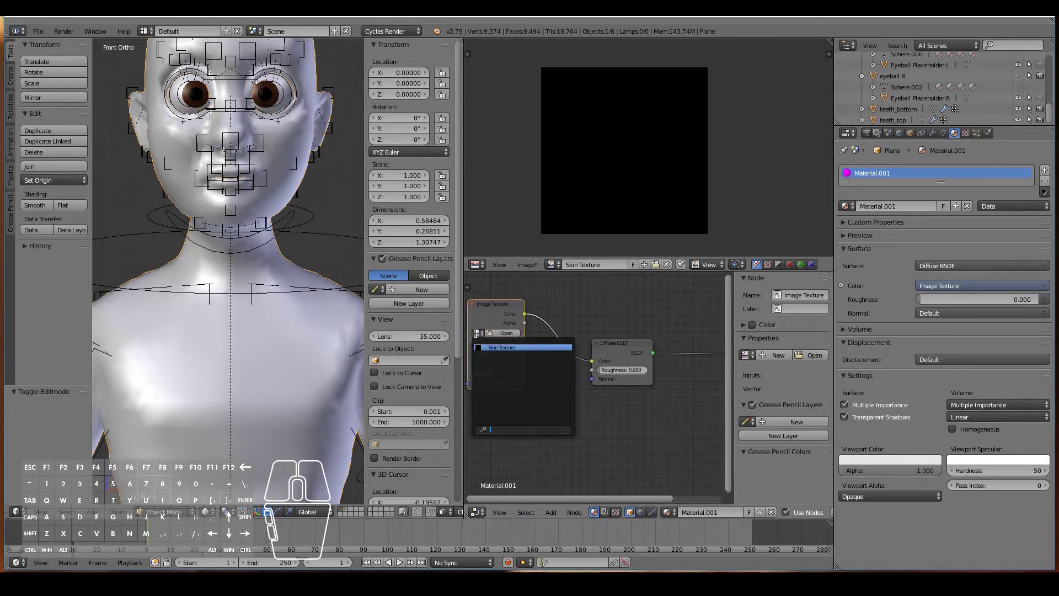
pyautogui.click(502, 347)
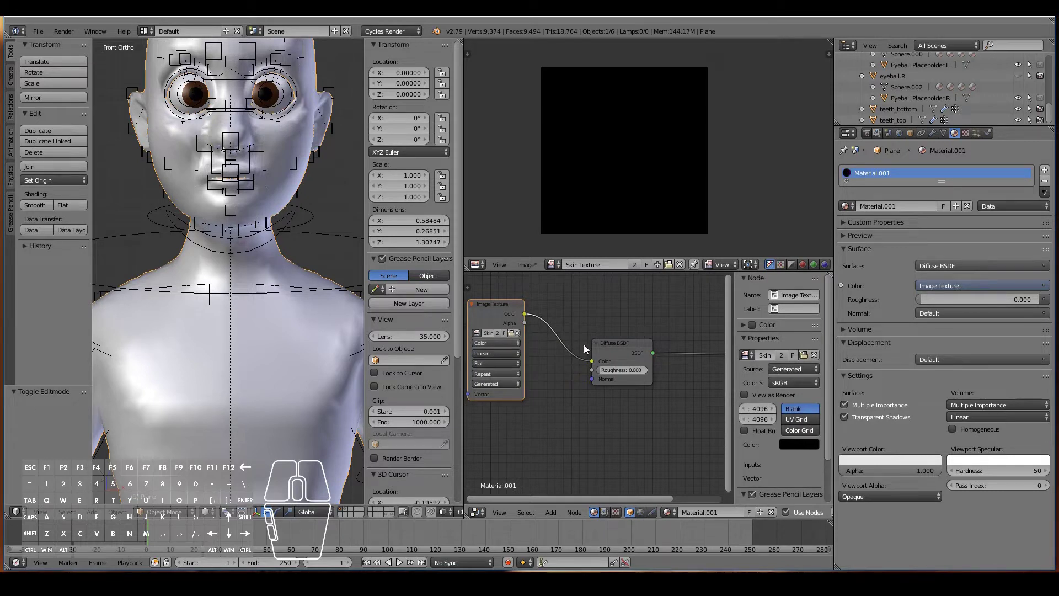
pyautogui.scroll(-4, 584, 344)
# Rename the body's material to Skin.
pyautogui.doubleClick(881, 173)
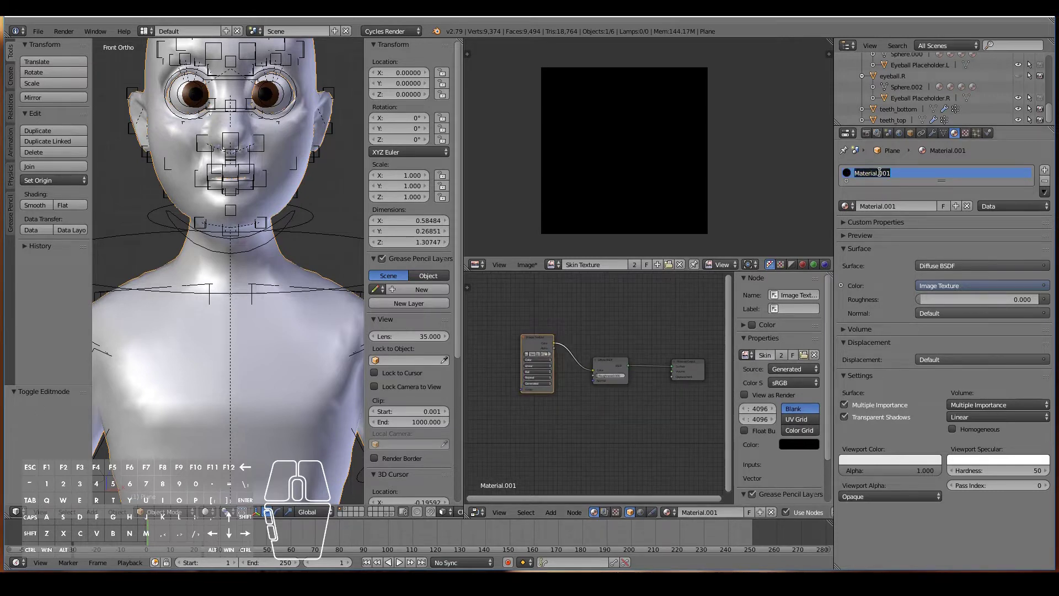
pyautogui.write('Skin')
pyautogui.press('Return')
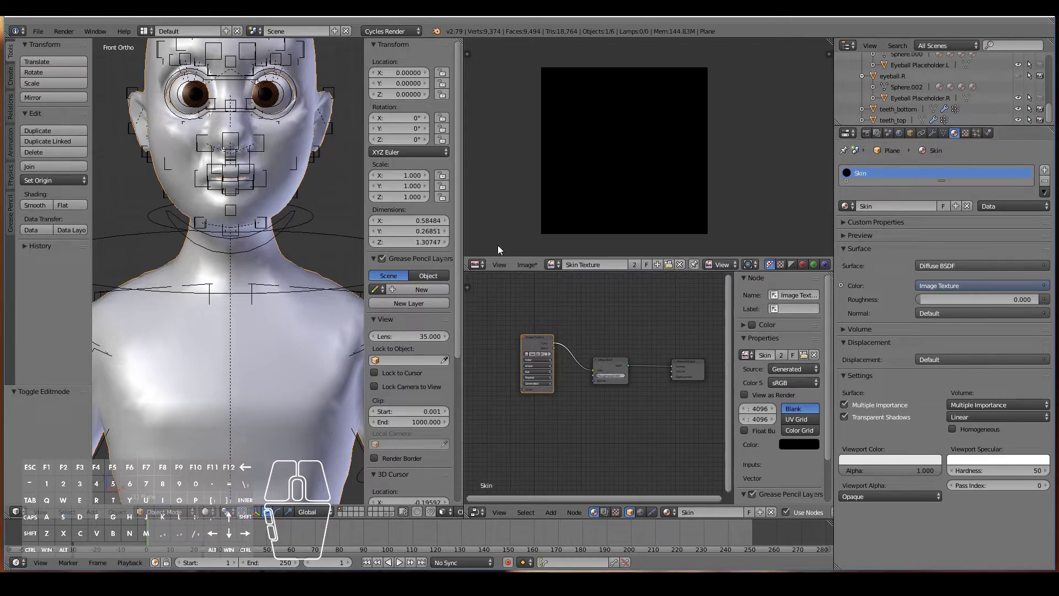
# Place the 3D cursor above and in front of the character and add a Sun lamp there.
pyautogui.scroll(-6, 236, 382)
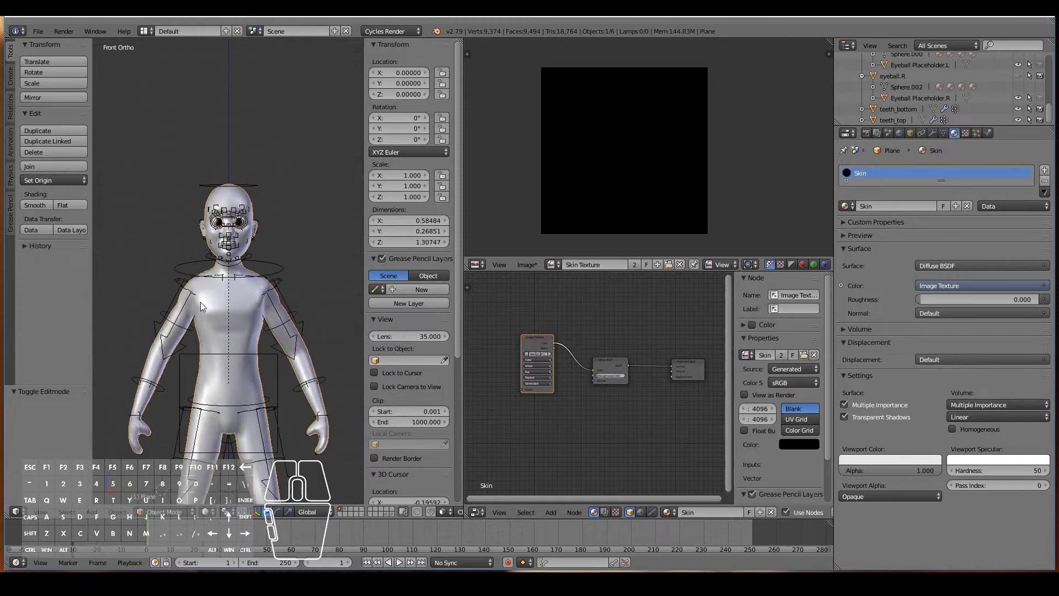
pyautogui.moveTo(243, 306); pyautogui.dragTo(341, 312, button='middle')
pyautogui.scroll(-3, 298, 281)
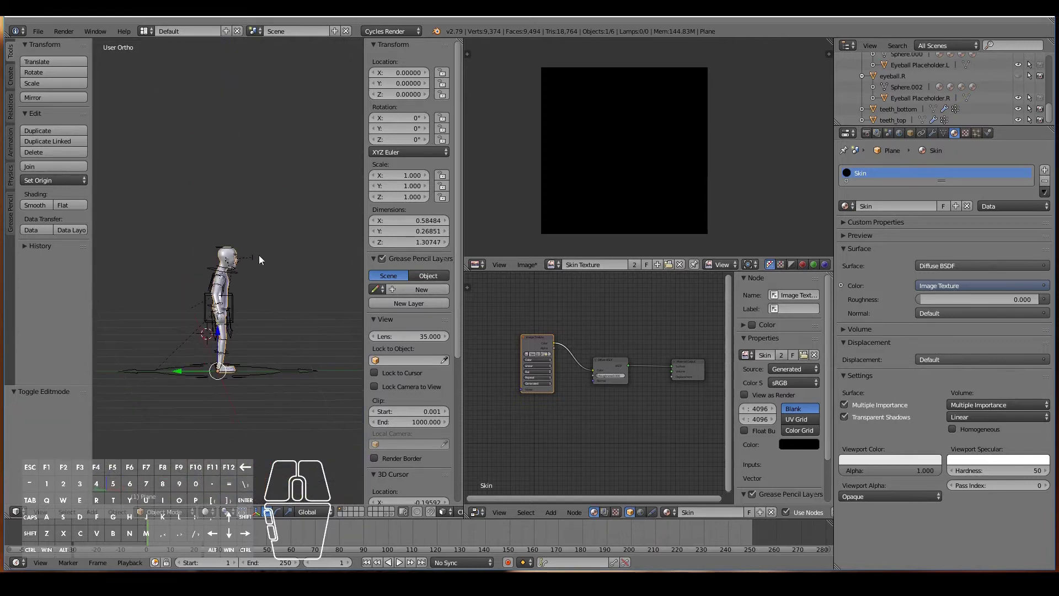
pyautogui.hotkey('shift', 'a')
pyautogui.moveTo(270, 208)
pyautogui.hotkey('shift', 'a')
pyautogui.hotkey('shift', 'a')
pyautogui.moveTo(244, 357)
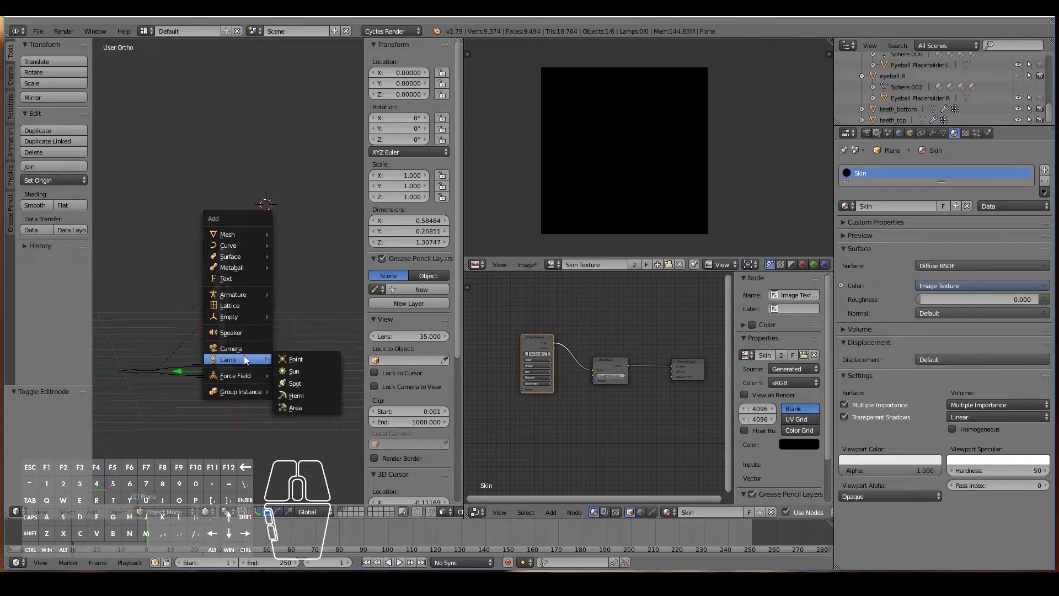
pyautogui.click(304, 368)
# In front view, move the Sun lamp up and to the character's side, and rotate it about 17.6° toward the figure.
pyautogui.press('KP_1')
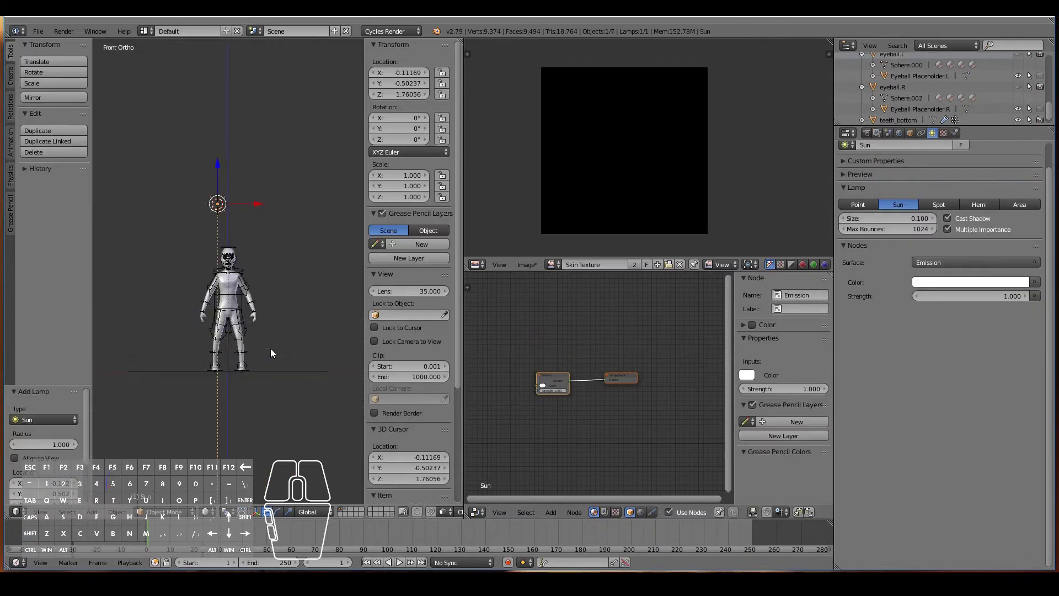
pyautogui.press('g')
pyautogui.click(332, 304)
pyautogui.press('r')
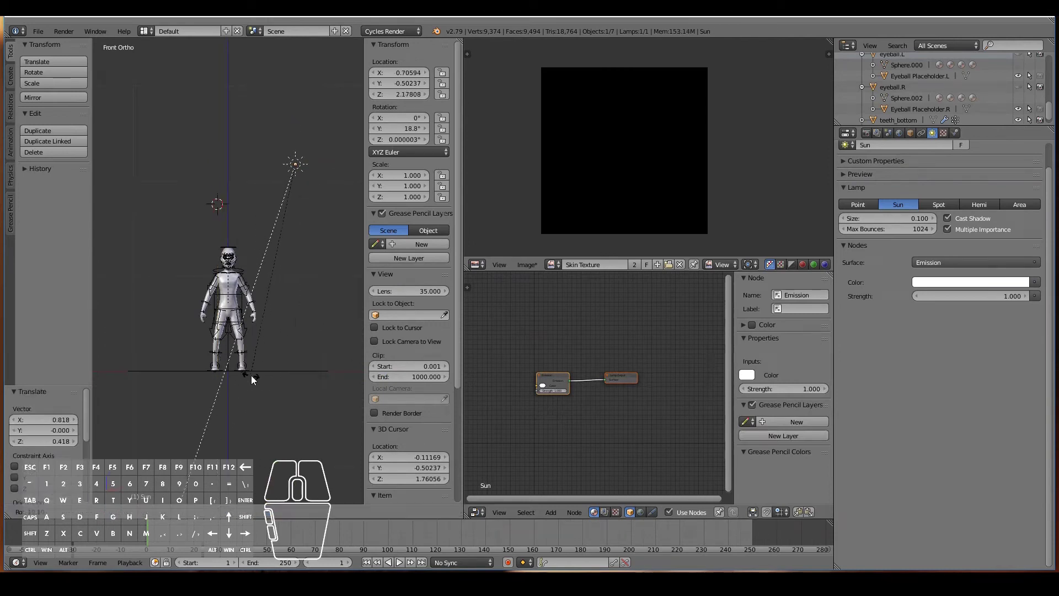
pyautogui.click(250, 375)
# Set the Sun lamp's emission color to a pale peach.
pyautogui.click(977, 284)
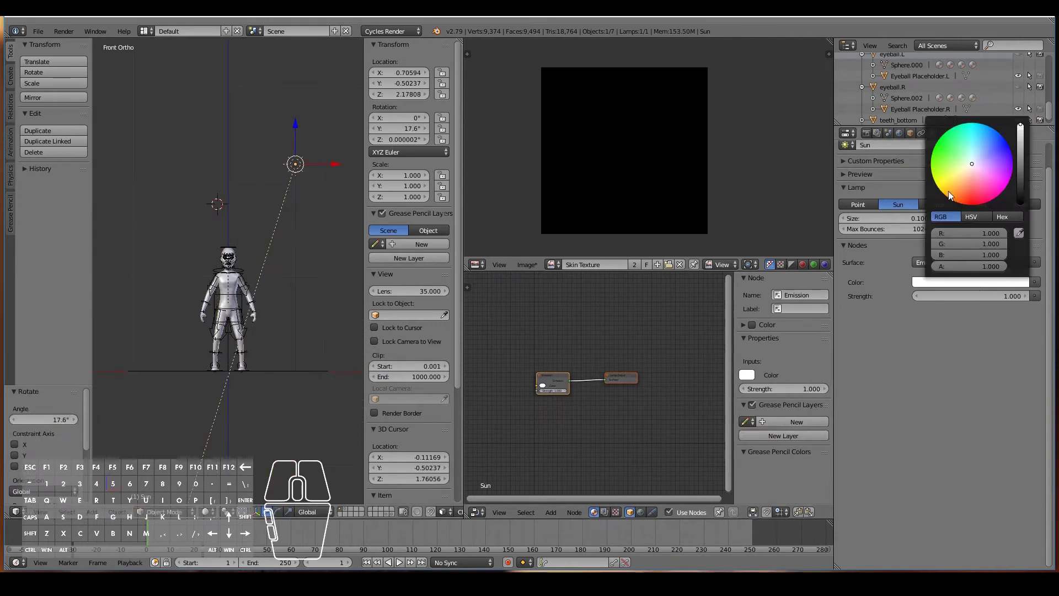
pyautogui.click(968, 171)
# Preview the character's head and torso with Rendered viewport shading.
pyautogui.scroll(3, 291, 426)
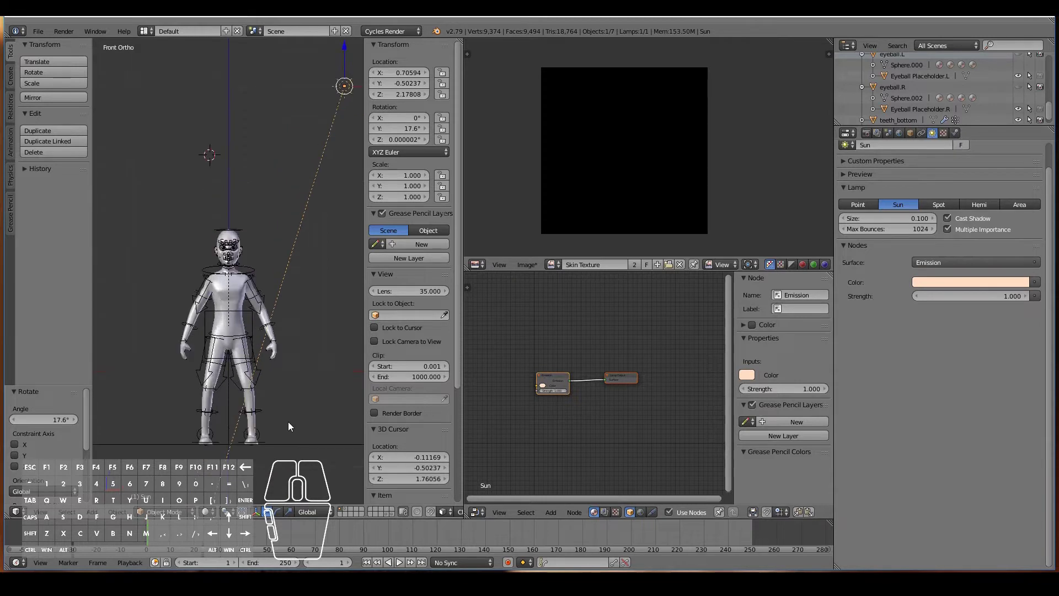
pyautogui.scroll(2, 288, 422)
pyautogui.click(205, 512)
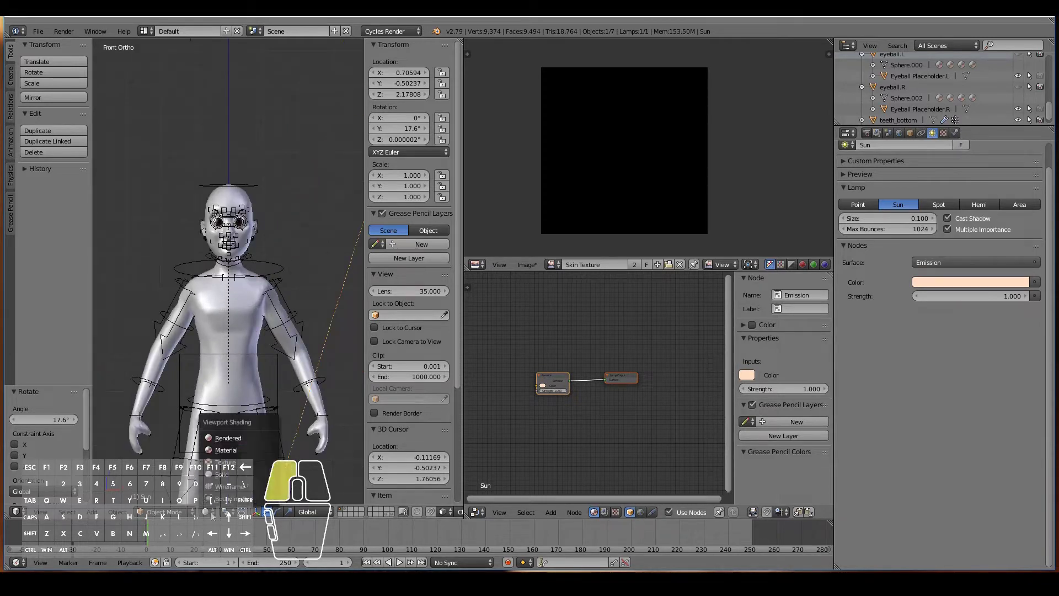
pyautogui.click(222, 436)
pyautogui.scroll(2, 223, 436)
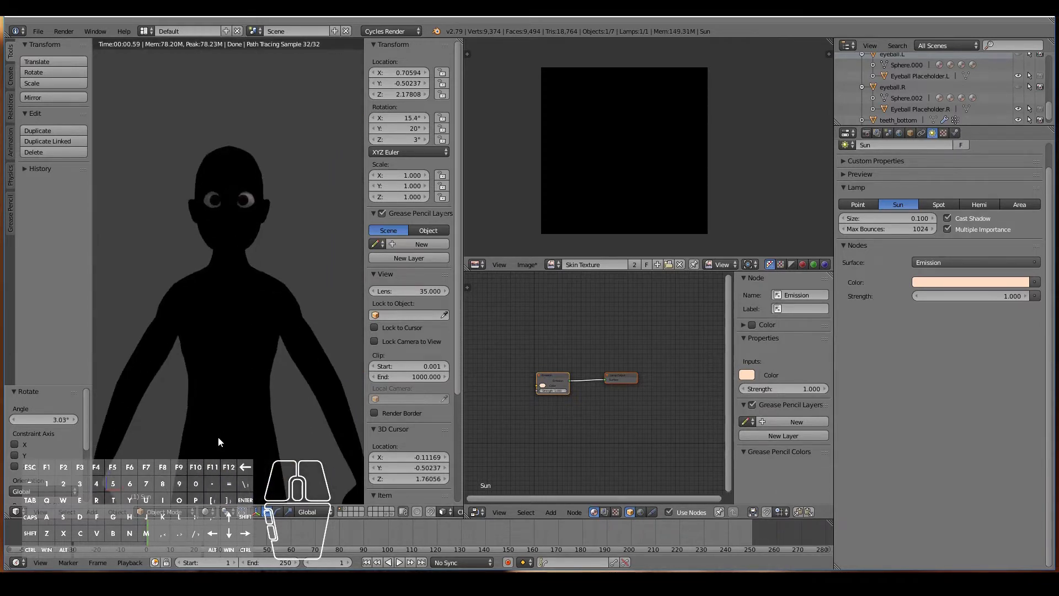
pyautogui.scroll(2, 218, 437)
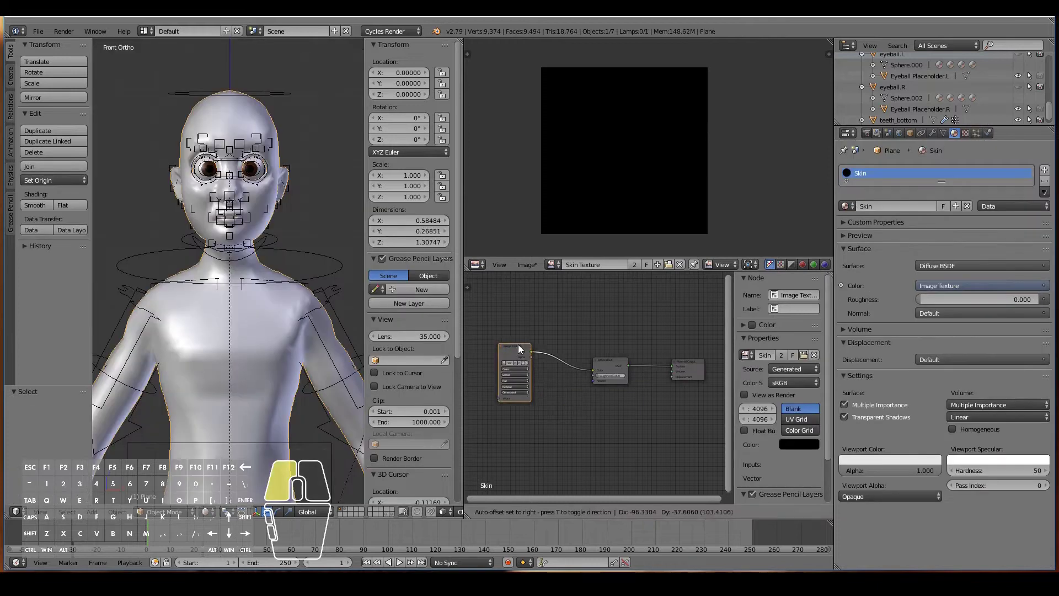
# Reposition the Image Texture and Diffuse BSDF nodes in the Skin material's node layout.
pyautogui.moveTo(518, 344); pyautogui.dragTo(535, 325)
pyautogui.moveTo(615, 362); pyautogui.dragTo(605, 345)
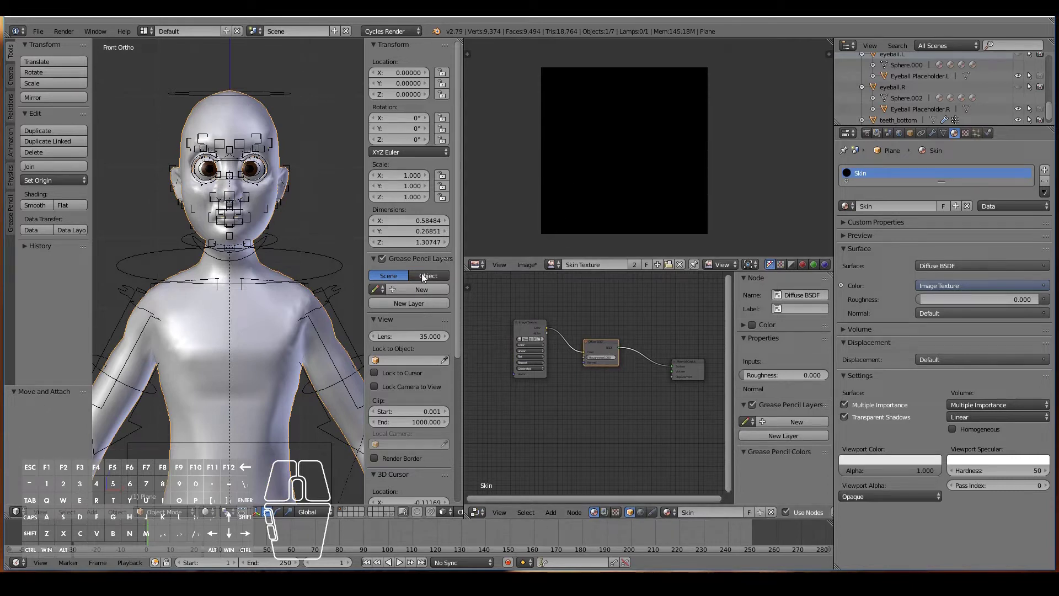
# Put the body mesh in Edit Mode and widen the 3D viewport by narrowing the editors beside it.
pyautogui.press('Tab')
pyautogui.moveTo(463, 237); pyautogui.dragTo(563, 231)
pyautogui.moveTo(574, 231); pyautogui.dragTo(634, 228, button='middle')
pyautogui.click(564, 233)
pyautogui.moveTo(563, 232); pyautogui.dragTo(634, 222)
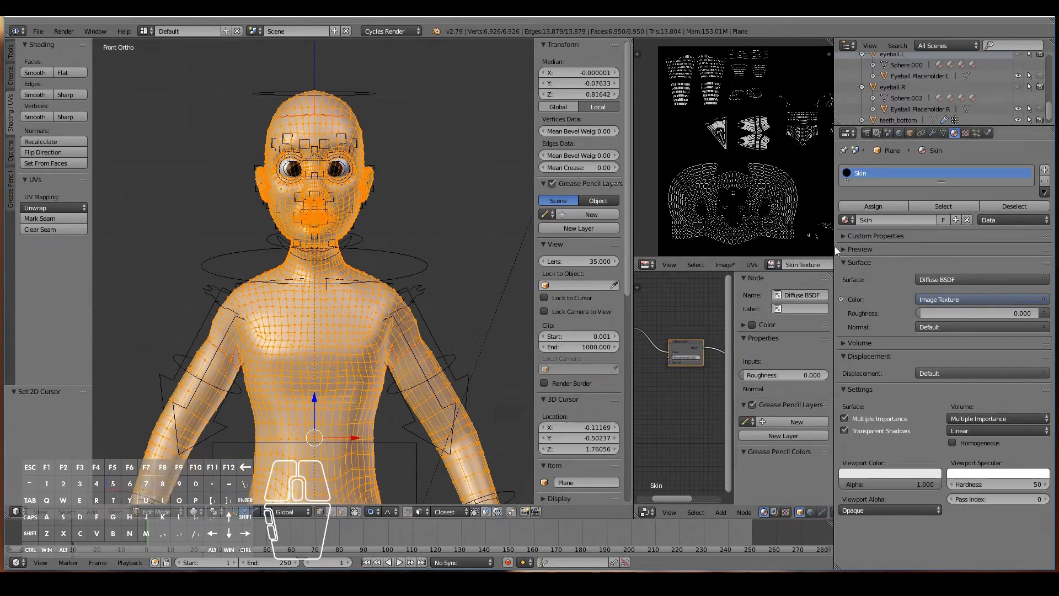
pyautogui.moveTo(835, 246); pyautogui.dragTo(962, 250)
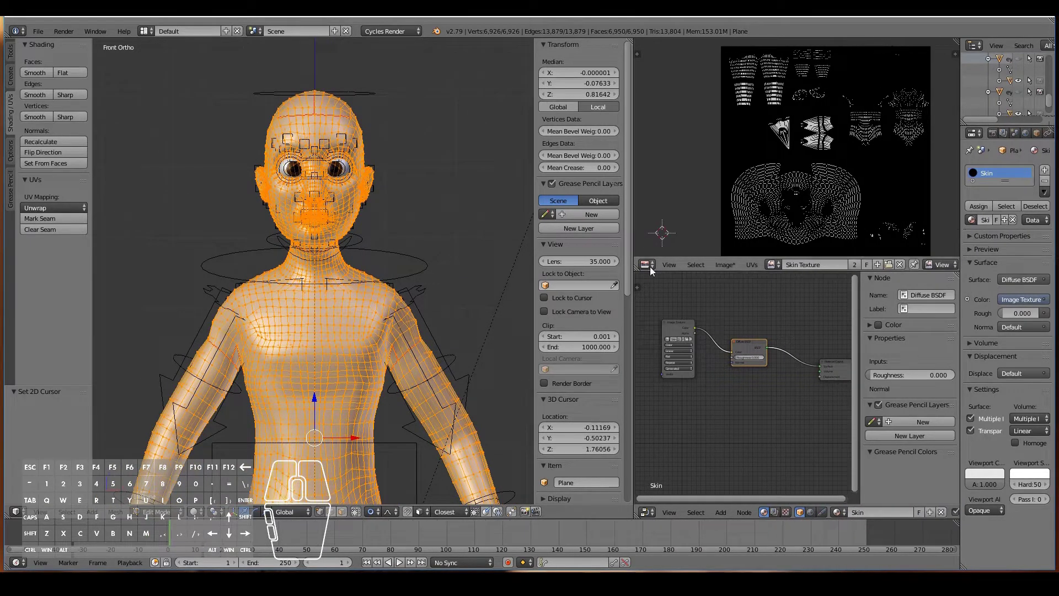
pyautogui.moveTo(634, 271); pyautogui.dragTo(720, 269)
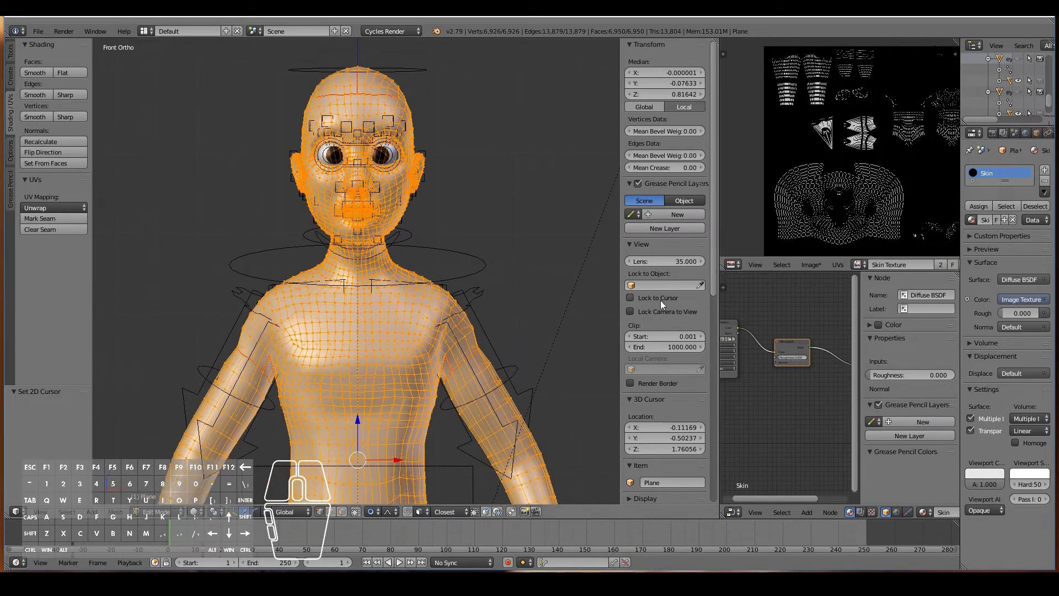
# Deselect the entire body mesh while framing the head.
pyautogui.scroll(3, 497, 322)
pyautogui.keyDown('shift'); pyautogui.scroll(9, 487, 323); pyautogui.keyUp('shift')
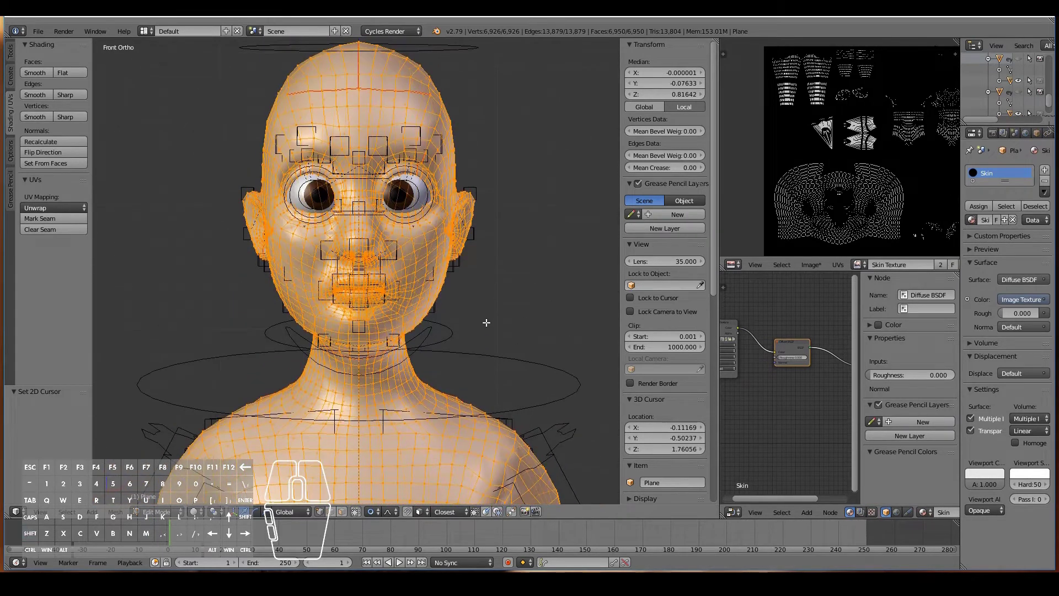
pyautogui.press('a')
pyautogui.press('a')
pyautogui.press('a')
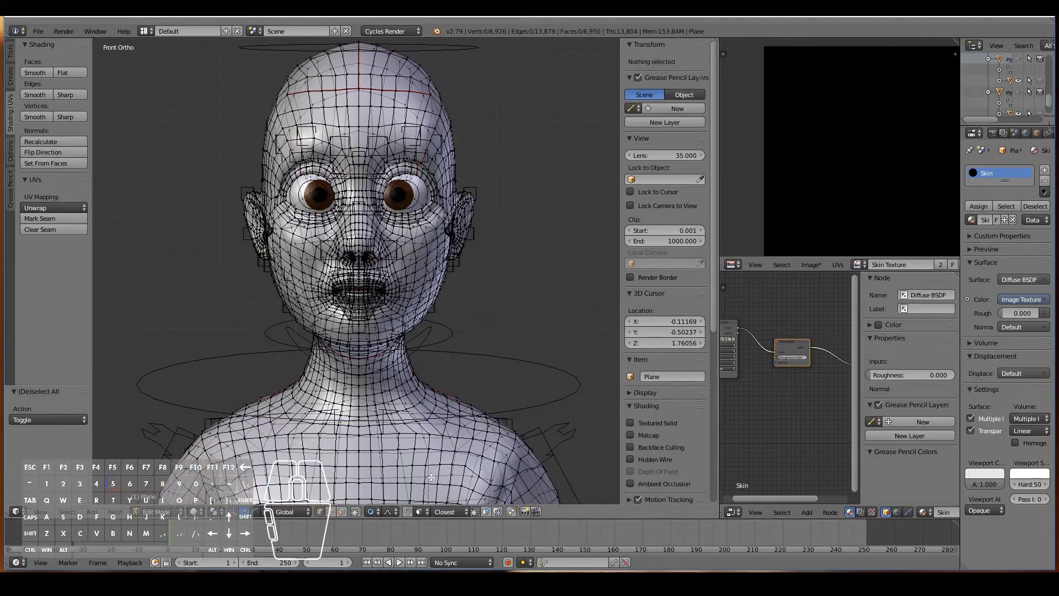
# Widen the Outliner and Properties area to show more of the object names.
pyautogui.scroll(-2, 1020, 82)
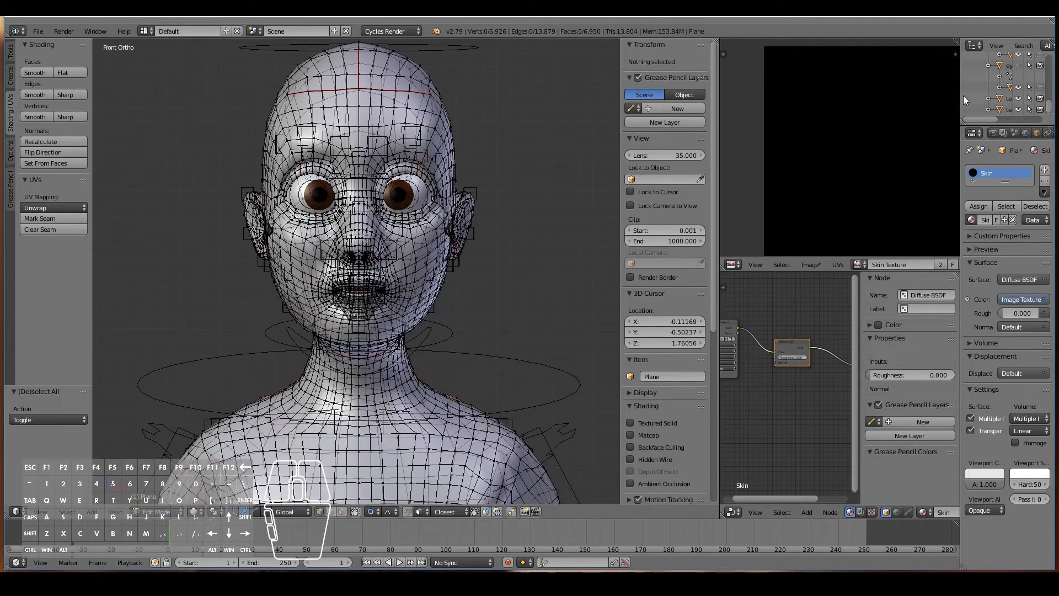
pyautogui.moveTo(961, 100); pyautogui.dragTo(919, 100)
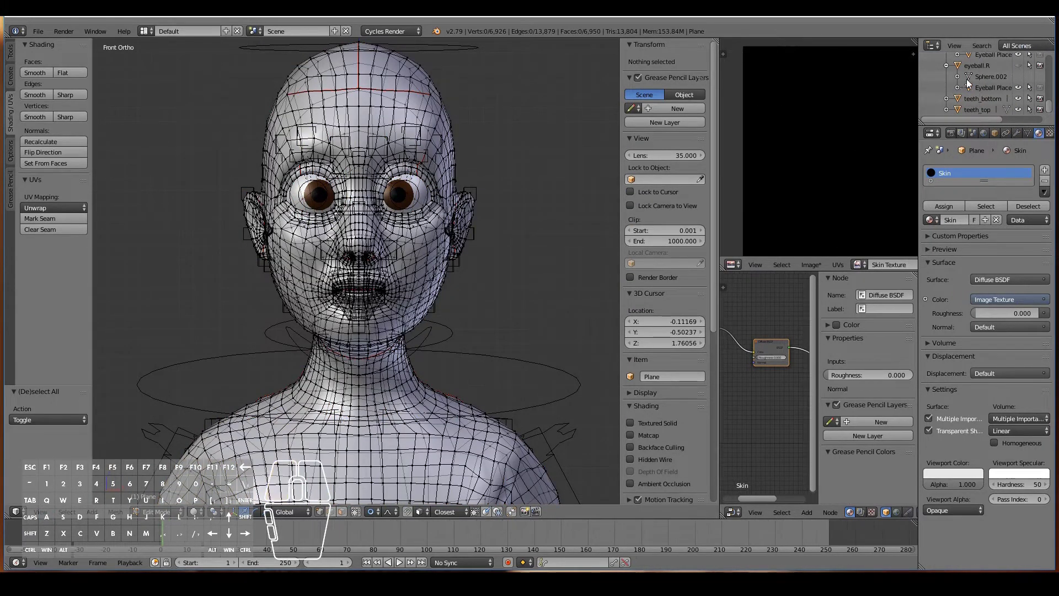
# Hide the character's rig and return the body mesh to Object Mode.
pyautogui.scroll(5, 983, 84)
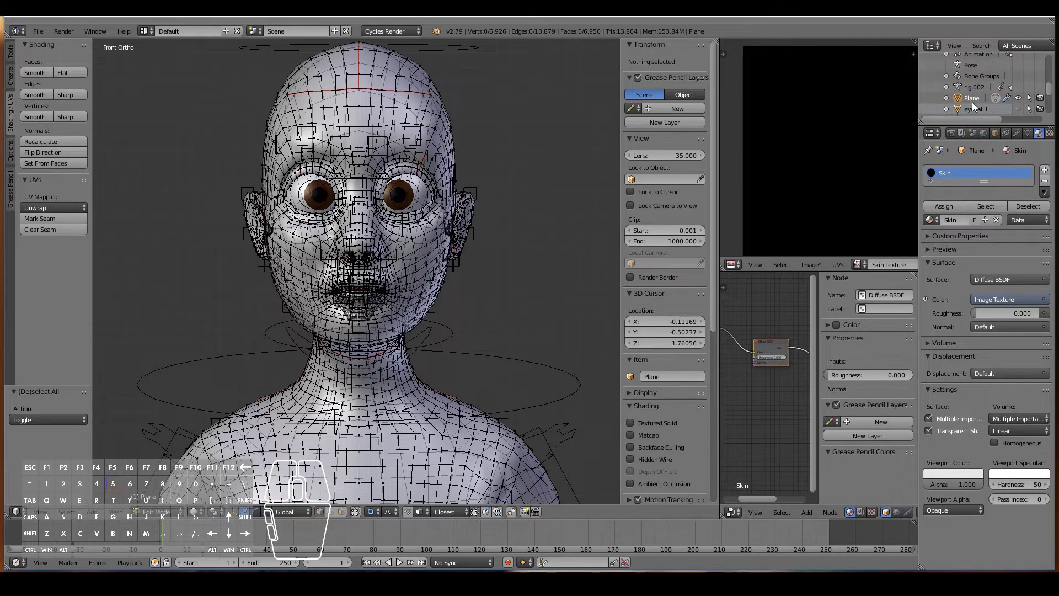
pyautogui.click(1020, 98)
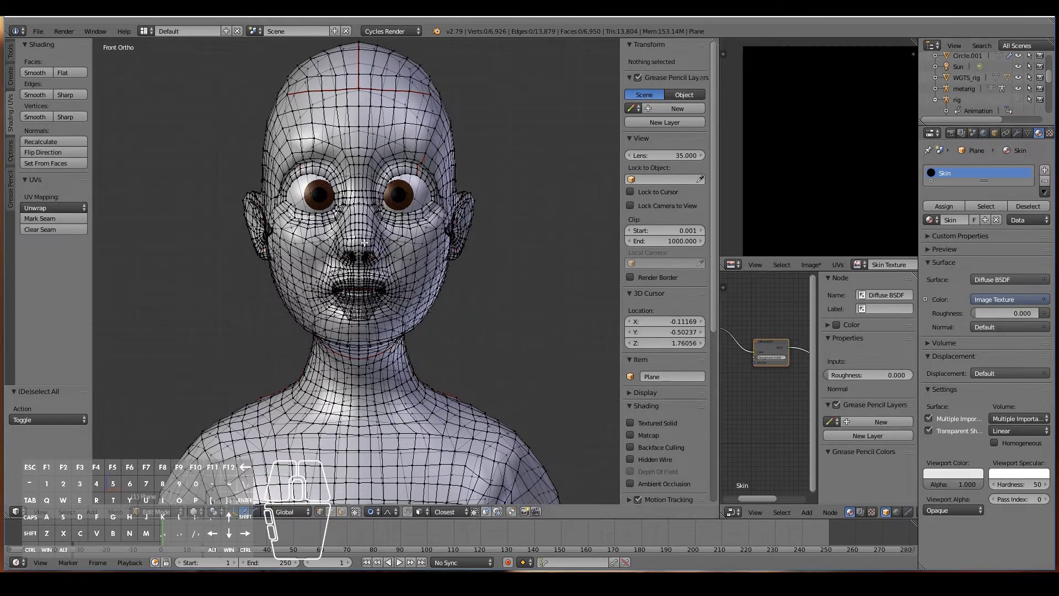
pyautogui.scroll(-2, 433, 288)
pyautogui.press('Tab')
pyautogui.scroll(-3, 433, 287)
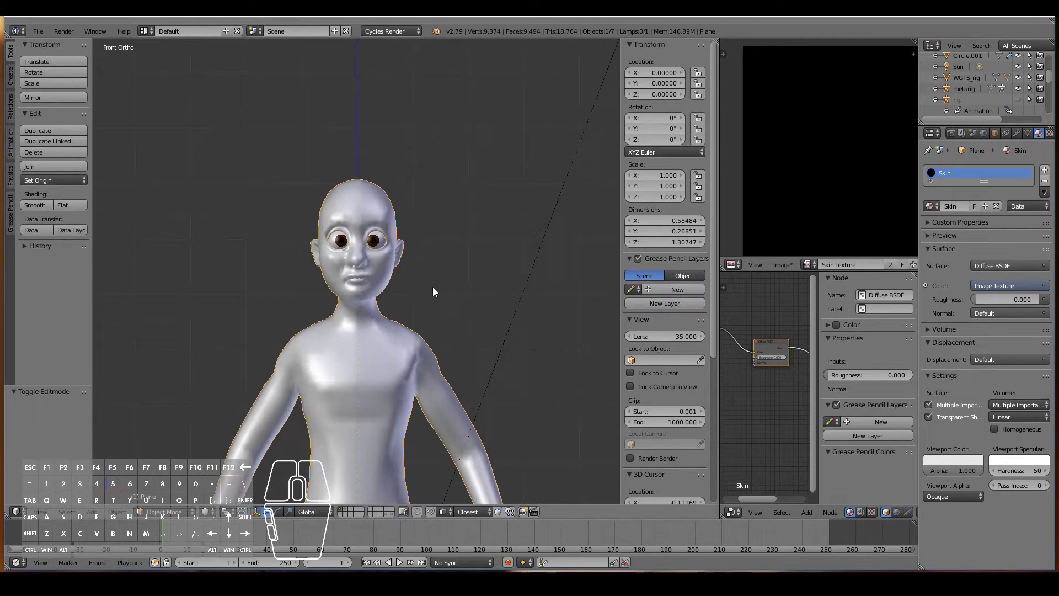
# Switch the body mesh to Texture Paint mode with the head and torso in view.
pyautogui.scroll(-6, 434, 292)
pyautogui.scroll(10, 434, 292)
pyautogui.scroll(-9, 432, 286)
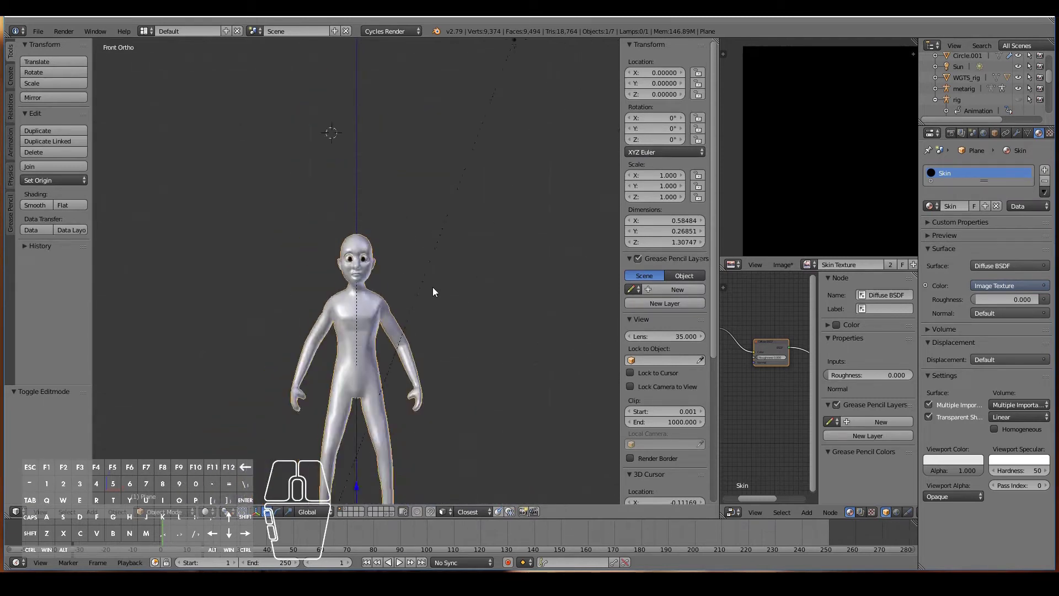
pyautogui.scroll(6, 413, 269)
pyautogui.scroll(-2, 413, 269)
pyautogui.scroll(3, 415, 274)
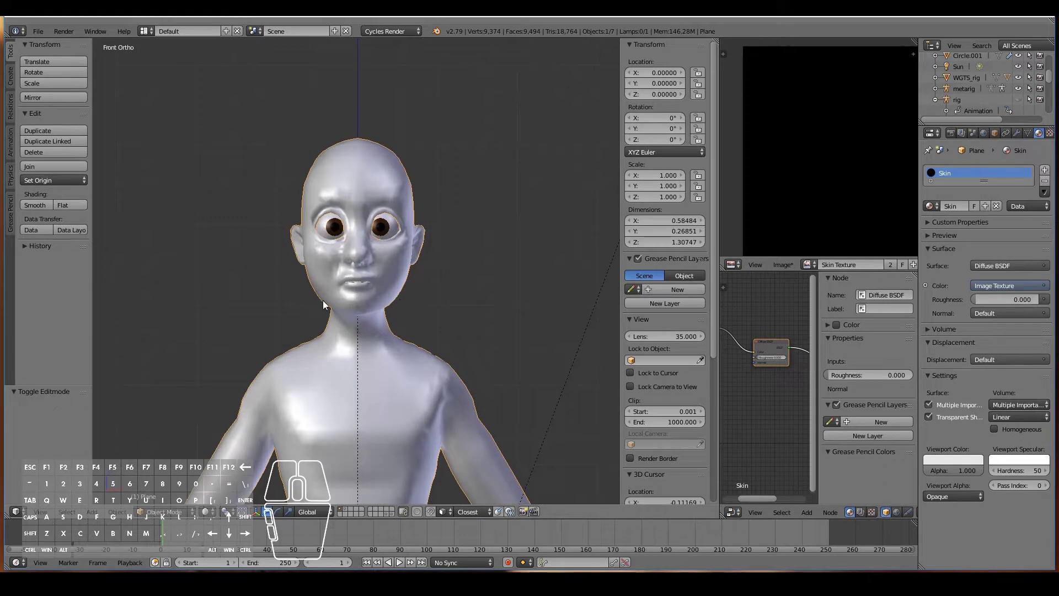
pyautogui.click(161, 517)
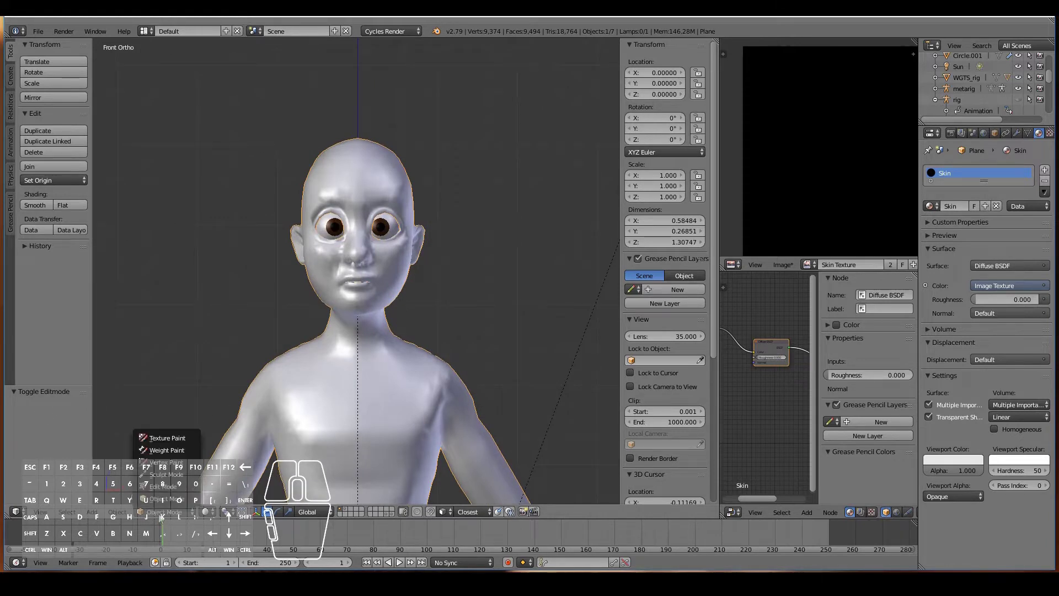
pyautogui.click(169, 442)
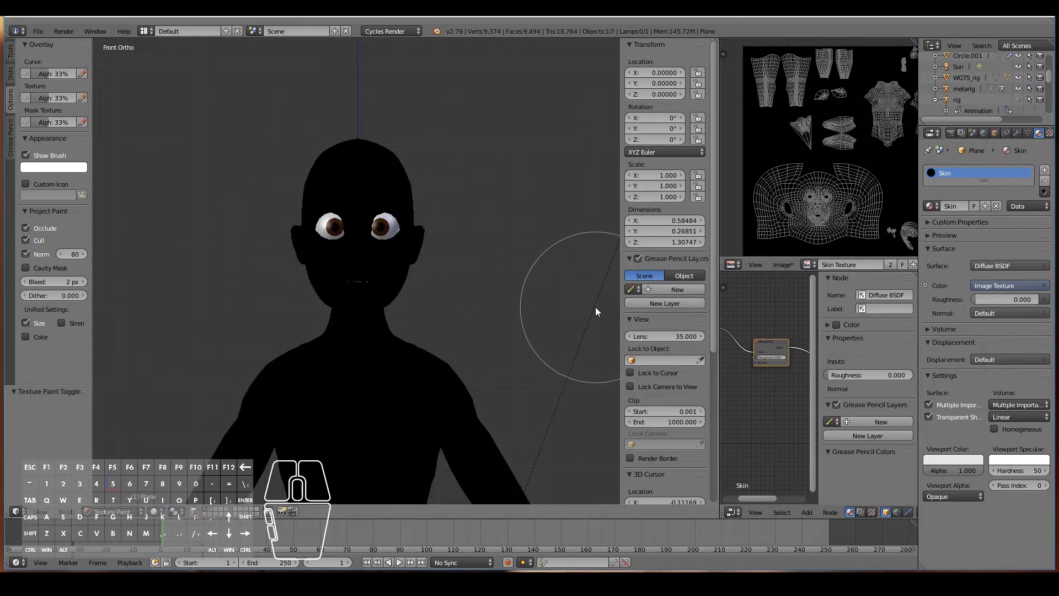
pyautogui.keyDown('ctrl'); pyautogui.scroll(3, 528, 312); pyautogui.keyUp('ctrl')
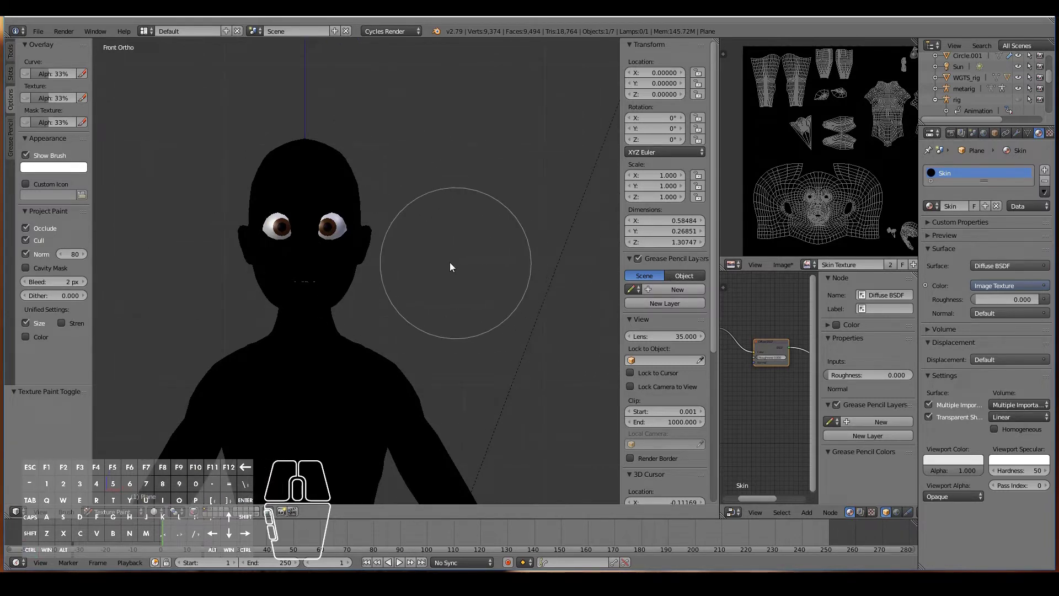
pyautogui.keyDown('ctrl'); pyautogui.scroll(2, 331, 238); pyautogui.keyUp('ctrl')
pyautogui.click(9, 55)
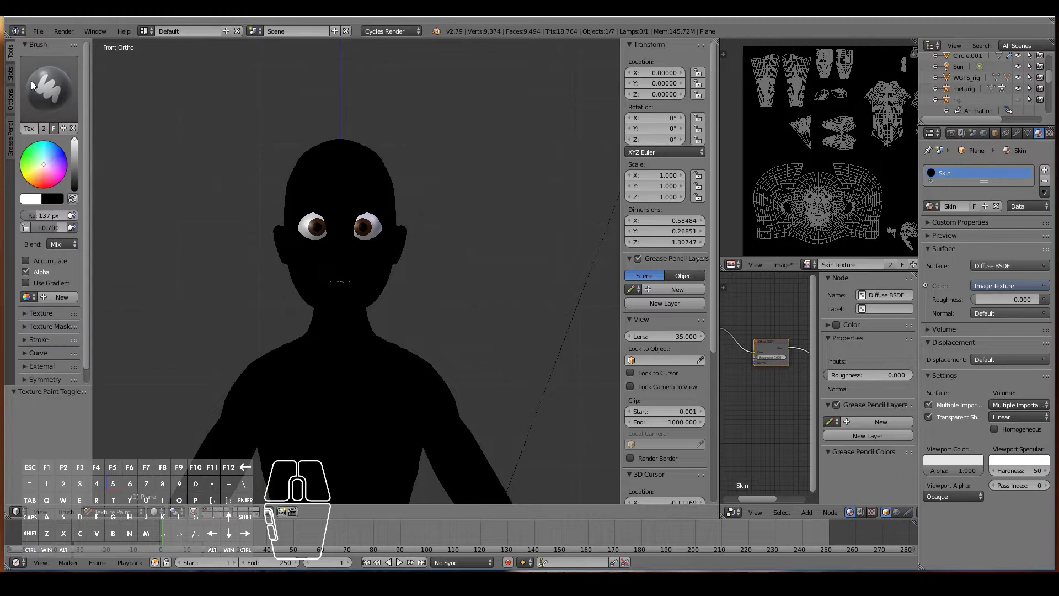
pyautogui.click(48, 88)
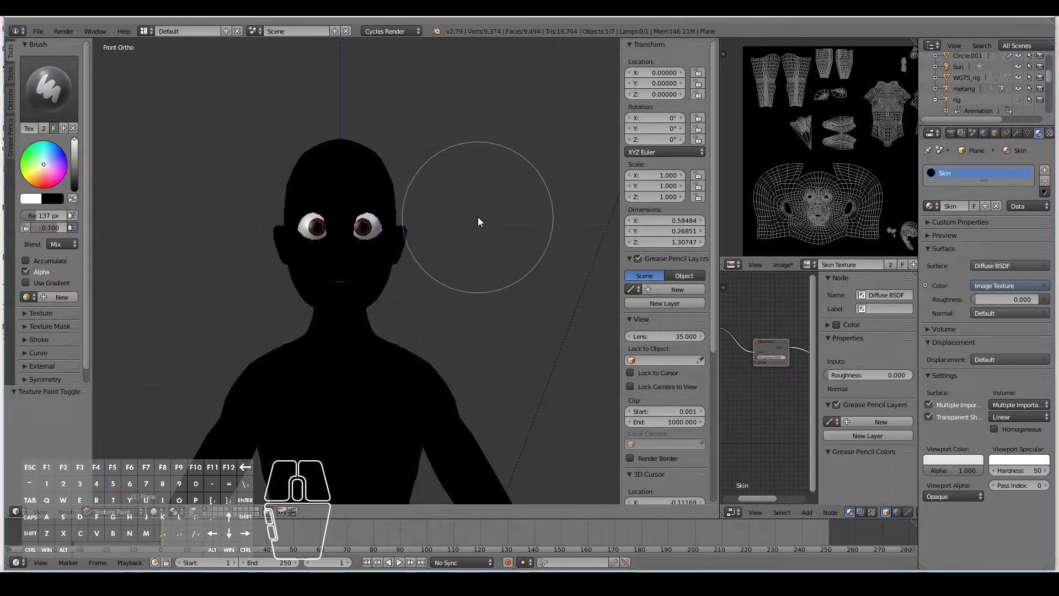
pyautogui.moveTo(472, 216); pyautogui.dragTo(456, 335, button='middle')
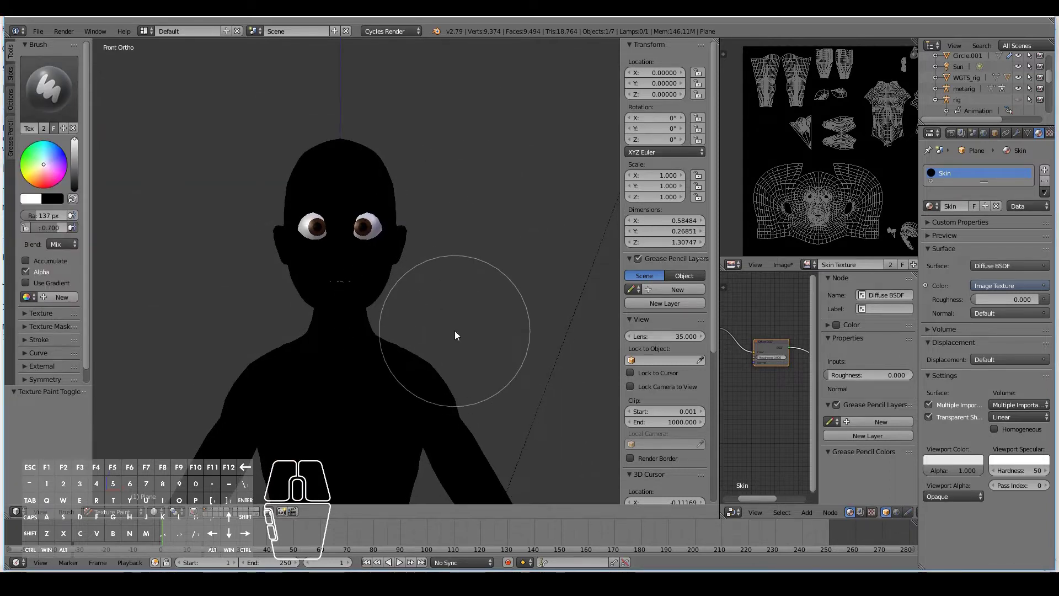
pyautogui.press('KP_1')
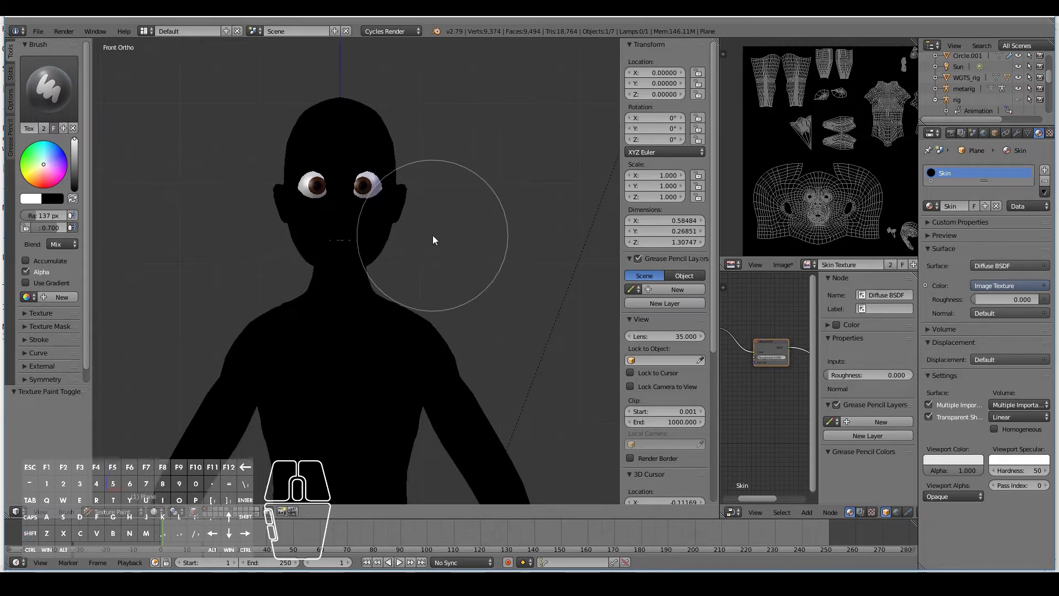
# Set the Project Paint bleed to 20 px.
pyautogui.click(11, 99)
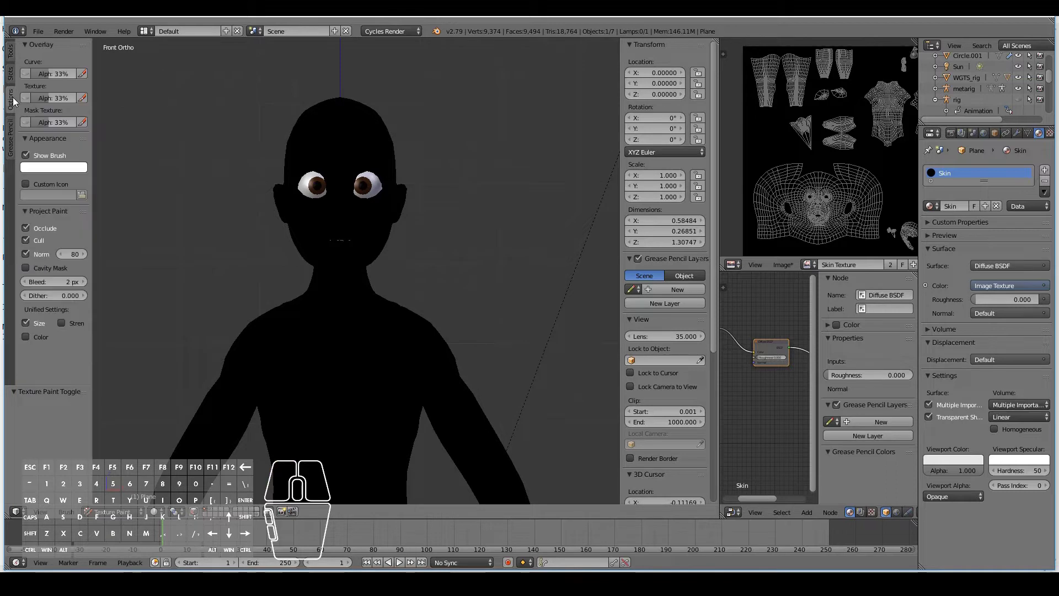
pyautogui.click(64, 282)
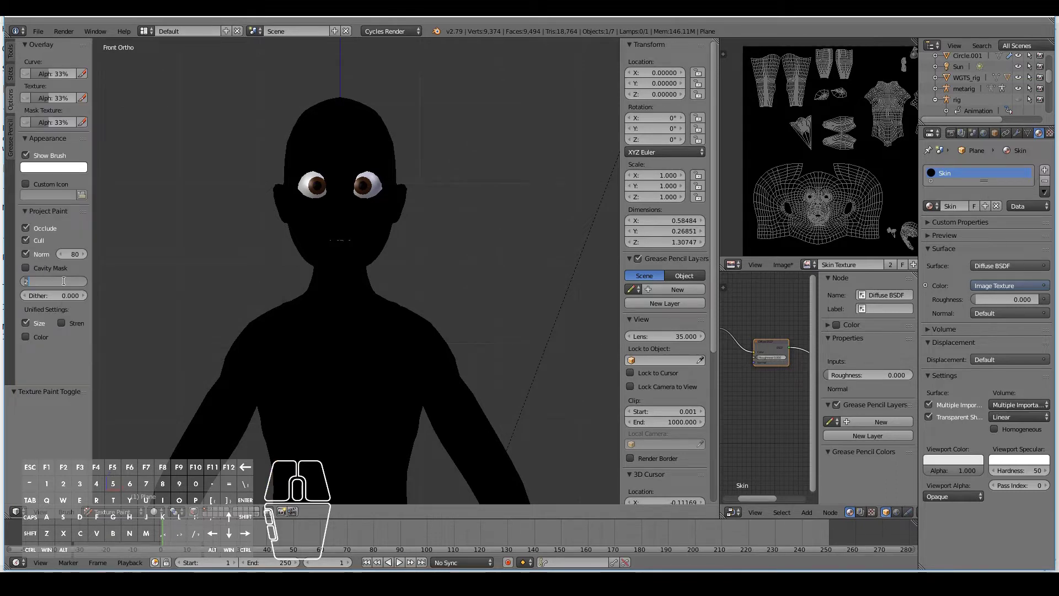
pyautogui.write('20')
pyautogui.press('Return')
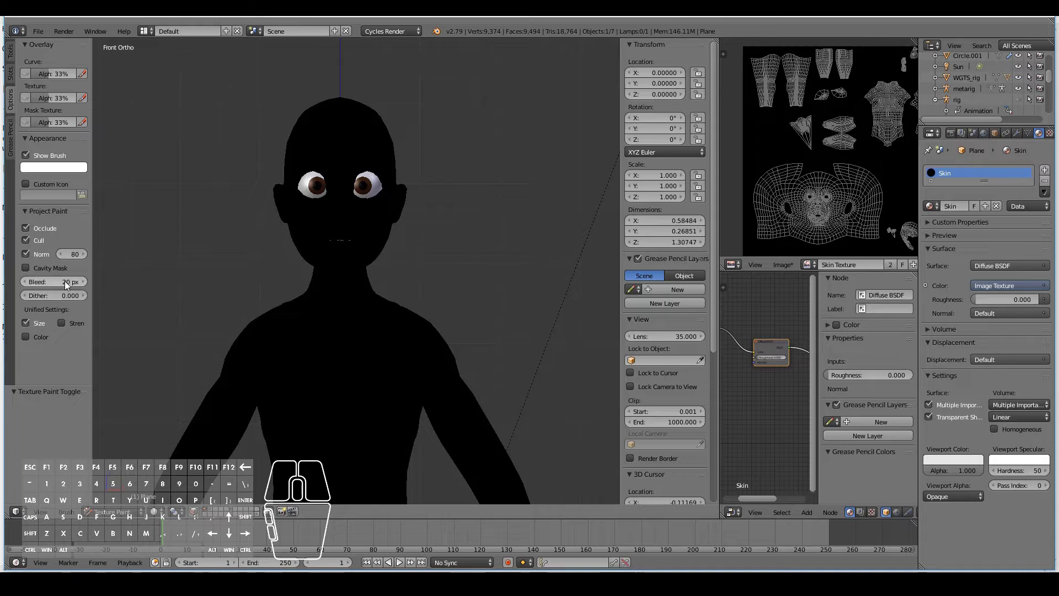
# Switch to the Fill brush and choose a pale peach skin colour.
pyautogui.click(8, 58)
pyautogui.click(41, 70)
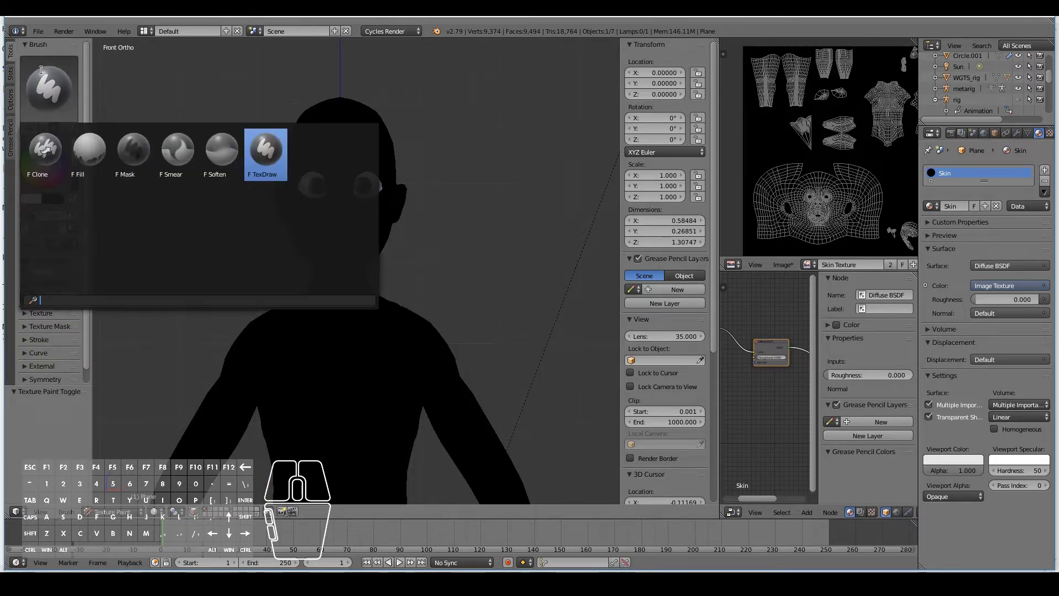
pyautogui.click(89, 150)
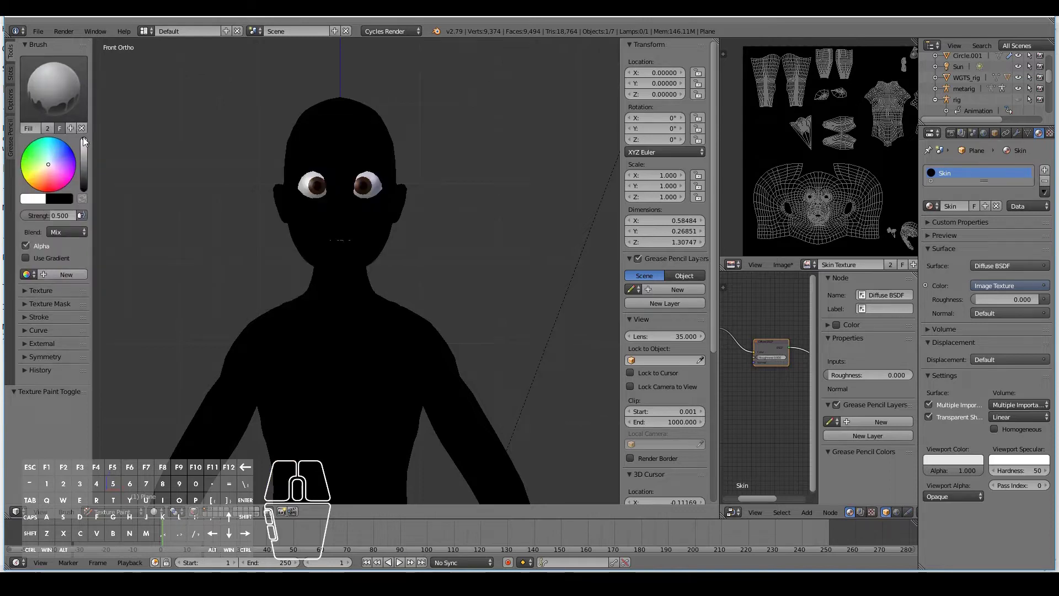
pyautogui.click(44, 171)
pyautogui.scroll(2, 361, 238)
pyautogui.scroll(1, 360, 239)
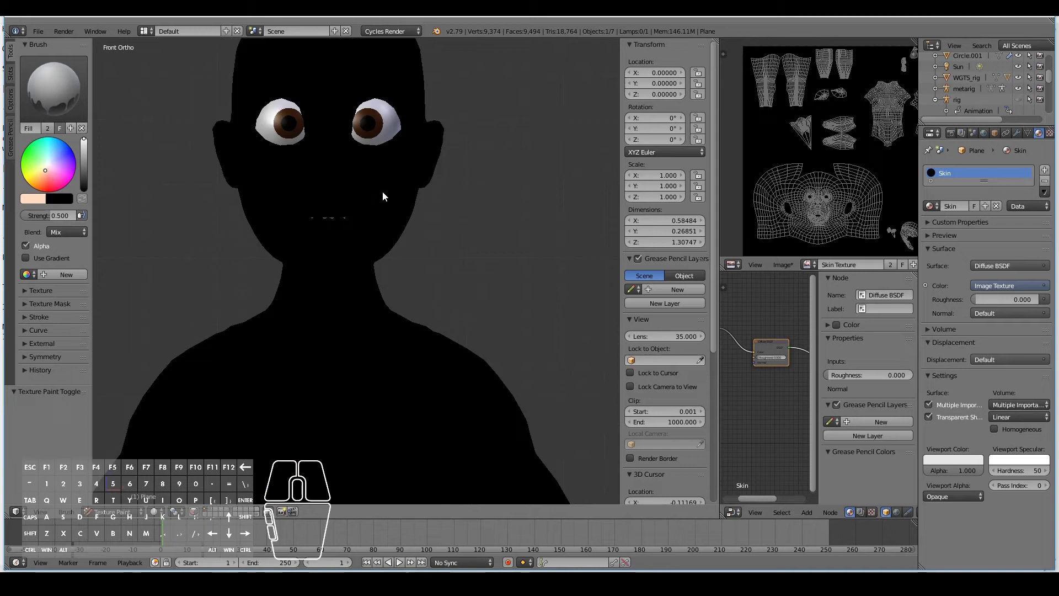
# Fill the body mesh with the peach colour at 0.500 brush strength and check it from an angle.
pyautogui.click(384, 196)
pyautogui.scroll(4, 850, 196)
pyautogui.scroll(1, 851, 196)
pyautogui.scroll(-3, 830, 203)
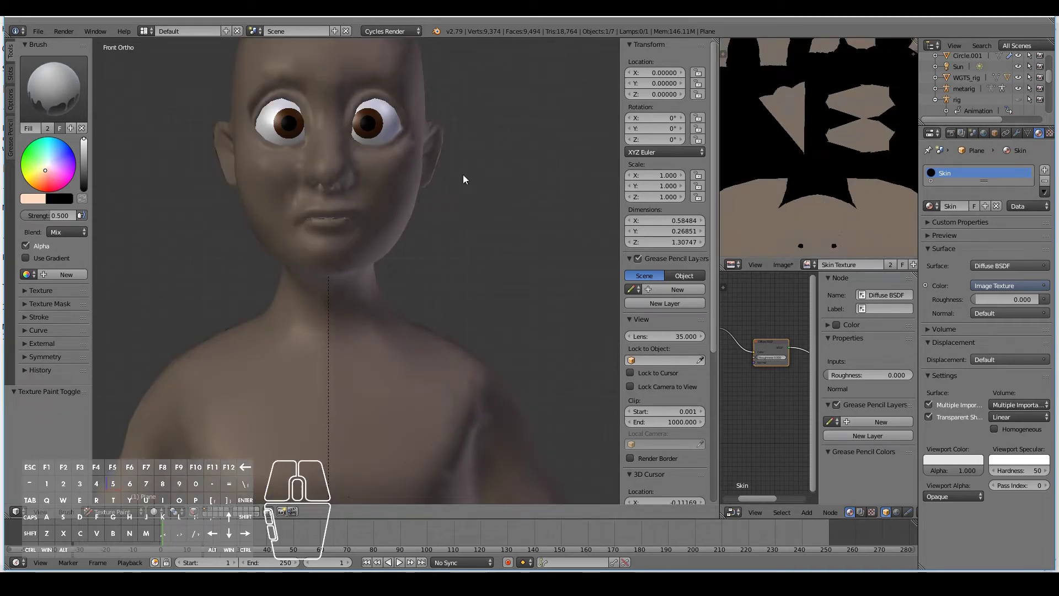
pyautogui.moveTo(441, 250); pyautogui.dragTo(378, 266, button='middle')
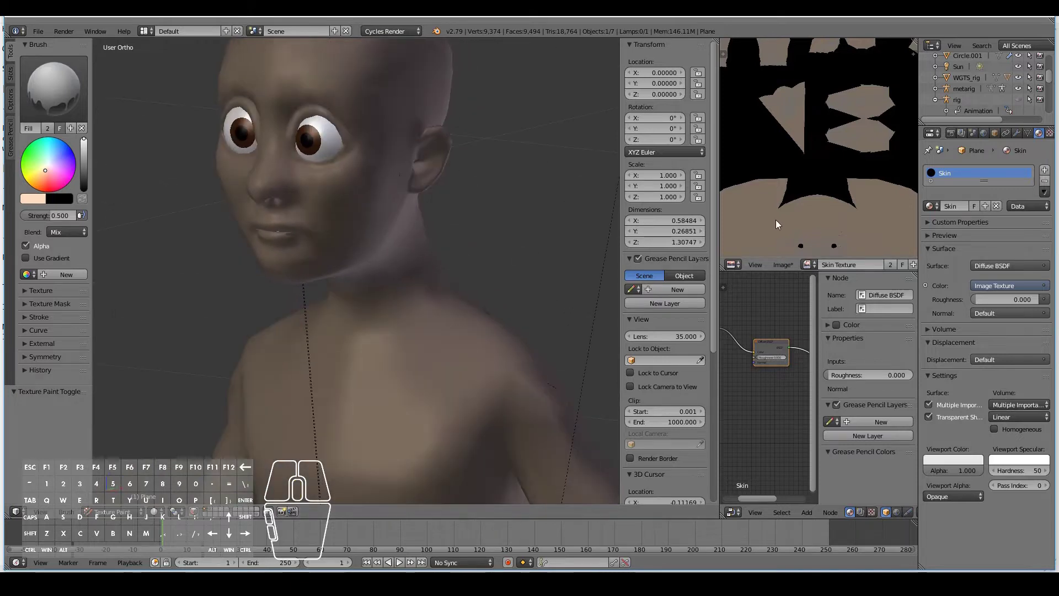
# Examine the filled texture's island edges in the maximised image editor, then restore the normal layout.
pyautogui.hotkey('ctrl', 'space')
pyautogui.scroll(4, 671, 289)
pyautogui.keyDown('shift'); pyautogui.moveTo(443, 463); pyautogui.dragTo(723, 224, button='middle'); pyautogui.keyUp('shift')
pyautogui.scroll(4, 711, 231)
pyautogui.scroll(-8, 570, 129)
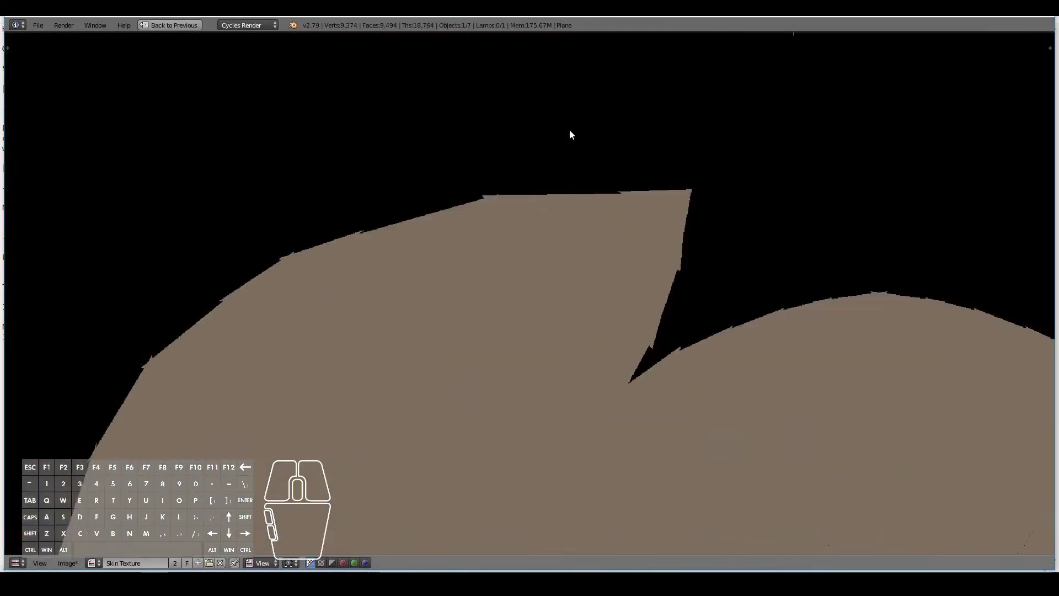
pyautogui.click(170, 25)
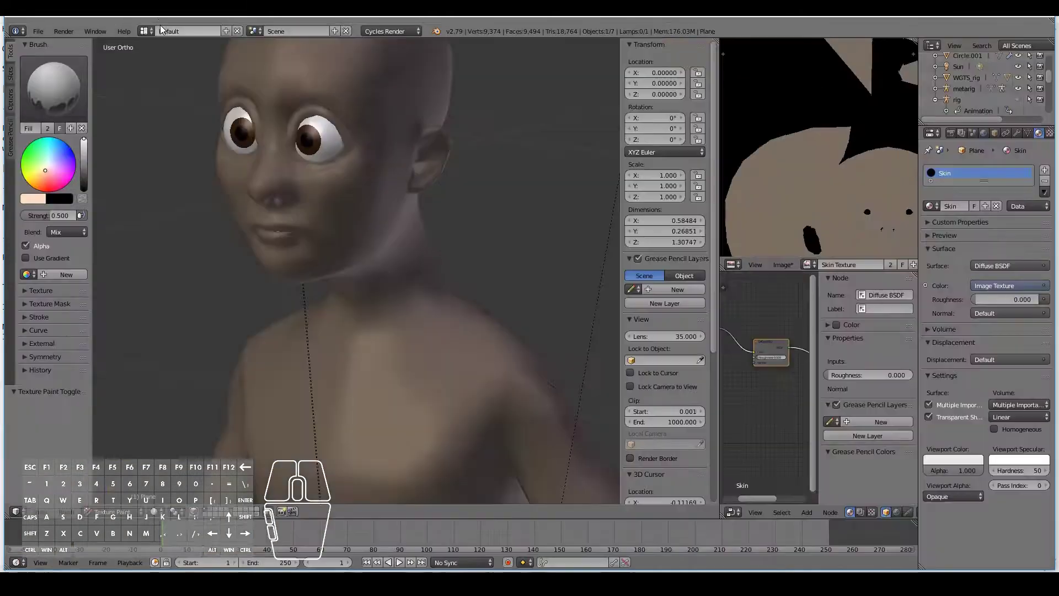
# Undo the half-strength fill and refill the body with the Fill brush strength set to 1.000.
pyautogui.moveTo(78, 215); pyautogui.dragTo(324, 246)
pyautogui.click(325, 247)
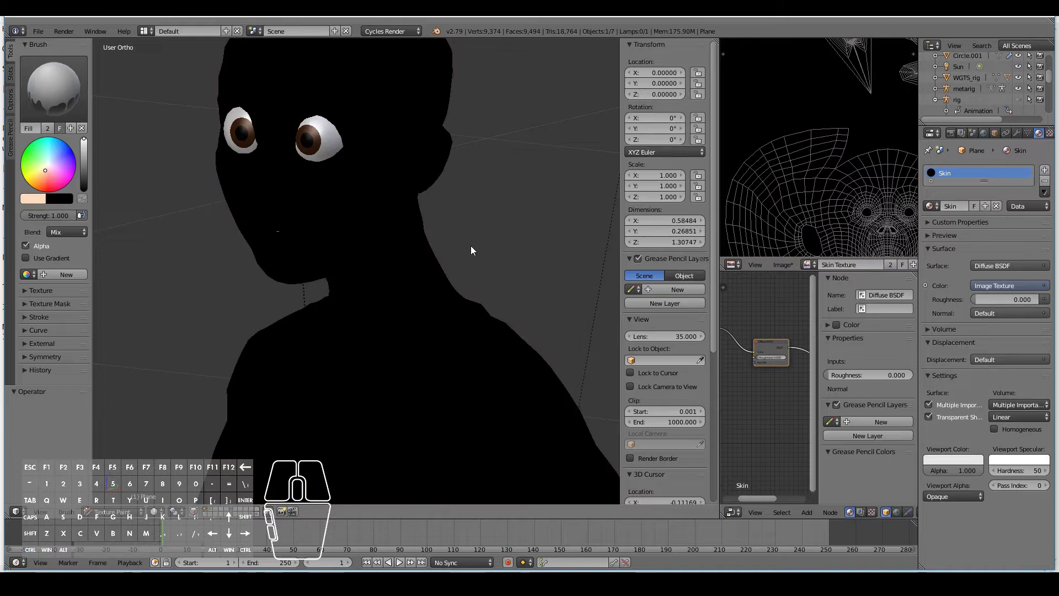
pyautogui.press('KP_1')
pyautogui.hotkey('ctrl', 'z')
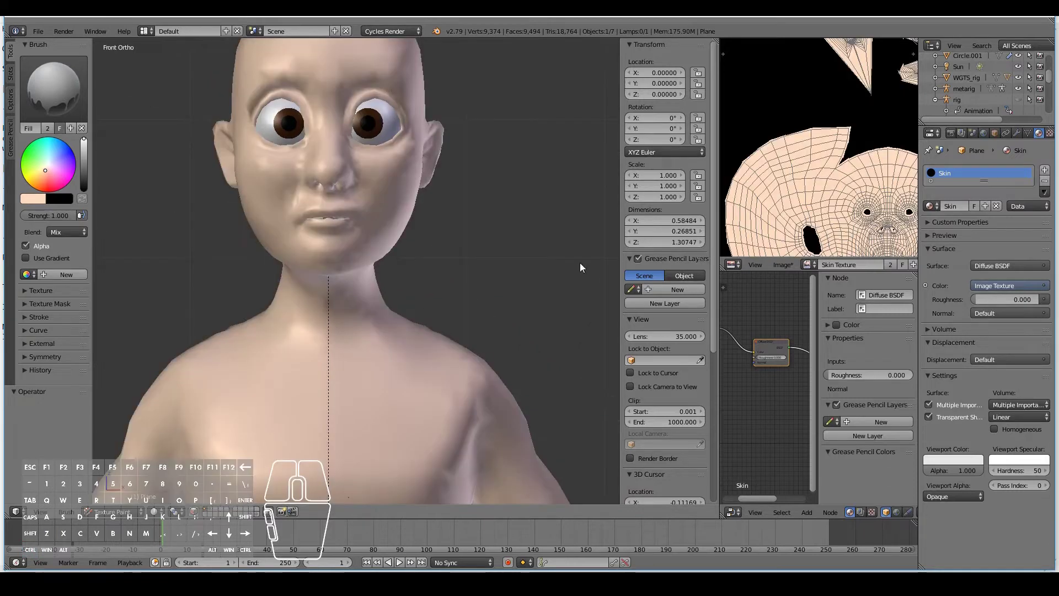
# Compare the paint bleed with the UV outline around the head island in the maximised image editor.
pyautogui.hotkey('ctrl', 'Up')
pyautogui.scroll(5, 796, 237)
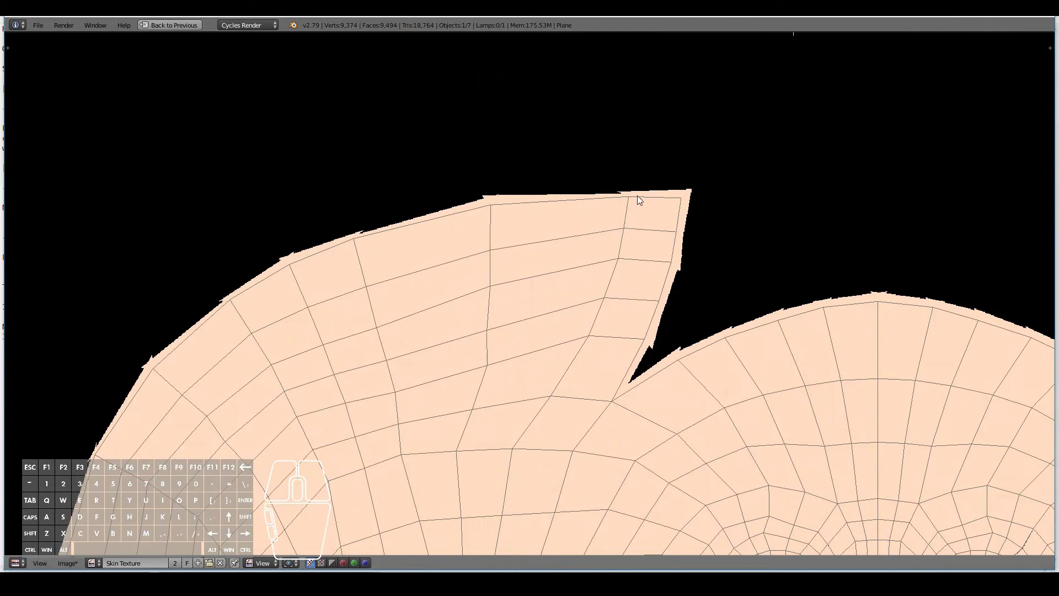
pyautogui.click(199, 25)
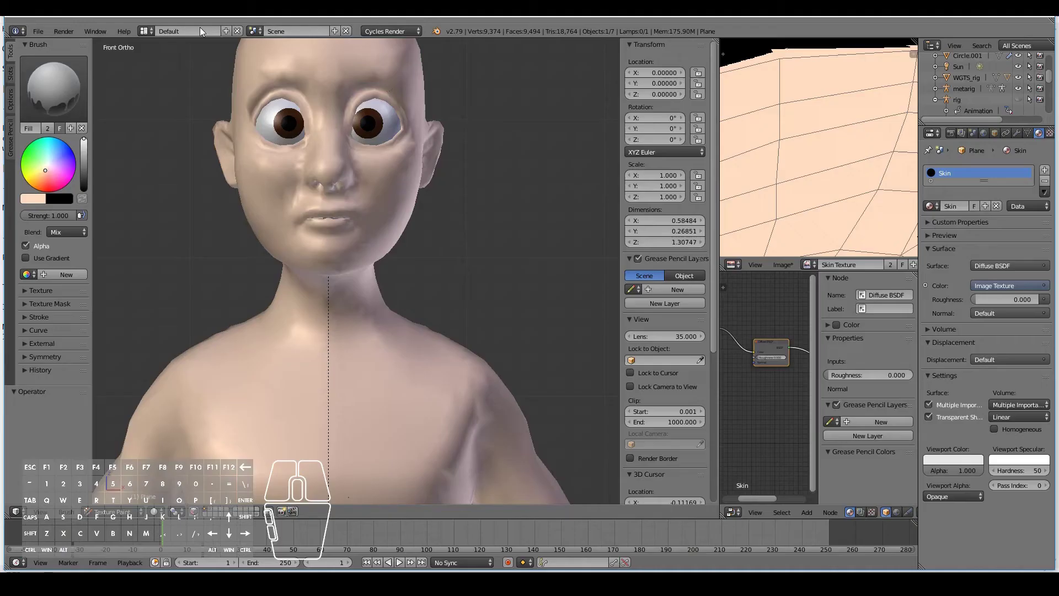
# Undo the fill and refill the body with the bleed set to 2 px.
pyautogui.click(244, 210)
pyautogui.click(11, 100)
pyautogui.click(63, 281)
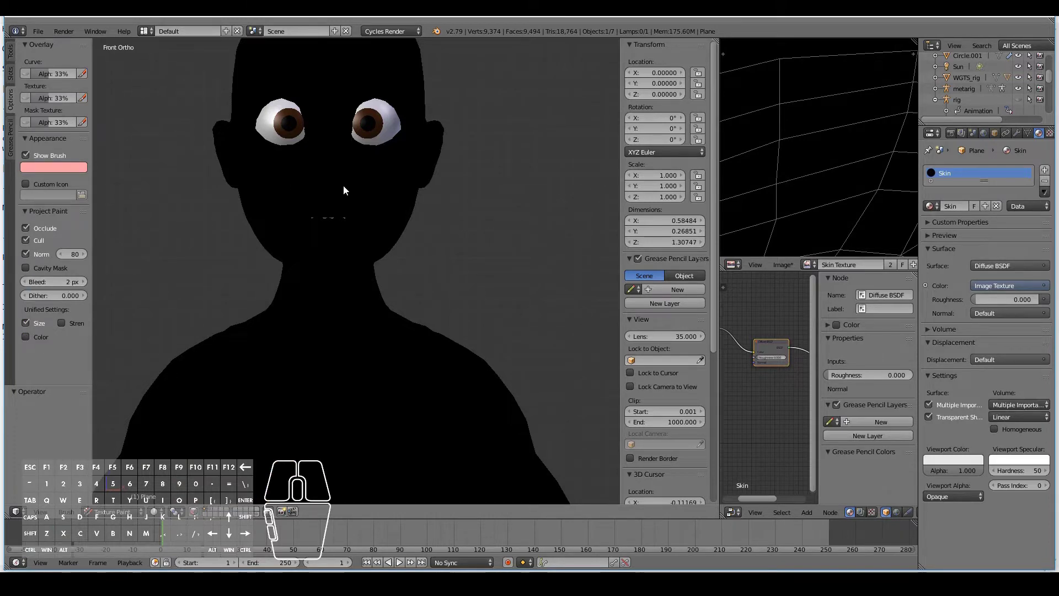
pyautogui.hotkey('ctrl', 'z')
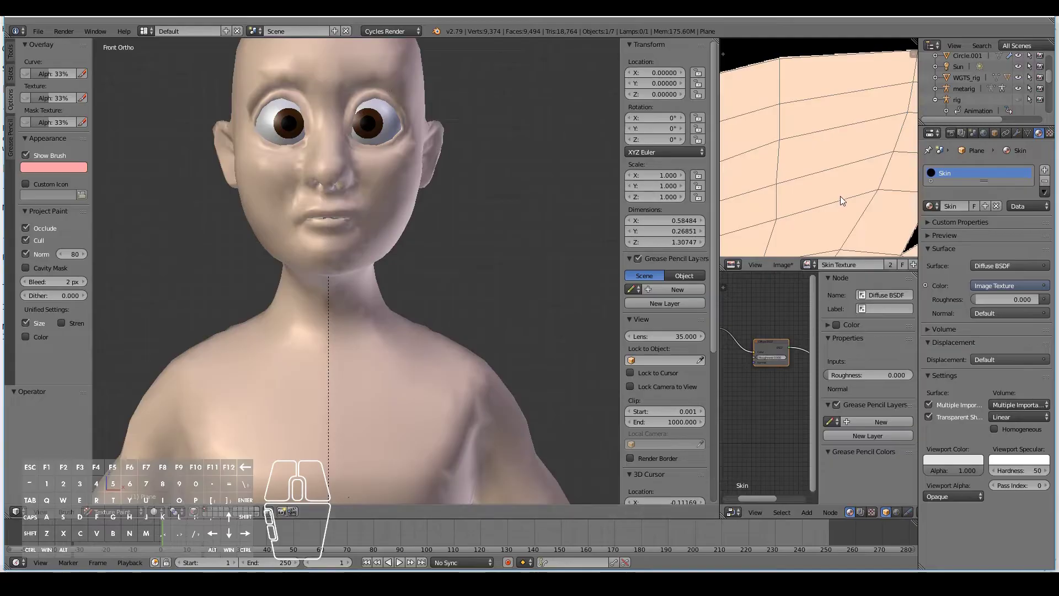
# Examine how far the 2 px bleed extends past the UV borders in the maximised image editor.
pyautogui.hotkey('ctrl', 'Up')
pyautogui.scroll(2, 673, 200)
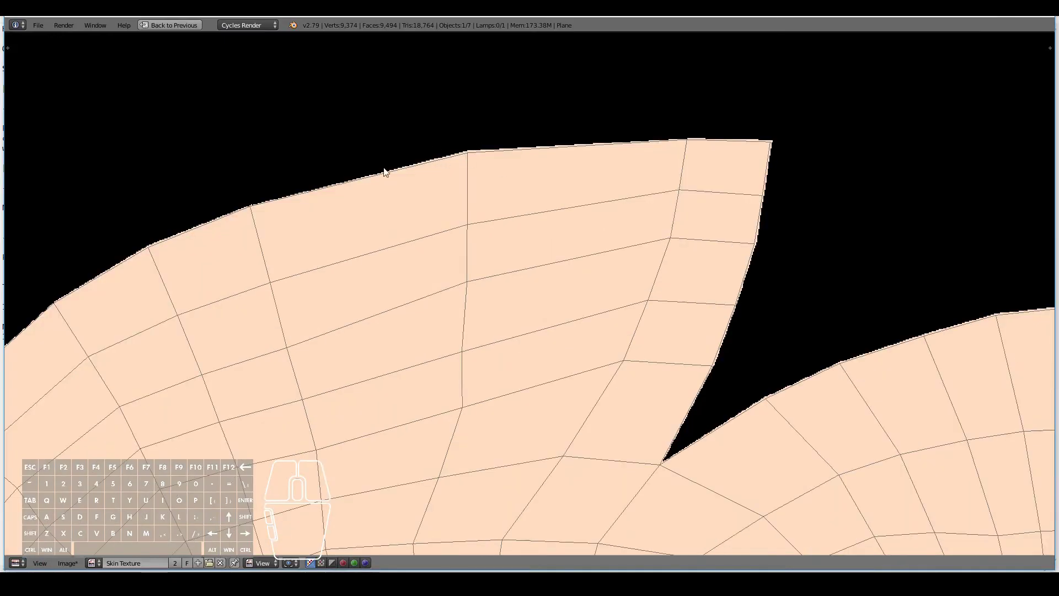
pyautogui.click(170, 24)
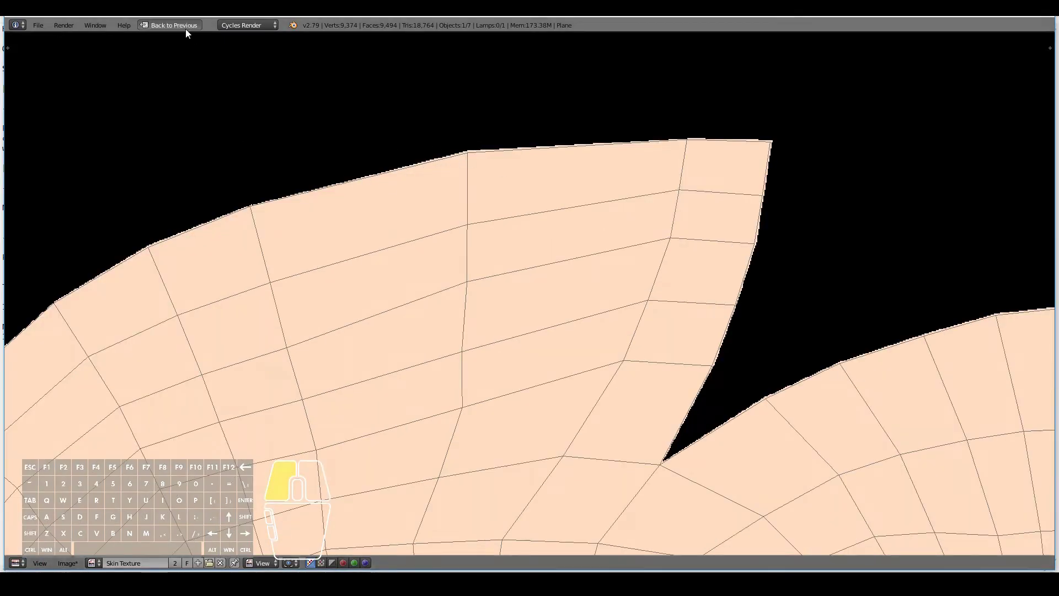
# Set the bleed back to 20 px and review the painted head and its UV island edge.
pyautogui.click(53, 282)
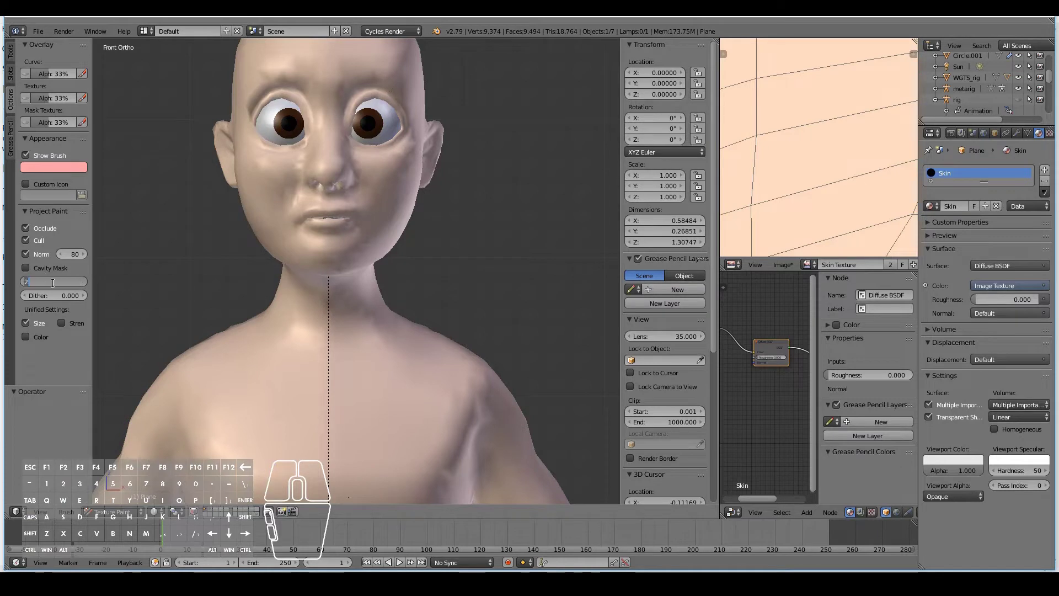
pyautogui.write('20')
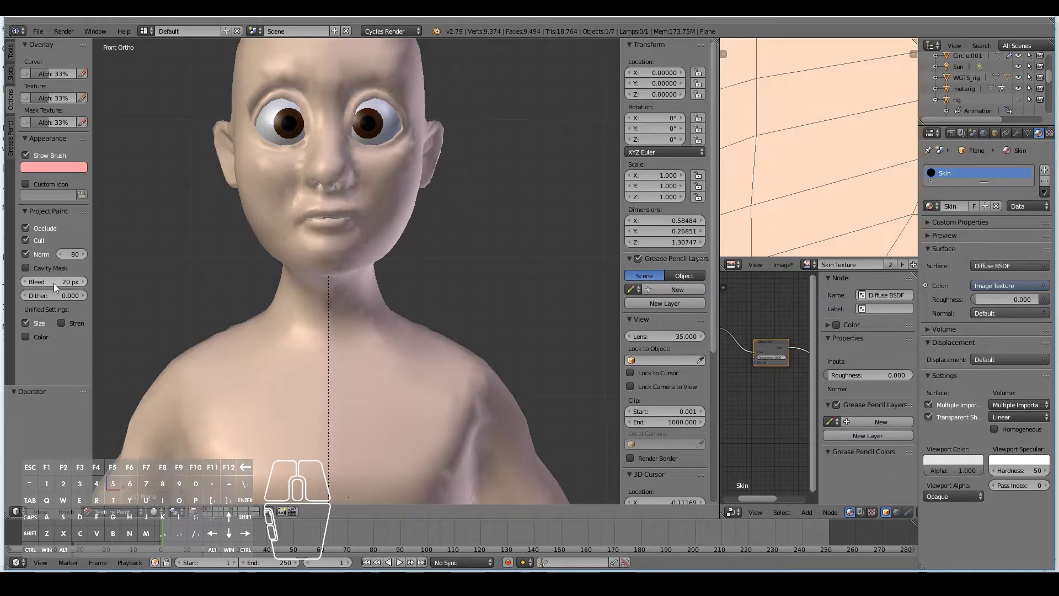
pyautogui.scroll(-3, 364, 230)
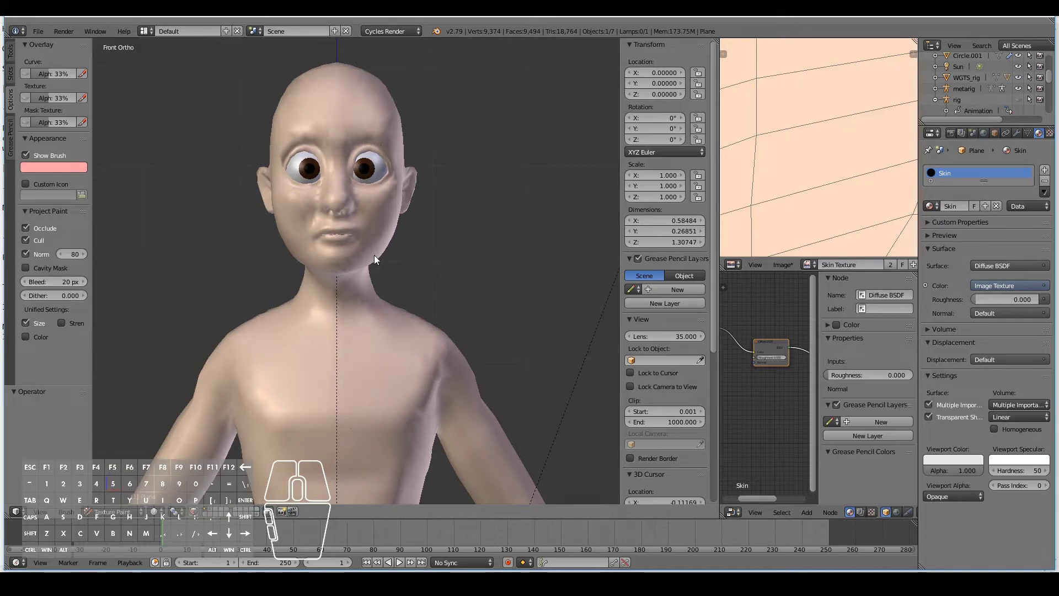
pyautogui.scroll(2, 373, 221)
pyautogui.moveTo(385, 156); pyautogui.dragTo(383, 115, button='middle')
pyautogui.scroll(-1, 859, 93)
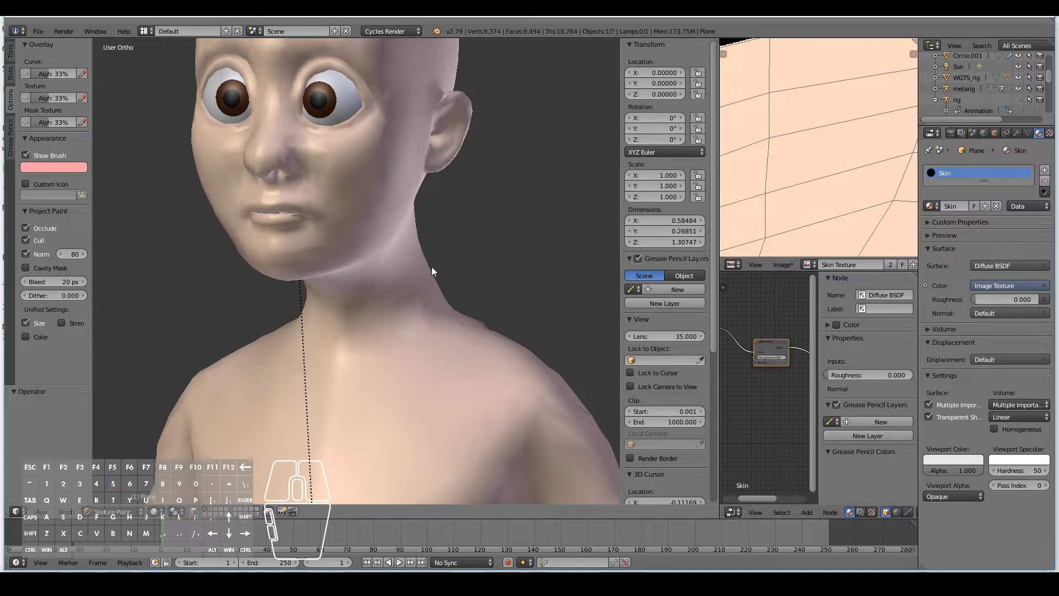
pyautogui.scroll(-2, 773, 180)
pyautogui.moveTo(793, 84); pyautogui.dragTo(766, 88, button='middle')
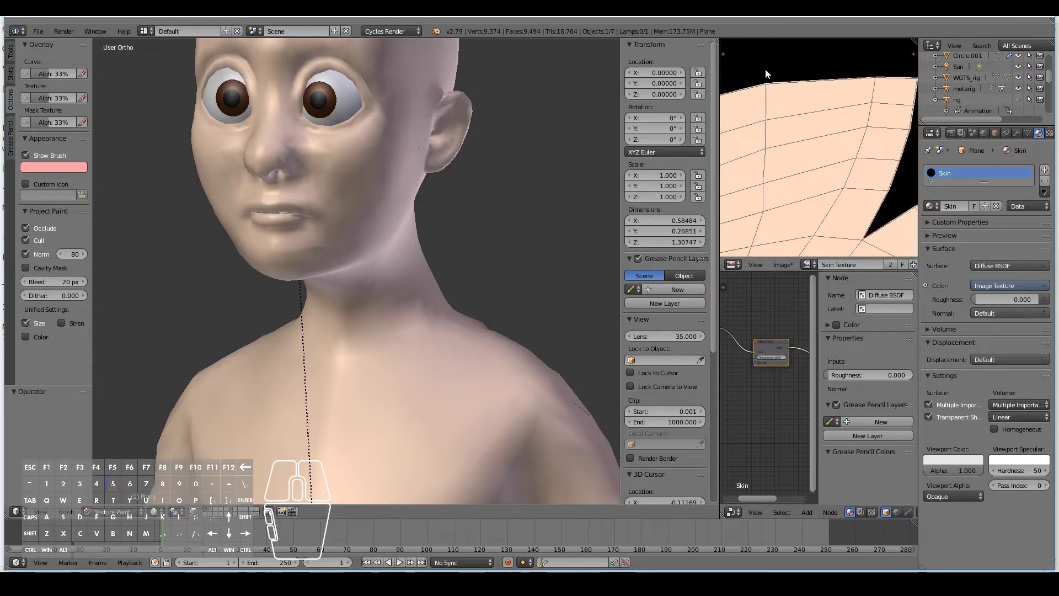
# Check the fill colour's RGB values and review the painted head and shoulders in the front view.
pyautogui.moveTo(355, 208)
pyautogui.mouseDown(button='middle')
pyautogui.moveTo(345, 232)
pyautogui.moveTo(362, 232)
pyautogui.moveTo(407, 280)
pyautogui.moveTo(455, 279)
pyautogui.mouseUp(button='middle')
pyautogui.click(39, 197)
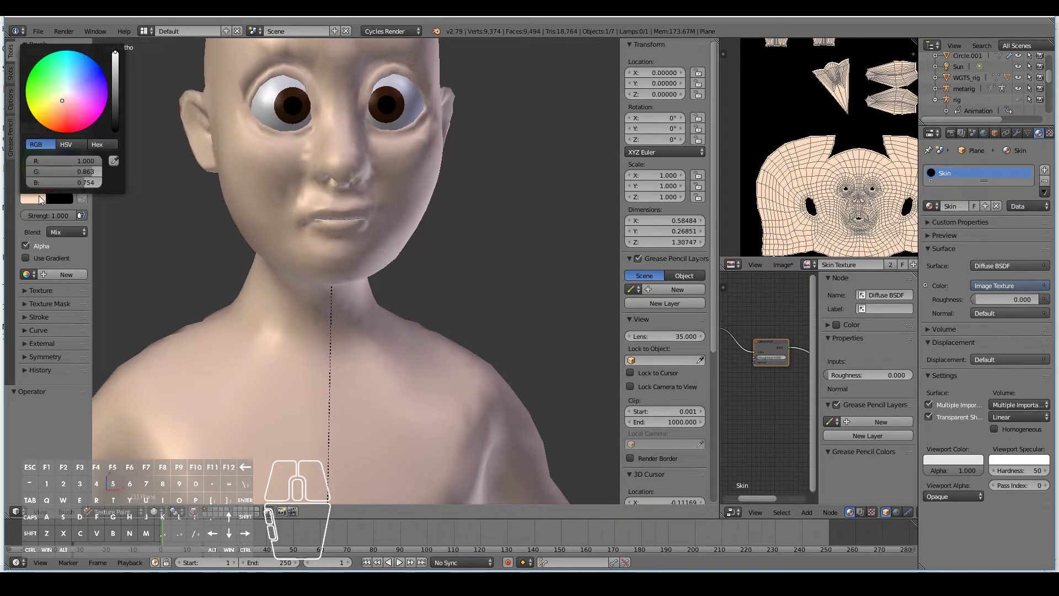
pyautogui.scroll(-5, 478, 352)
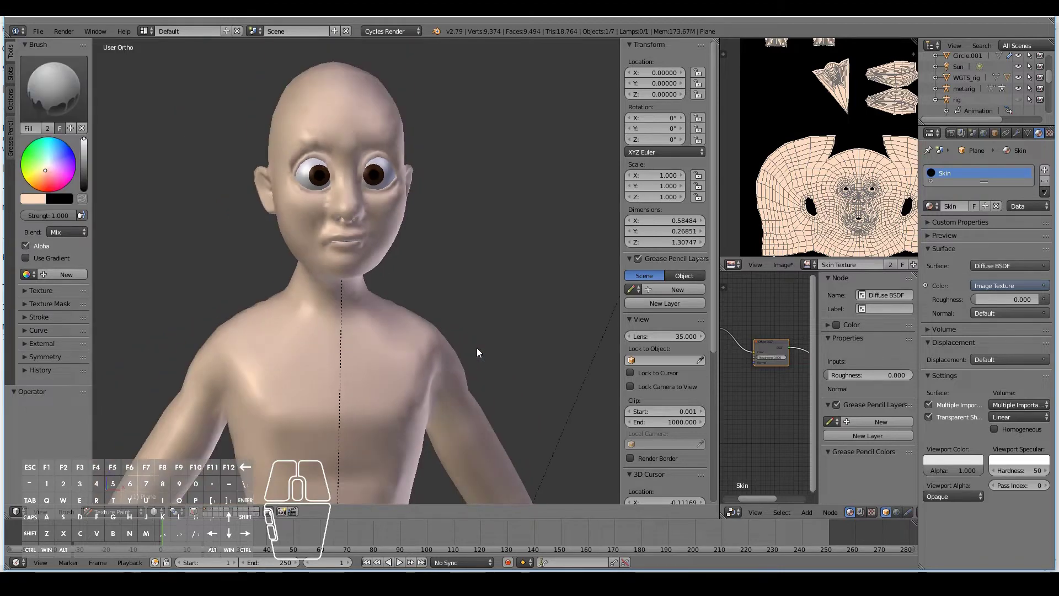
pyautogui.press('KP_1')
pyautogui.scroll(-4, 477, 349)
pyautogui.scroll(3, 478, 348)
pyautogui.scroll(5, 477, 347)
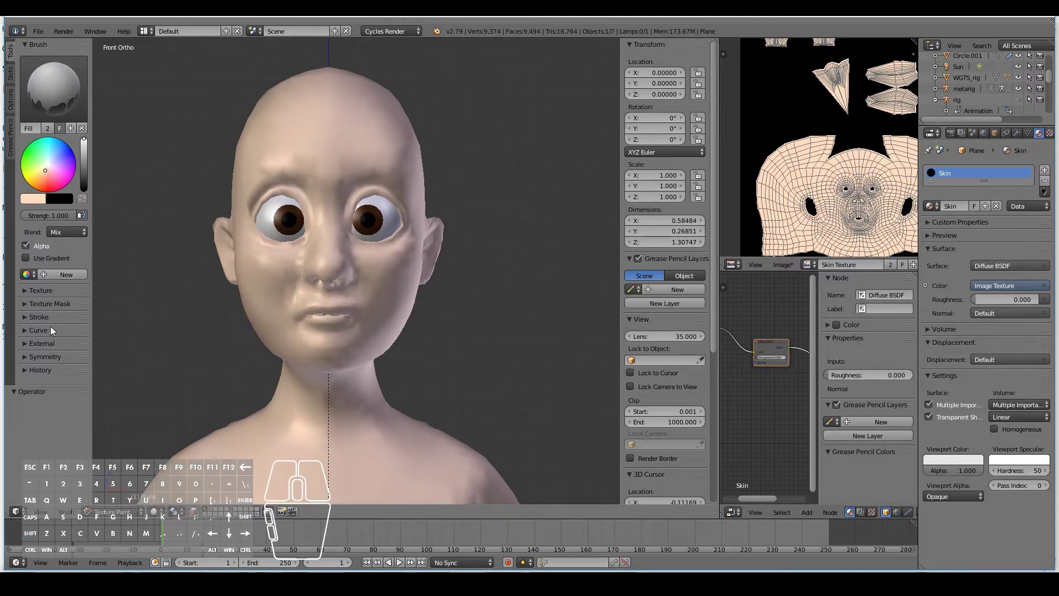
# Add a new texture mask to the Fill brush, name it Skin Pores, and check the browser's skin pore alpha images.
pyautogui.click(41, 302)
pyautogui.scroll(-3, 49, 326)
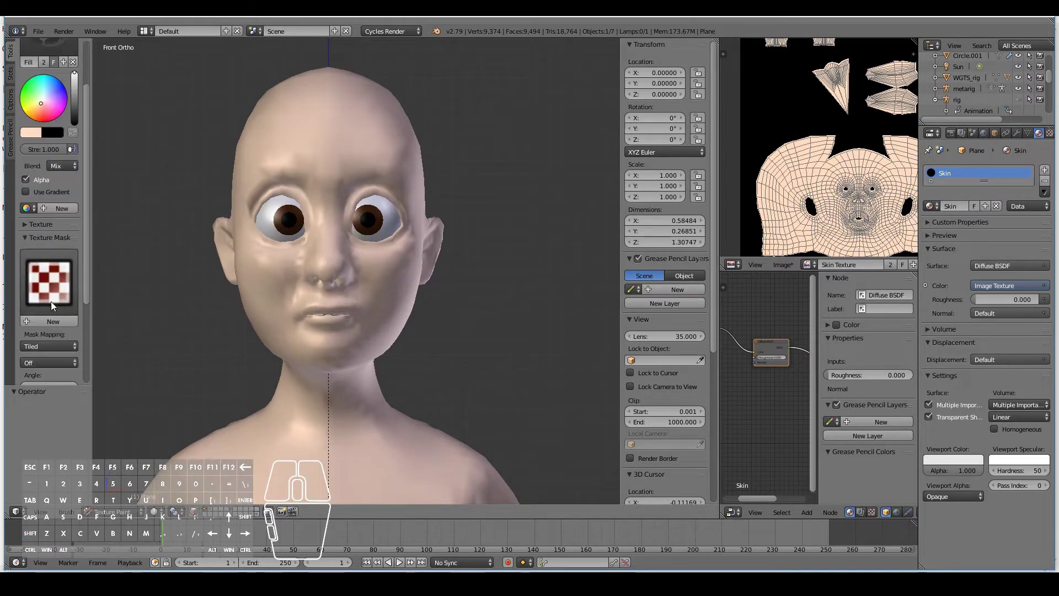
pyautogui.click(51, 318)
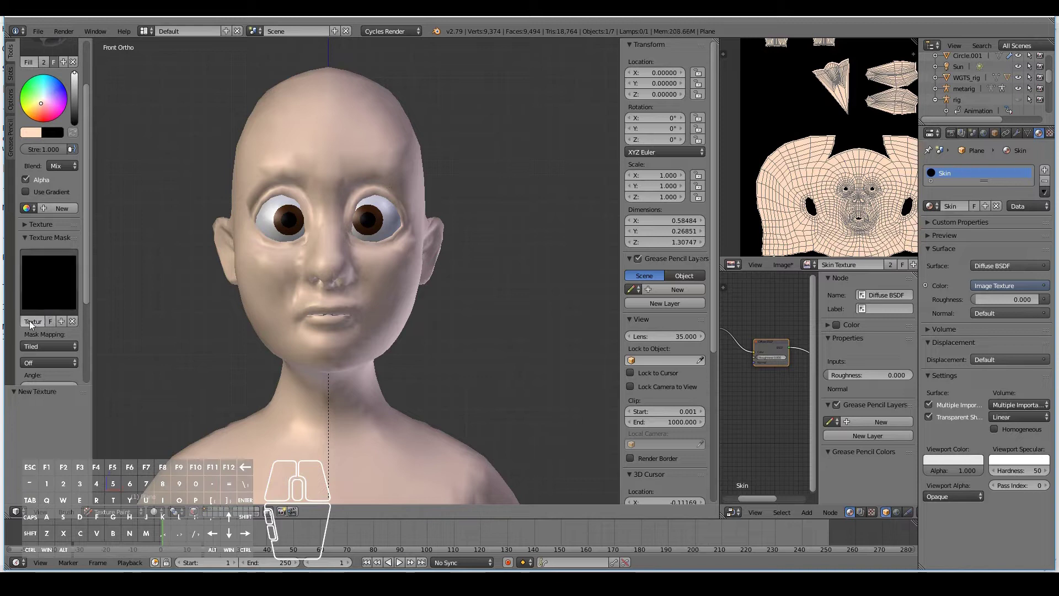
pyautogui.write('Skin Pores')
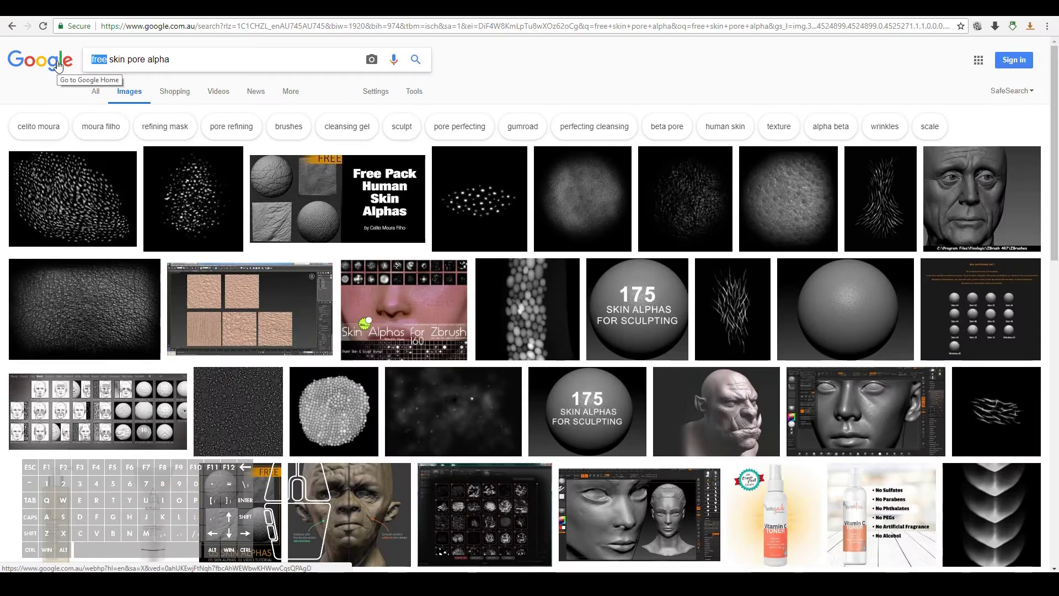
pyautogui.click(630, 47)
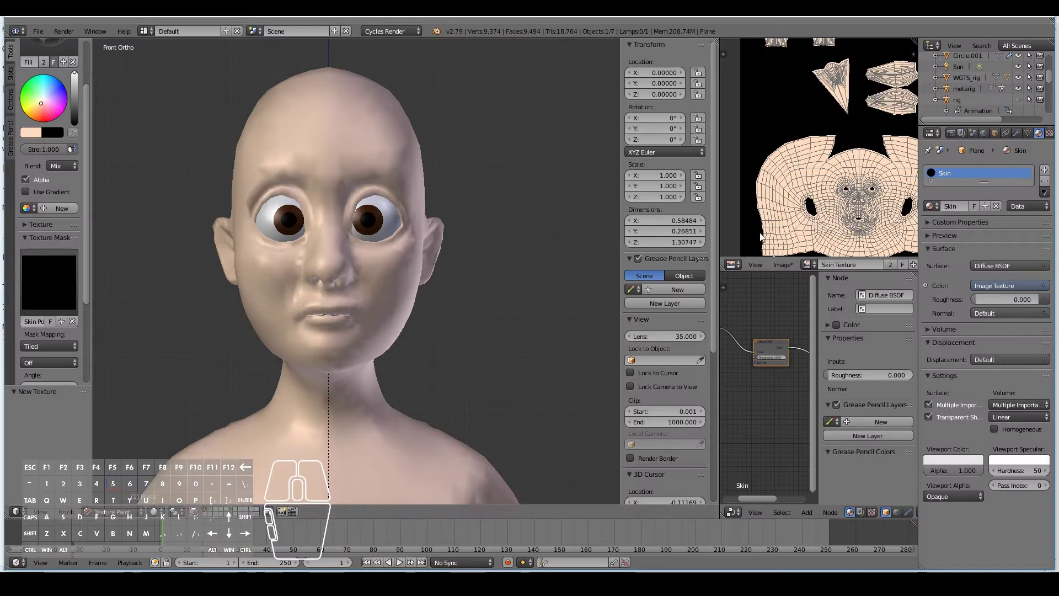
# Load the image SW_Pores_05.jpg into the Skin Pores brush mask texture.
pyautogui.scroll(-2, 1040, 138)
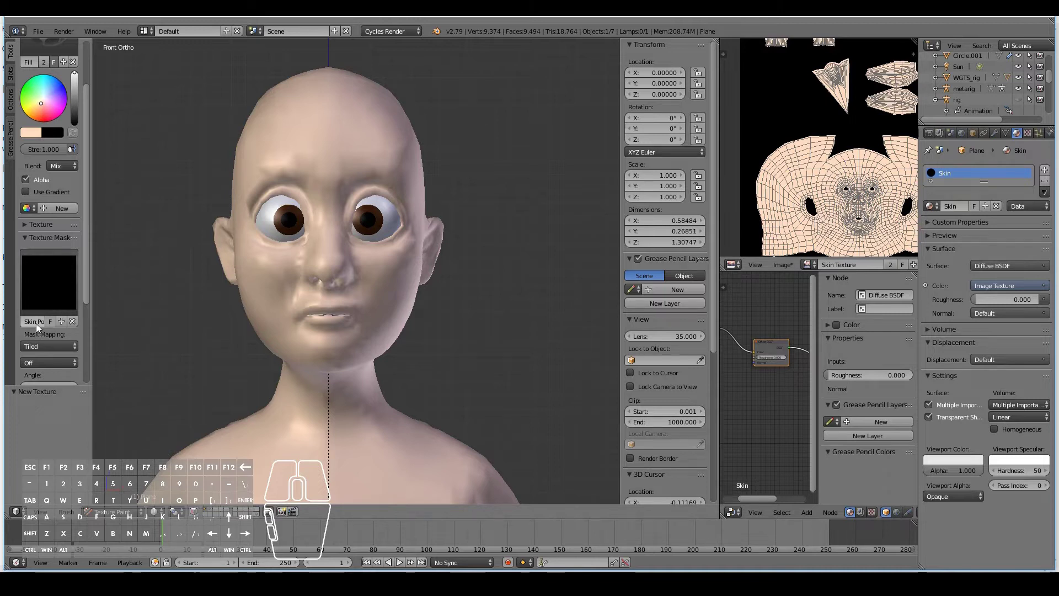
pyautogui.click(1029, 134)
pyautogui.click(972, 171)
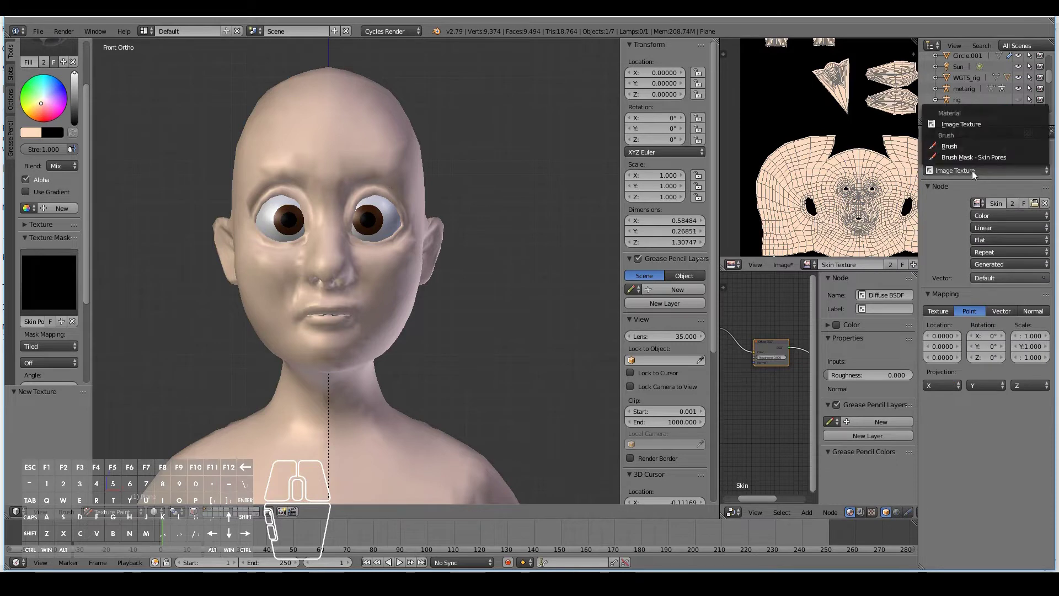
pyautogui.click(996, 158)
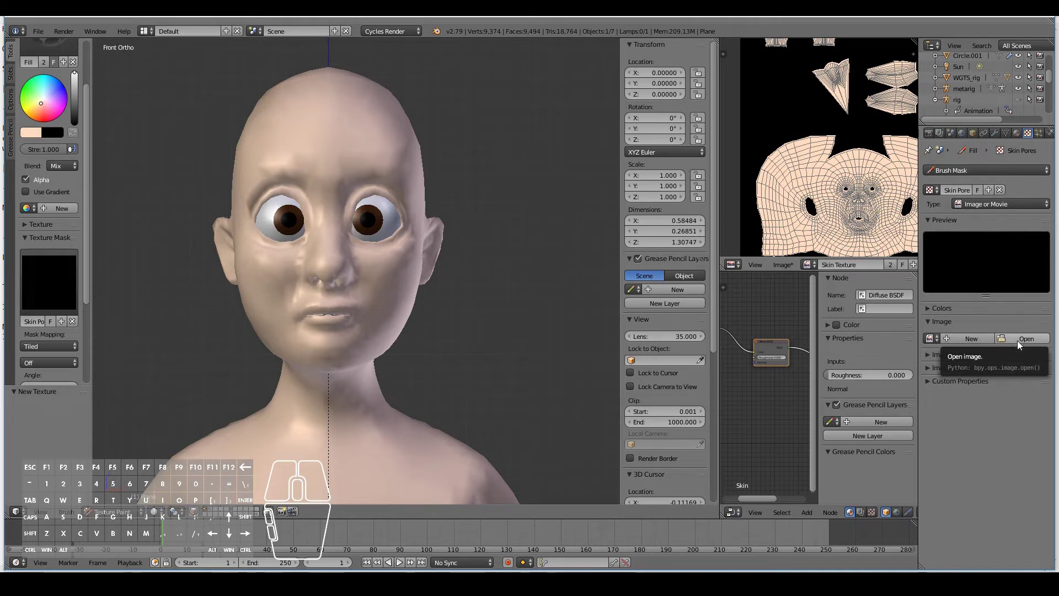
pyautogui.click(1017, 339)
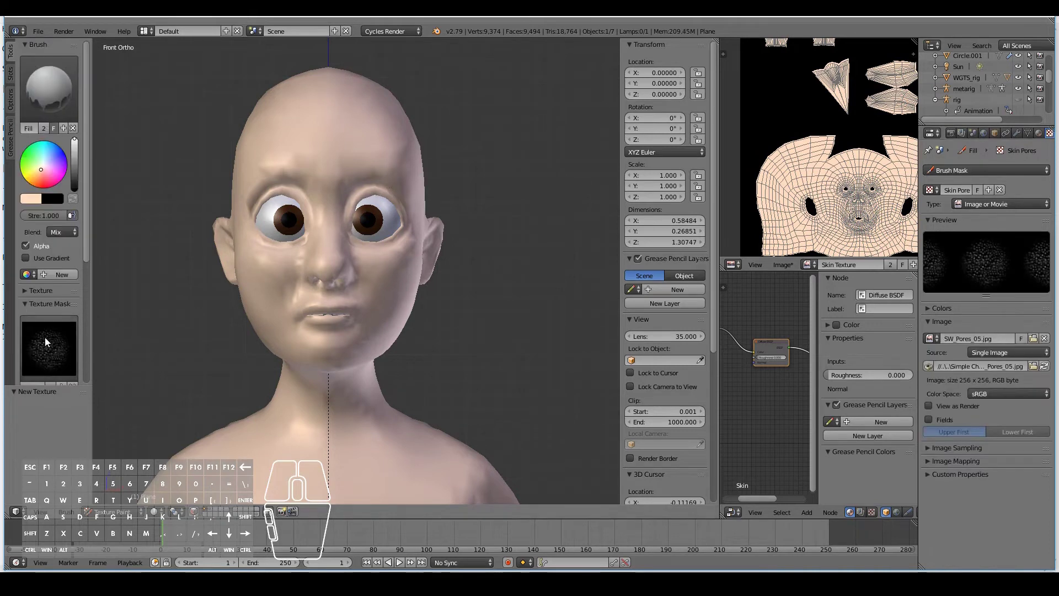
pyautogui.scroll(-4, 45, 336)
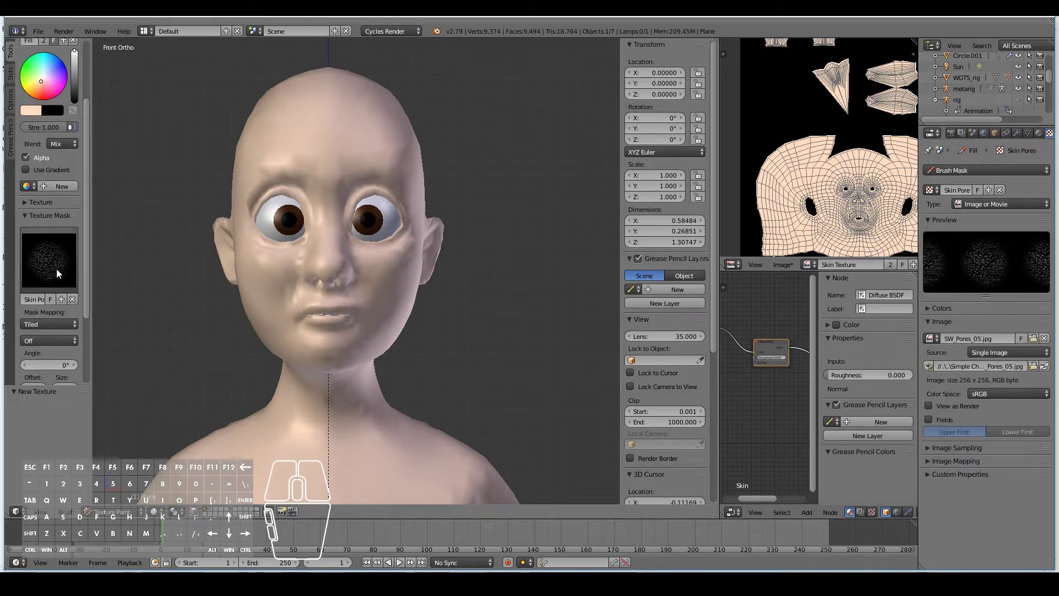
# Switch to the TexDraw brush and set its strength to 0.381.
pyautogui.scroll(5, 56, 269)
pyautogui.click(32, 85)
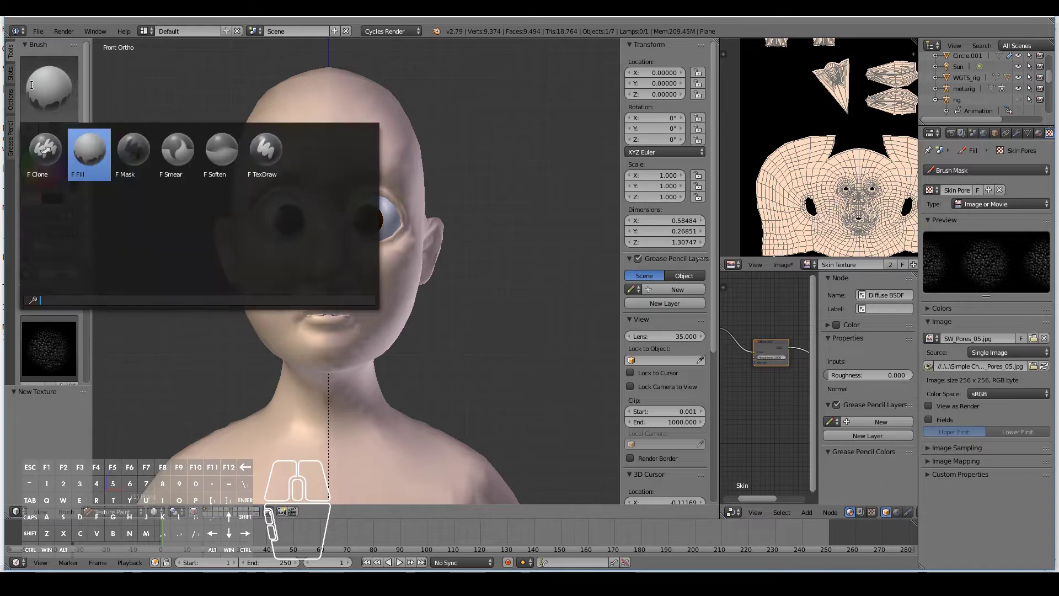
pyautogui.click(267, 157)
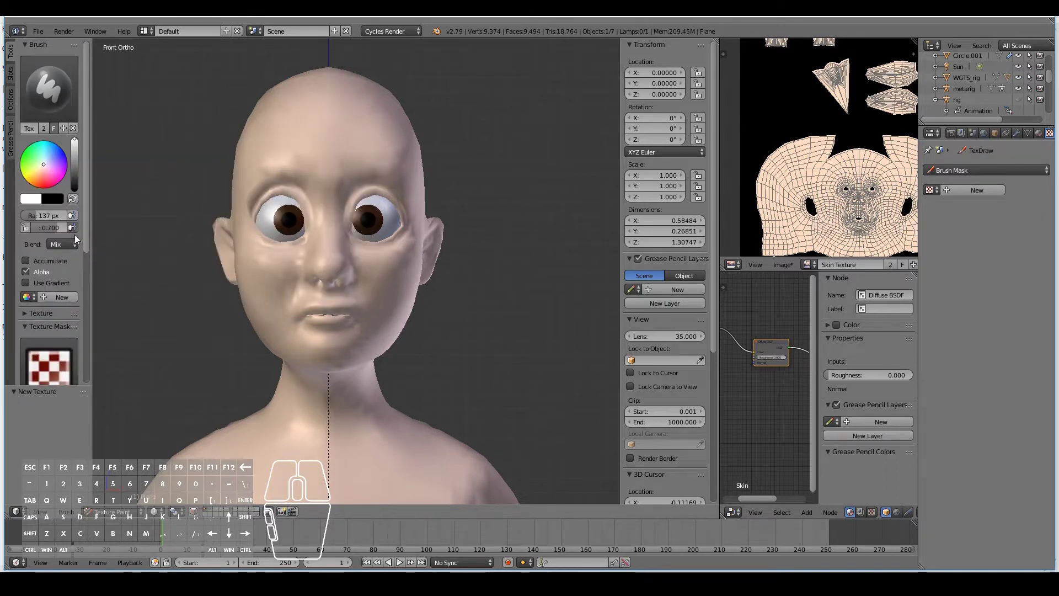
pyautogui.moveTo(92, 234)
pyautogui.mouseDown()
pyautogui.moveTo(165, 234)
pyautogui.moveTo(60, 231)
pyautogui.mouseUp()
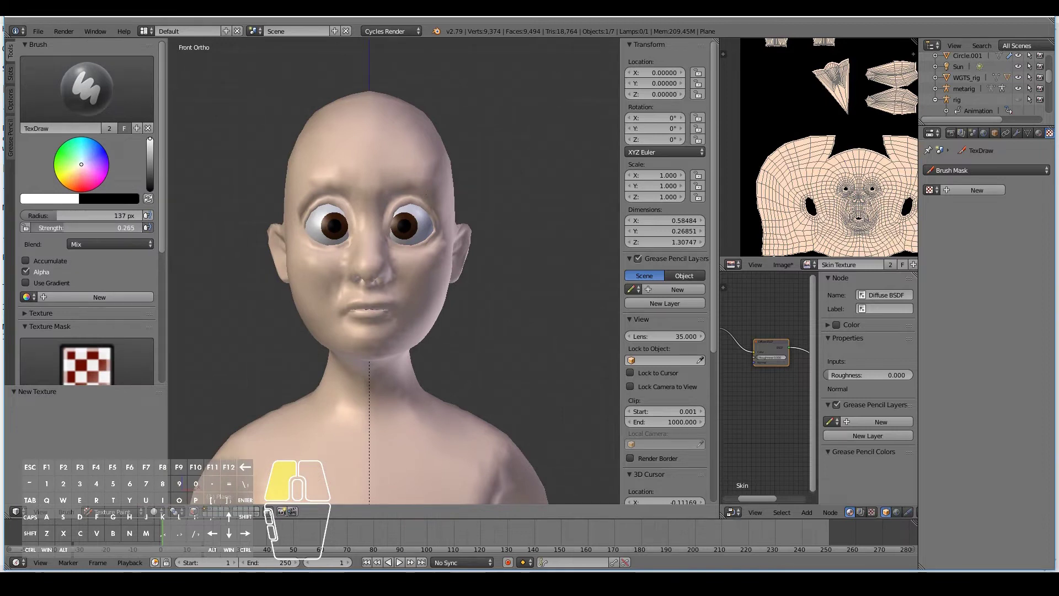
pyautogui.moveTo(165, 215); pyautogui.dragTo(123, 221)
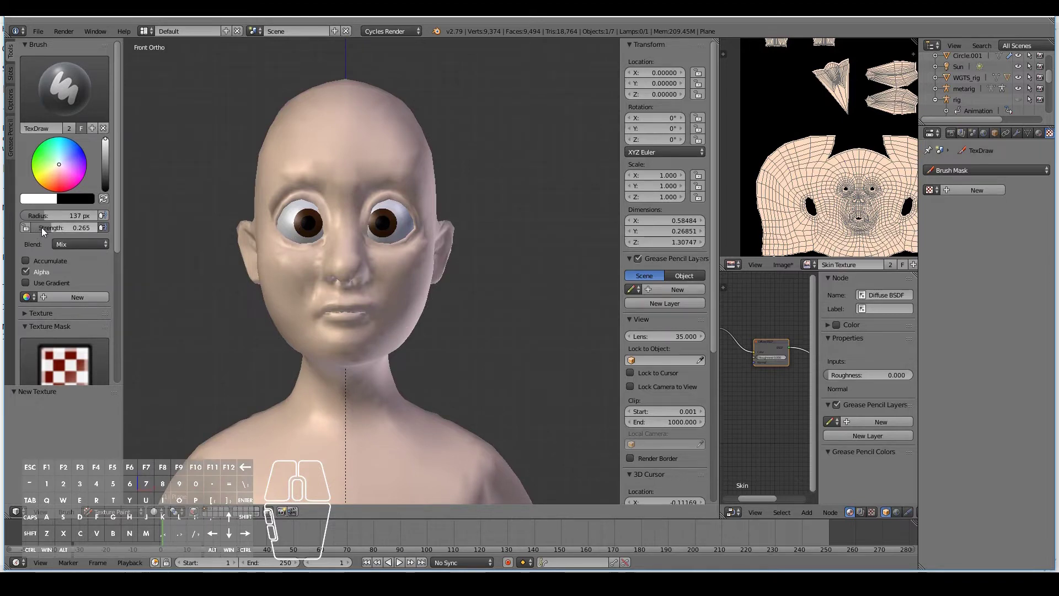
pyautogui.moveTo(54, 230); pyautogui.dragTo(59, 227)
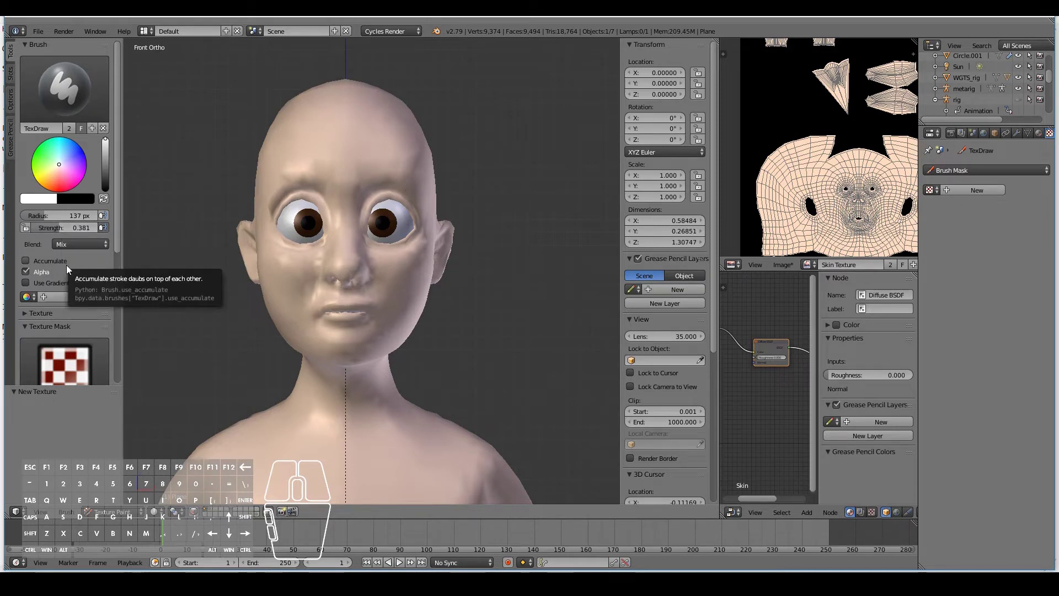
# Inspect the cheek and face up close from an angle and from the front.
pyautogui.scroll(4, 419, 277)
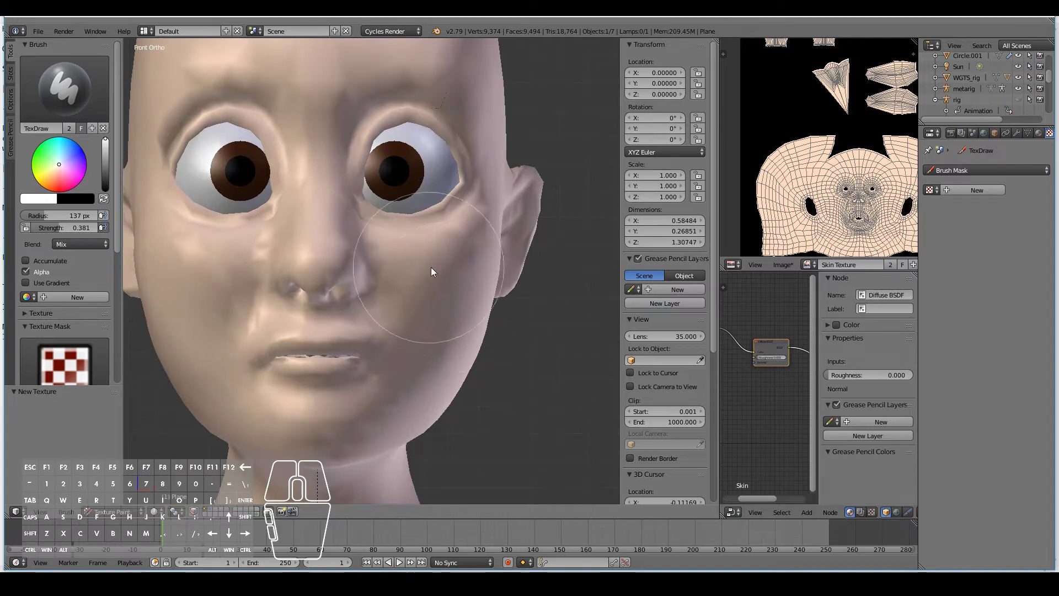
pyautogui.moveTo(456, 303); pyautogui.dragTo(403, 303, button='middle')
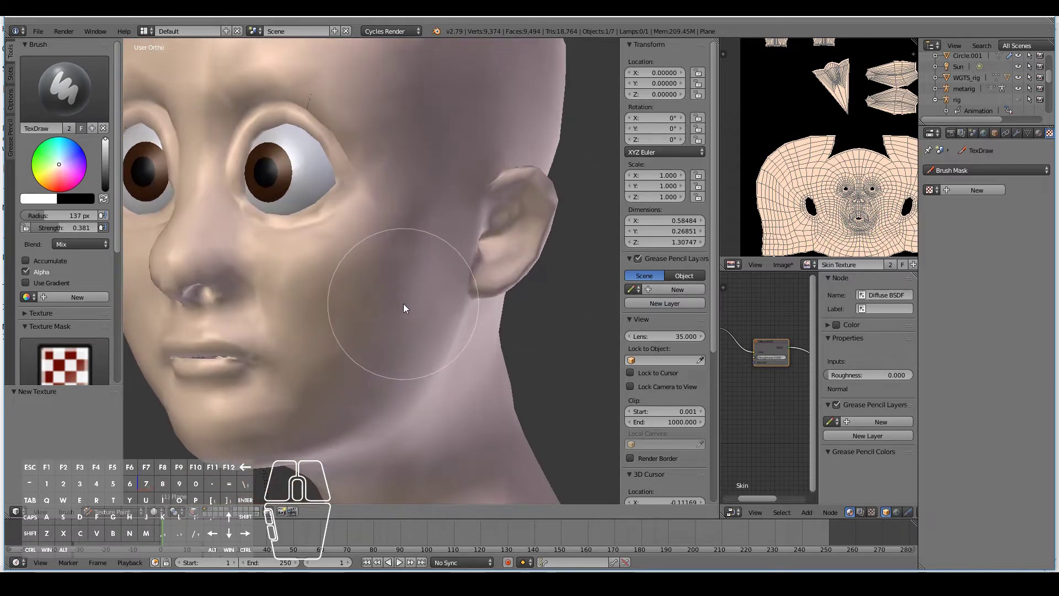
pyautogui.press('KP_1')
pyautogui.moveTo(418, 292)
pyautogui.mouseDown(button='middle')
pyautogui.moveTo(344, 299)
pyautogui.moveTo(385, 289)
pyautogui.moveTo(418, 297)
pyautogui.mouseUp(button='middle')
pyautogui.press('KP_1')
pyautogui.click(68, 103)
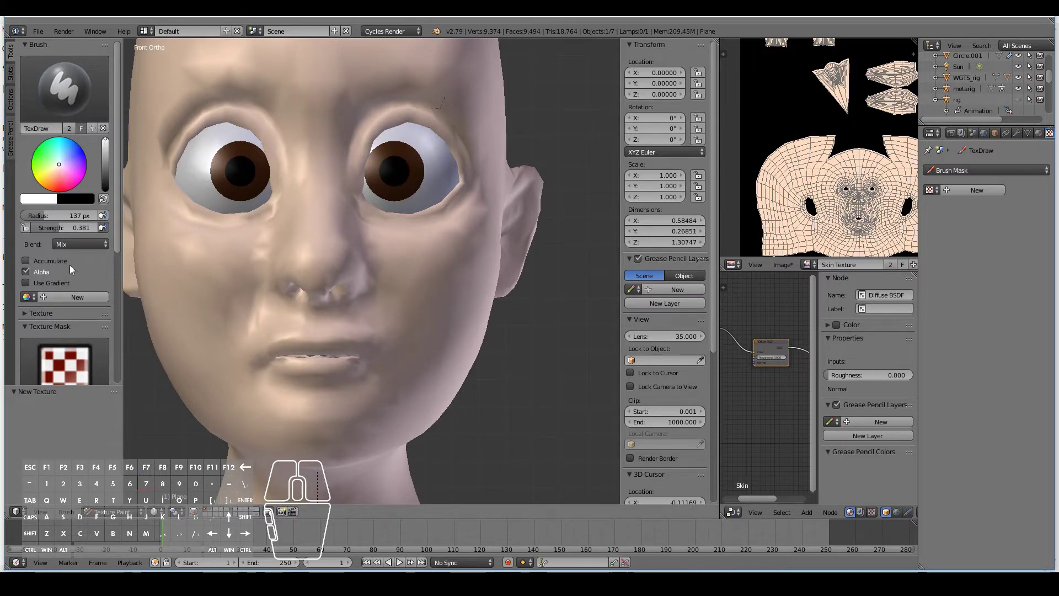
pyautogui.scroll(-5, 71, 267)
pyautogui.scroll(5, 71, 267)
# Create a new colour palette for the TexDraw brush and discard the white swatch added to it.
pyautogui.click(57, 297)
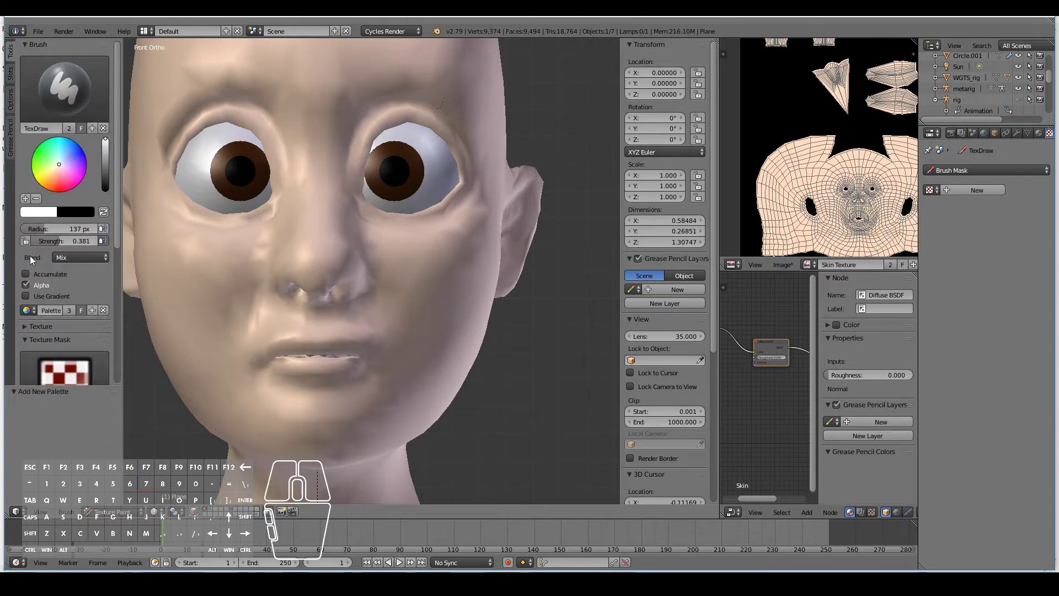
pyautogui.click(25, 199)
pyautogui.click(26, 213)
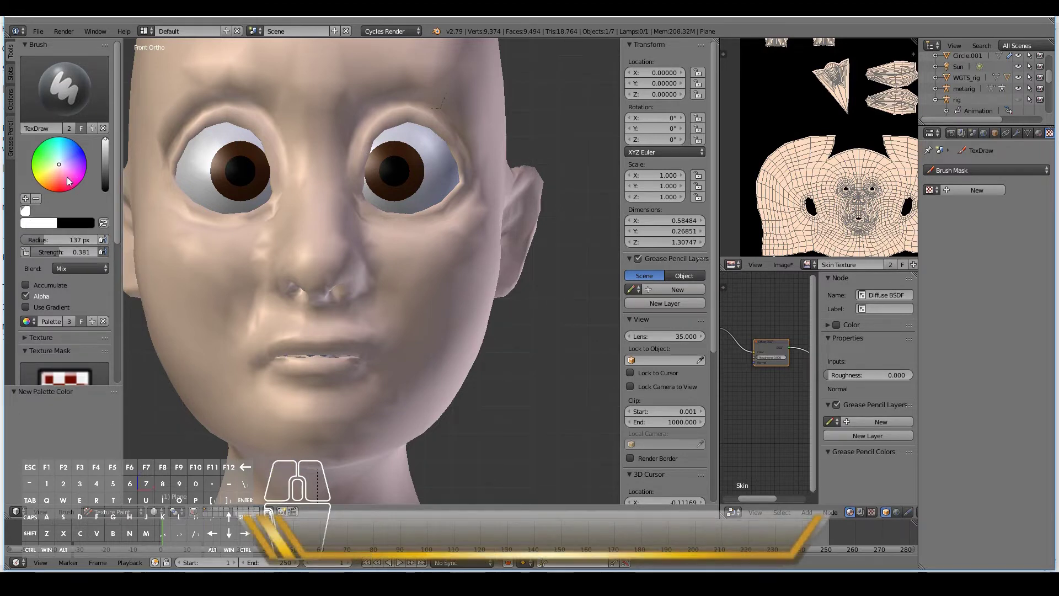
pyautogui.click(36, 198)
# Pick a salmon pink brush colour and add it as a swatch to the palette.
pyautogui.click(60, 174)
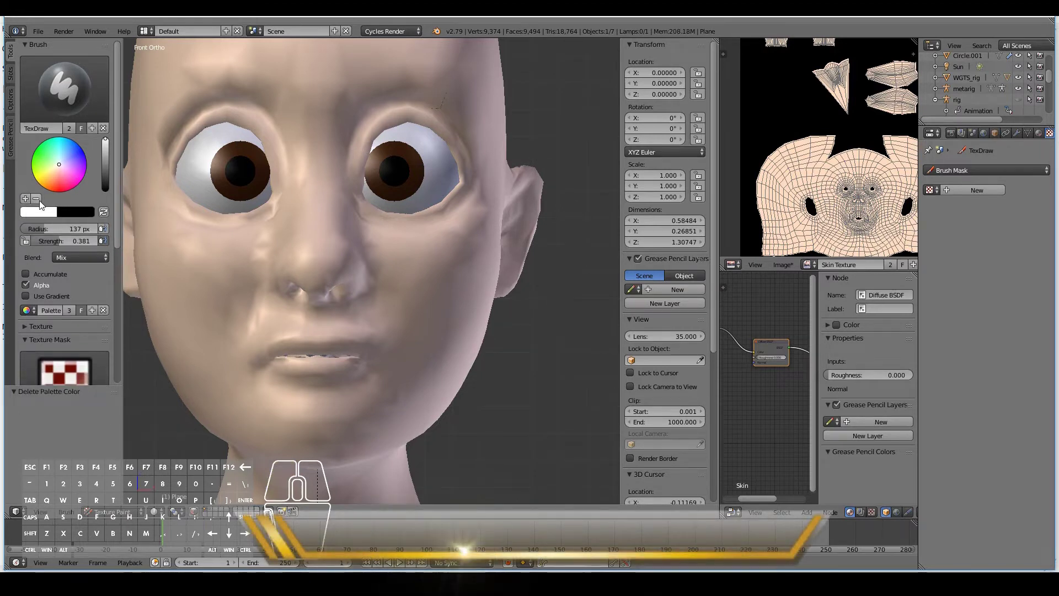
pyautogui.click(58, 177)
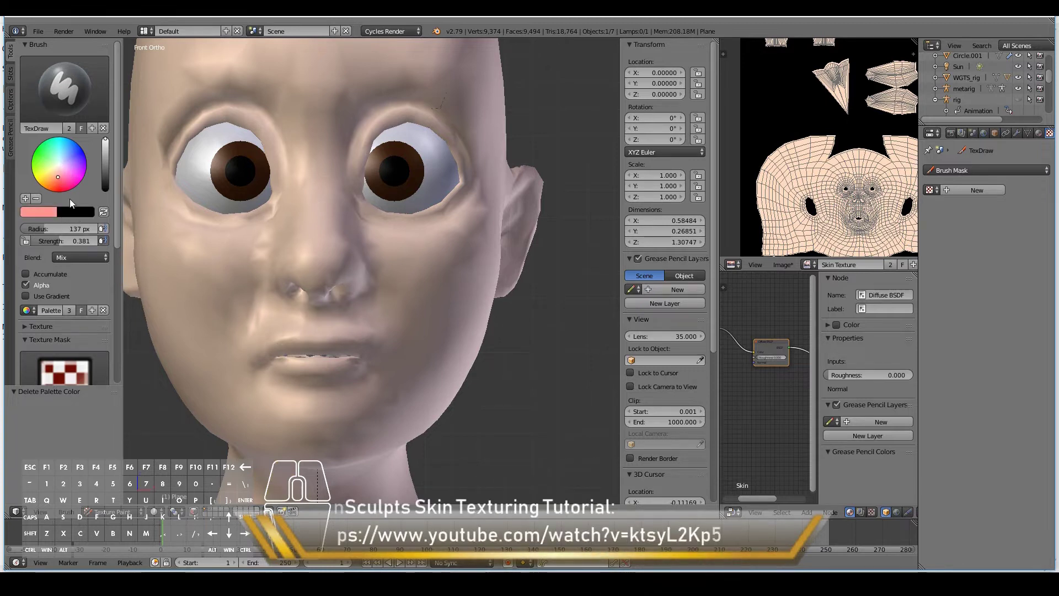
pyautogui.click(56, 179)
pyautogui.moveTo(55, 180)
pyautogui.mouseDown()
pyautogui.moveTo(58, 190)
pyautogui.moveTo(57, 179)
pyautogui.mouseUp()
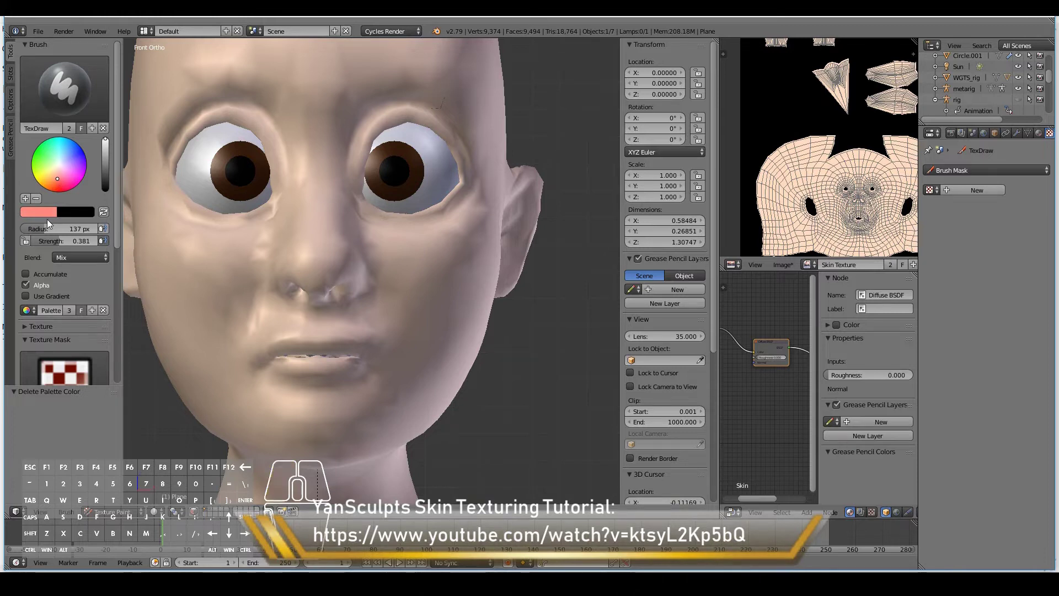
pyautogui.click(25, 198)
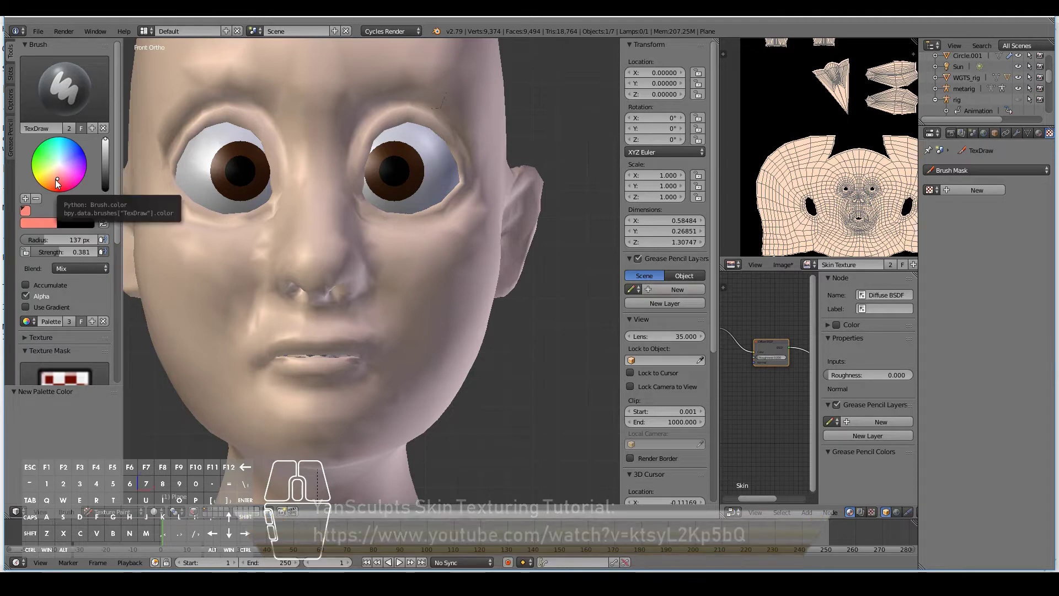
# Add a bright red swatch and a saturated blue swatch to the palette.
pyautogui.moveTo(55, 177); pyautogui.dragTo(61, 186)
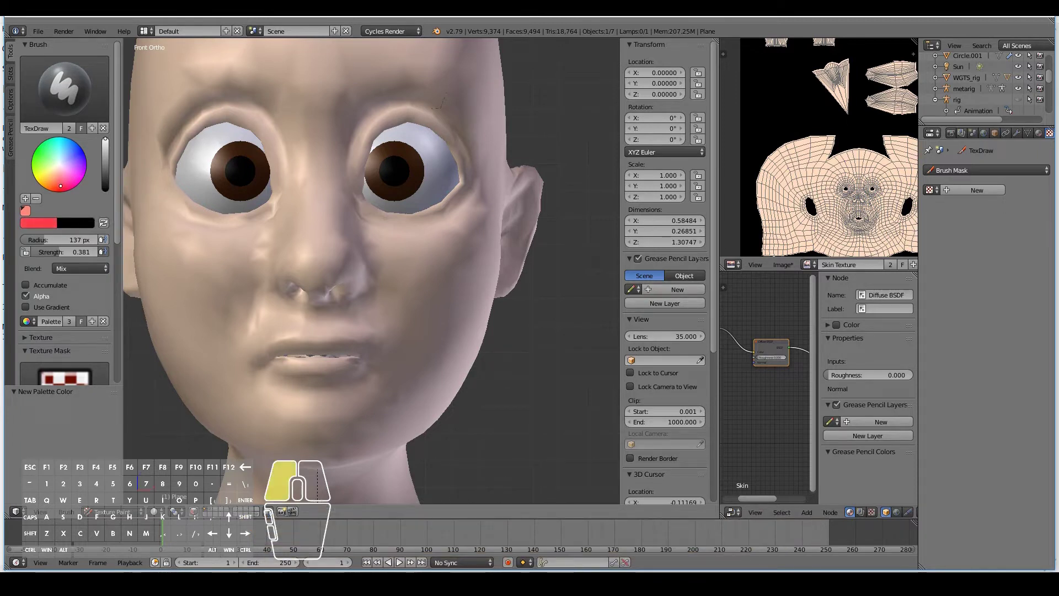
pyautogui.moveTo(59, 186); pyautogui.dragTo(60, 188)
pyautogui.click(25, 198)
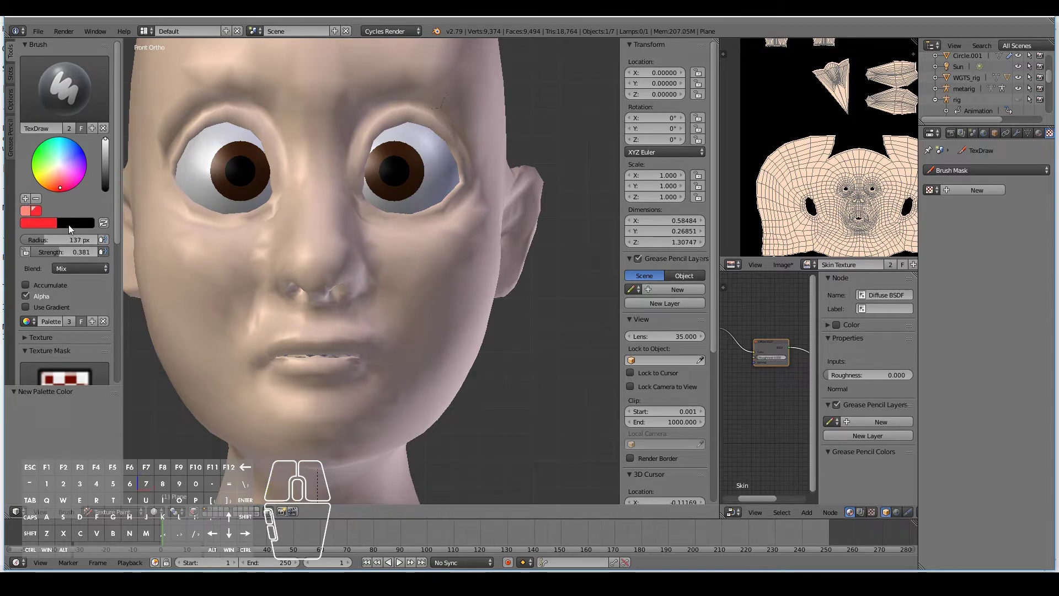
pyautogui.moveTo(64, 168); pyautogui.dragTo(75, 144)
pyautogui.click(25, 198)
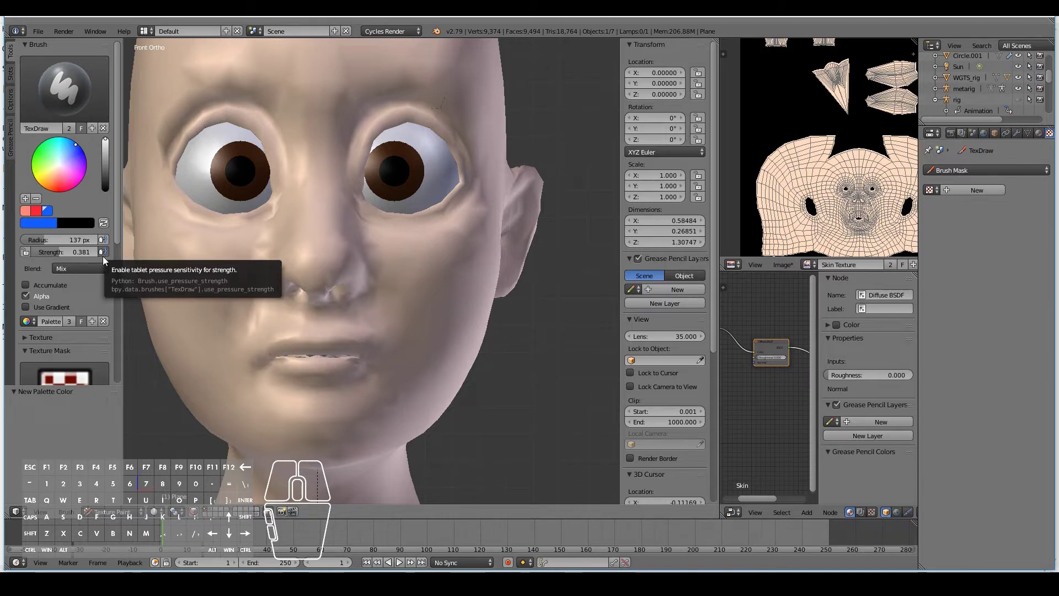
# Pick a light peach brush colour and add it as the fourth palette swatch.
pyautogui.click(57, 171)
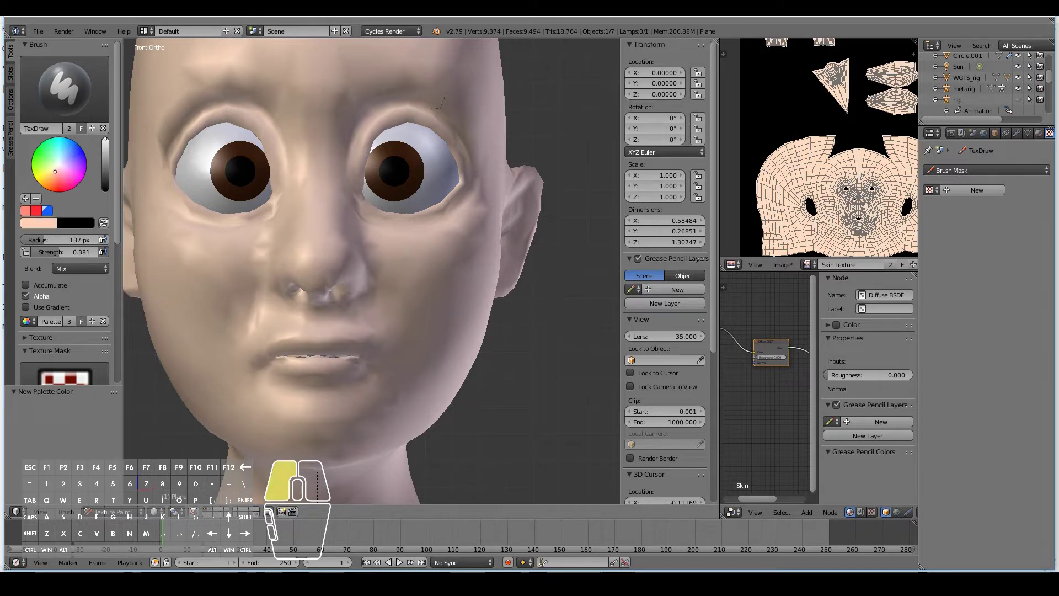
pyautogui.click(57, 172)
pyautogui.moveTo(57, 171); pyautogui.dragTo(55, 169)
pyautogui.click(25, 199)
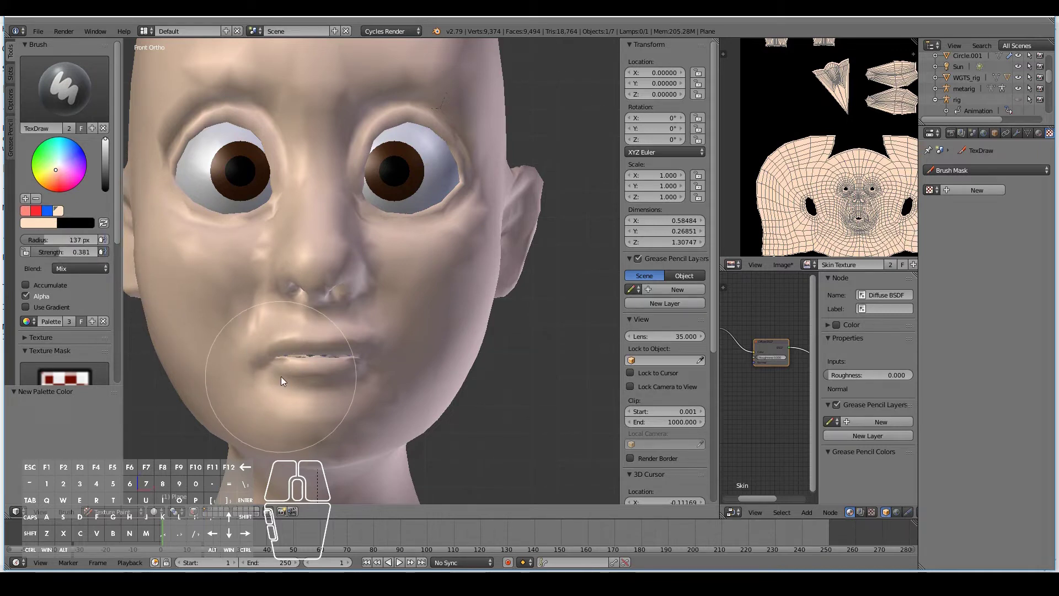
# Choose the salmon pink swatch, reduce the brush radius to 89 px, and paint around the character's left eye.
pyautogui.click(24, 210)
pyautogui.moveTo(359, 293); pyautogui.dragTo(399, 312, button='middle')
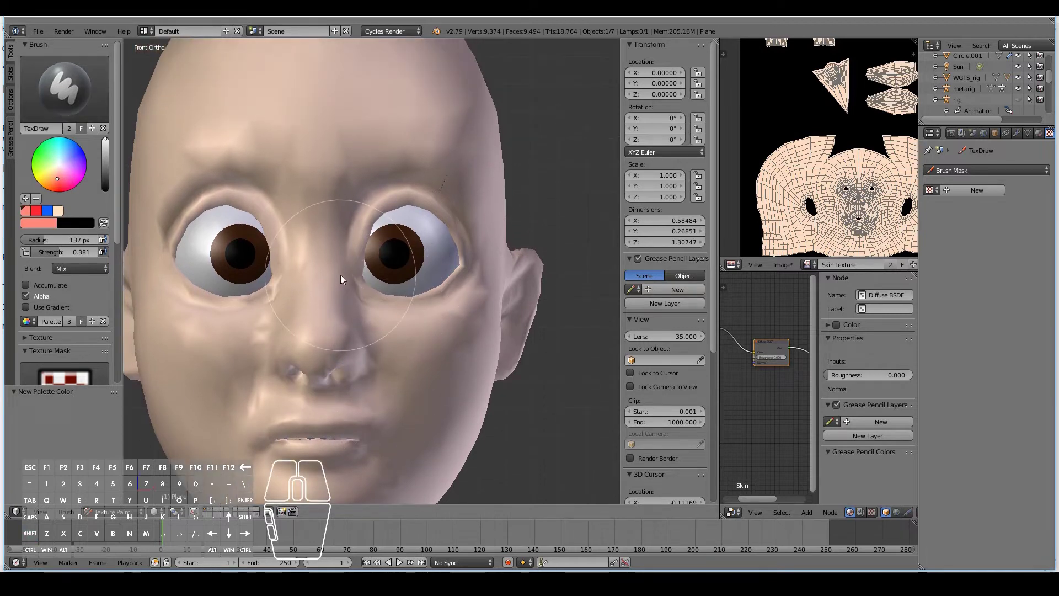
pyautogui.press('f')
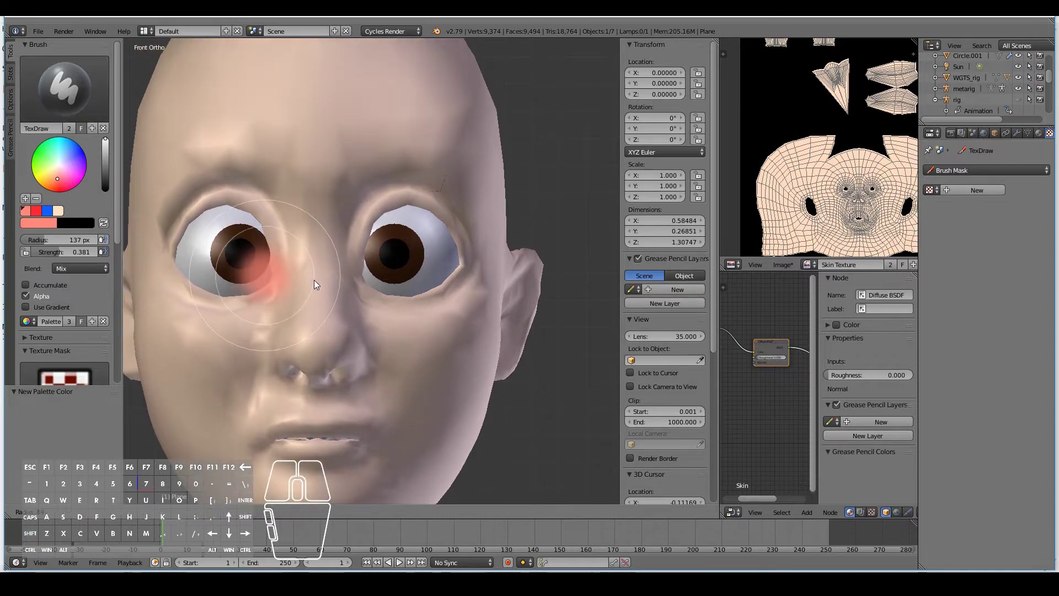
pyautogui.click(314, 283)
pyautogui.moveTo(356, 248)
pyautogui.mouseDown()
pyautogui.moveTo(379, 204)
pyautogui.moveTo(444, 211)
pyautogui.moveTo(366, 211)
pyautogui.moveTo(449, 209)
pyautogui.mouseUp()
pyautogui.moveTo(355, 233)
pyautogui.mouseDown()
pyautogui.moveTo(475, 233)
pyautogui.moveTo(367, 206)
pyautogui.moveTo(435, 279)
pyautogui.mouseUp()
# Shrink the brush further and undo a trial salmon pink stroke around the character's left eye.
pyautogui.press('f')
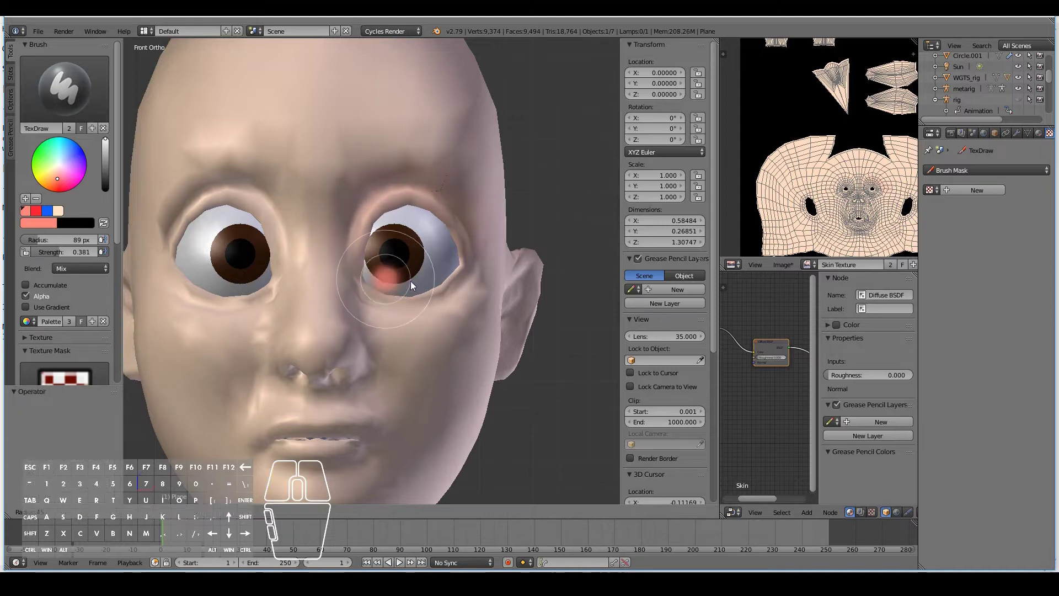
pyautogui.click(411, 280)
pyautogui.scroll(2, 410, 280)
pyautogui.moveTo(353, 250)
pyautogui.mouseDown()
pyautogui.moveTo(509, 224)
pyautogui.moveTo(489, 304)
pyautogui.mouseUp()
pyautogui.hotkey('ctrl', 'z')
# Enable X symmetry for painting and paint salmon pink along the lids around both eyes.
pyautogui.scroll(-2, 10, 80)
pyautogui.scroll(2, 10, 80)
pyautogui.scroll(-8, 31, 82)
pyautogui.click(44, 365)
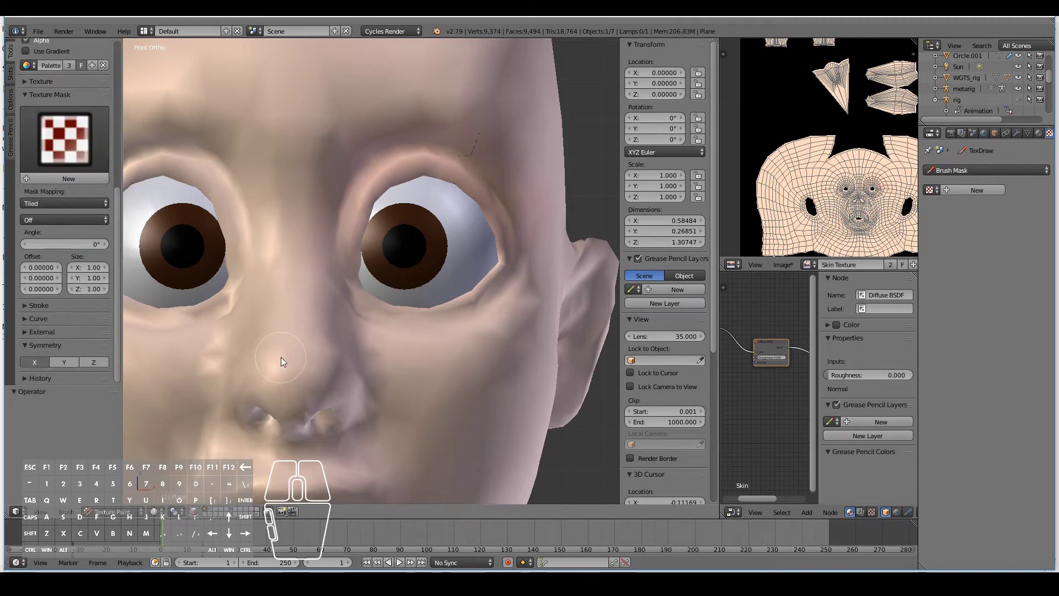
pyautogui.moveTo(351, 232)
pyautogui.mouseDown()
pyautogui.moveTo(347, 242)
pyautogui.moveTo(498, 205)
pyautogui.moveTo(446, 319)
pyautogui.mouseUp()
pyautogui.moveTo(492, 287); pyautogui.dragTo(482, 209)
pyautogui.scroll(-3, 479, 210)
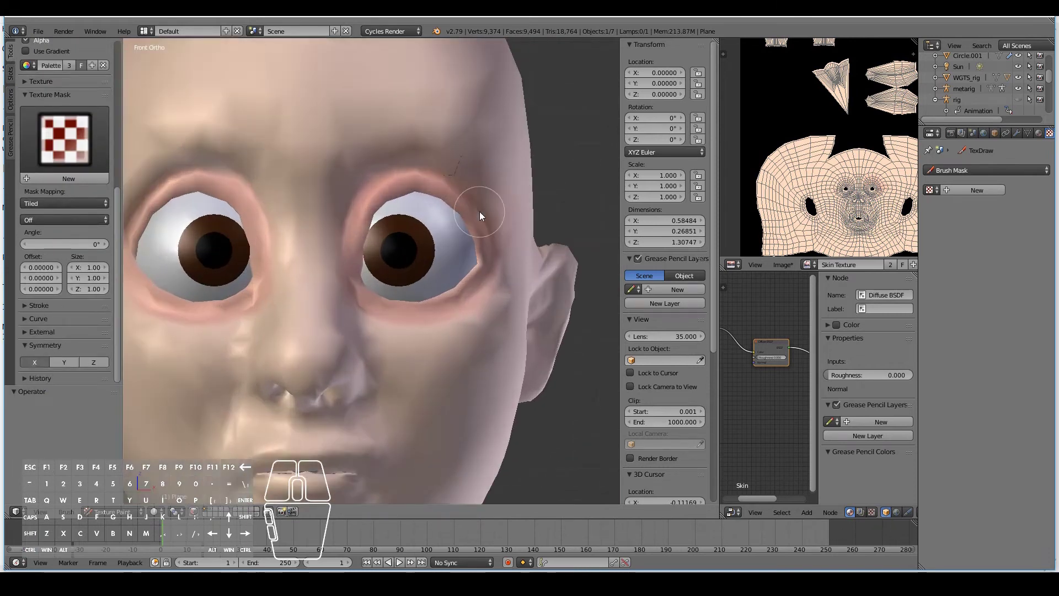
# Paint salmon pink over the tip and sides of the character's nose with the 46 px brush.
pyautogui.keyDown('shift'); pyautogui.scroll(-3, 479, 211); pyautogui.keyUp('shift')
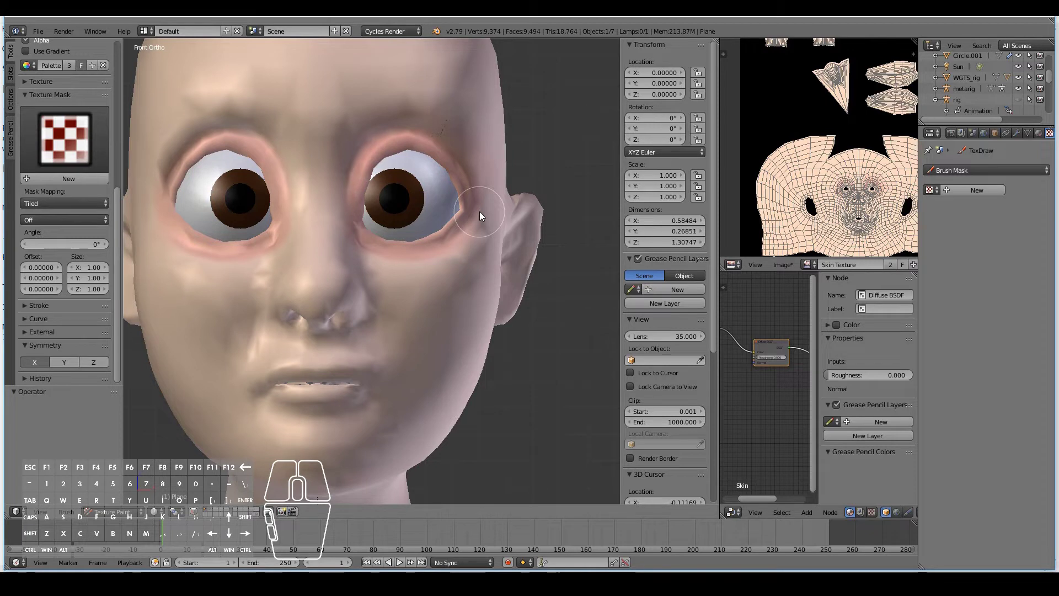
pyautogui.moveTo(282, 349)
pyautogui.mouseDown()
pyautogui.moveTo(325, 298)
pyautogui.moveTo(304, 292)
pyautogui.mouseUp()
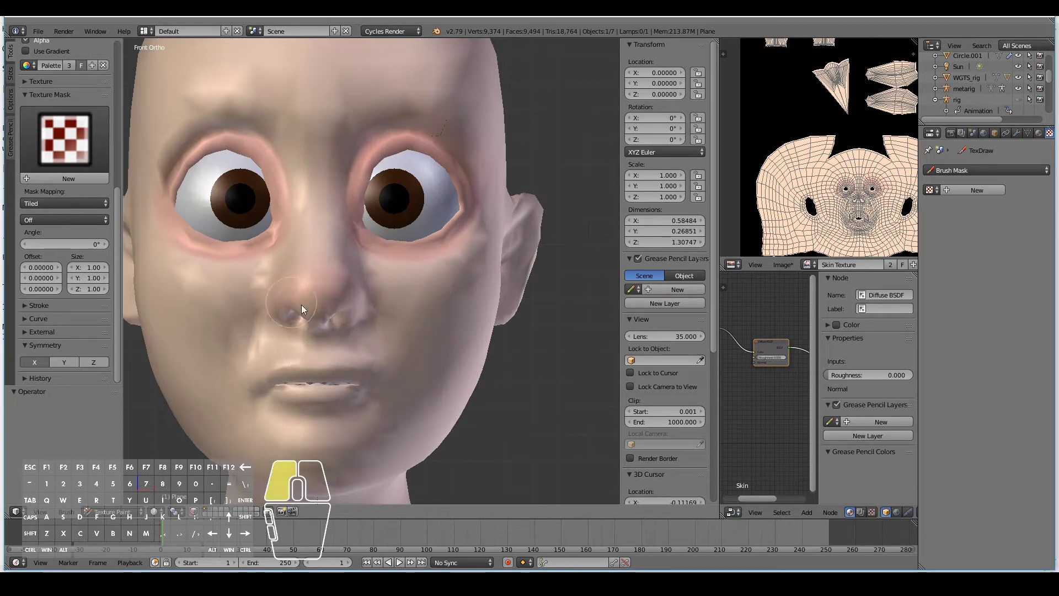
pyautogui.moveTo(433, 326); pyautogui.dragTo(416, 319)
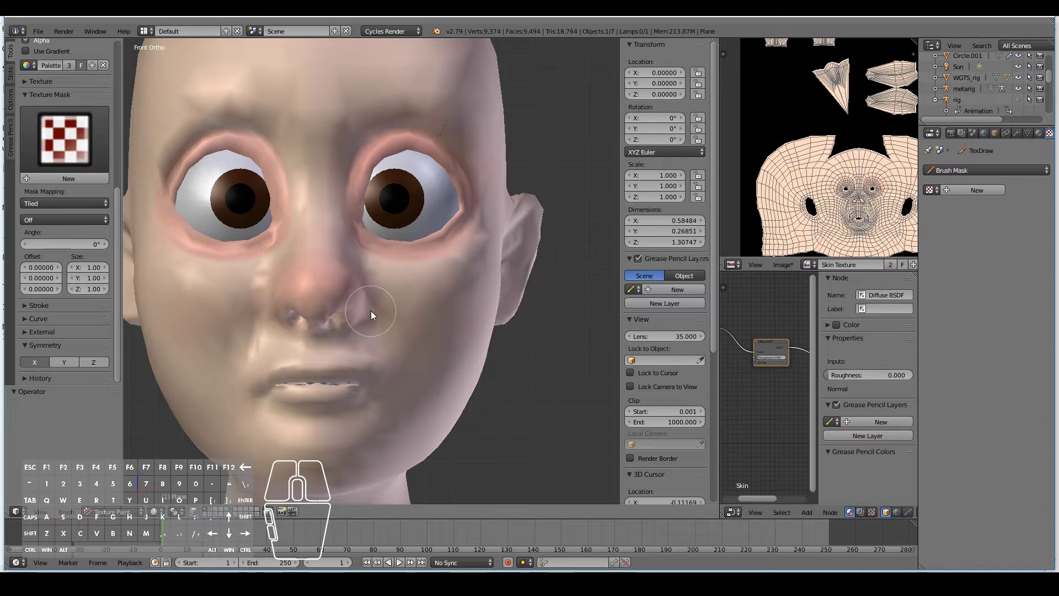
# Choose the red palette swatch and paint a soft blush on both of the character's cheeks.
pyautogui.scroll(8, 59, 111)
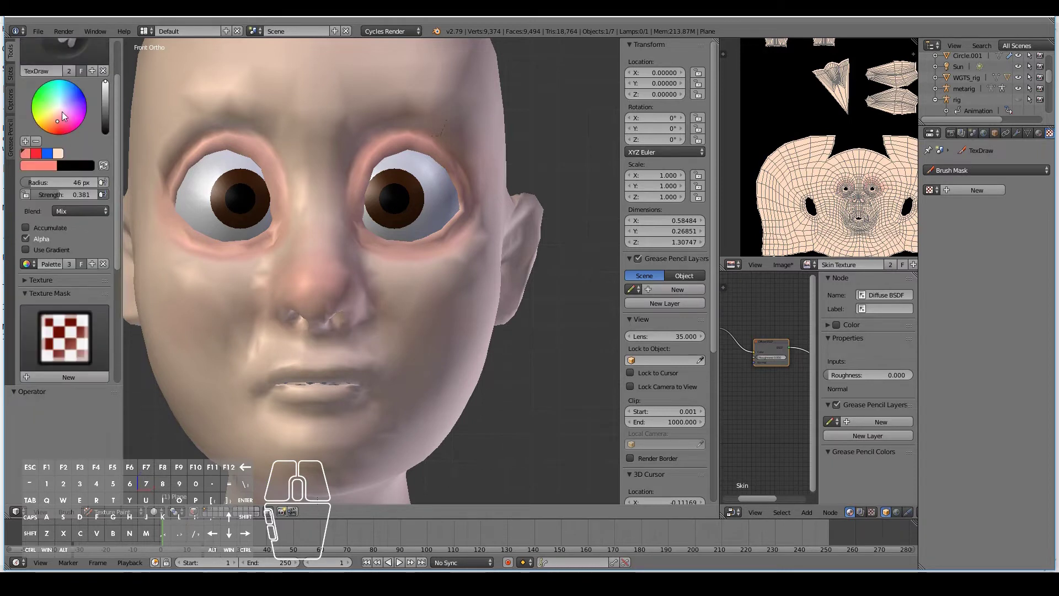
pyautogui.moveTo(443, 333); pyautogui.dragTo(443, 332)
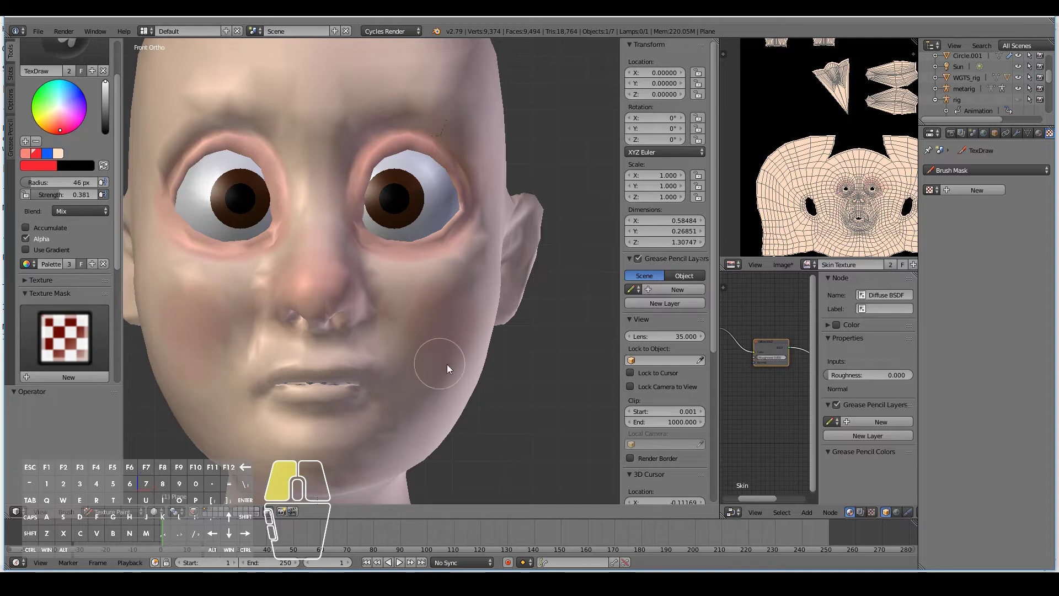
pyautogui.moveTo(452, 319)
pyautogui.mouseDown()
pyautogui.moveTo(420, 313)
pyautogui.moveTo(449, 309)
pyautogui.mouseUp()
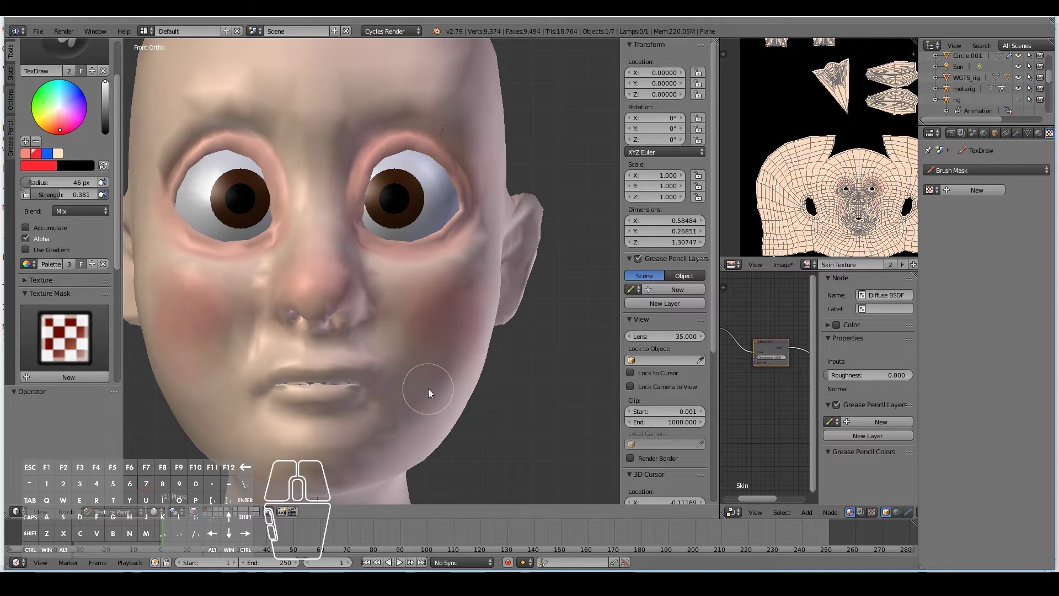
# Paint red over the outer ear and earlobe, working around the side of the character's head.
pyautogui.moveTo(428, 388); pyautogui.dragTo(300, 389, button='middle')
pyautogui.moveTo(390, 256); pyautogui.dragTo(416, 256)
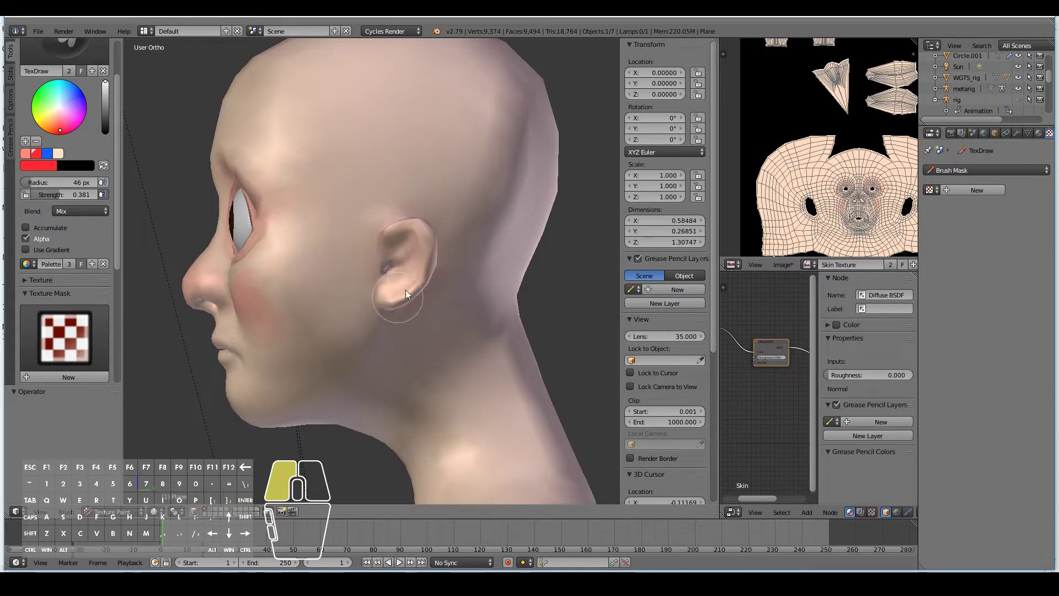
pyautogui.moveTo(406, 293); pyautogui.dragTo(399, 297)
pyautogui.moveTo(329, 306); pyautogui.dragTo(257, 293, button='middle')
pyautogui.moveTo(292, 246); pyautogui.dragTo(292, 246)
pyautogui.moveTo(304, 297); pyautogui.dragTo(304, 297)
pyautogui.moveTo(304, 297)
pyautogui.mouseDown(button='middle')
pyautogui.moveTo(299, 262)
pyautogui.moveTo(309, 255)
pyautogui.mouseUp(button='middle')
pyautogui.moveTo(309, 254)
pyautogui.mouseDown()
pyautogui.moveTo(293, 209)
pyautogui.moveTo(290, 305)
pyautogui.mouseUp()
pyautogui.moveTo(292, 308); pyautogui.dragTo(440, 324, button='middle')
# Add more red inside the ear and on the skin directly around it.
pyautogui.moveTo(439, 254); pyautogui.dragTo(438, 254)
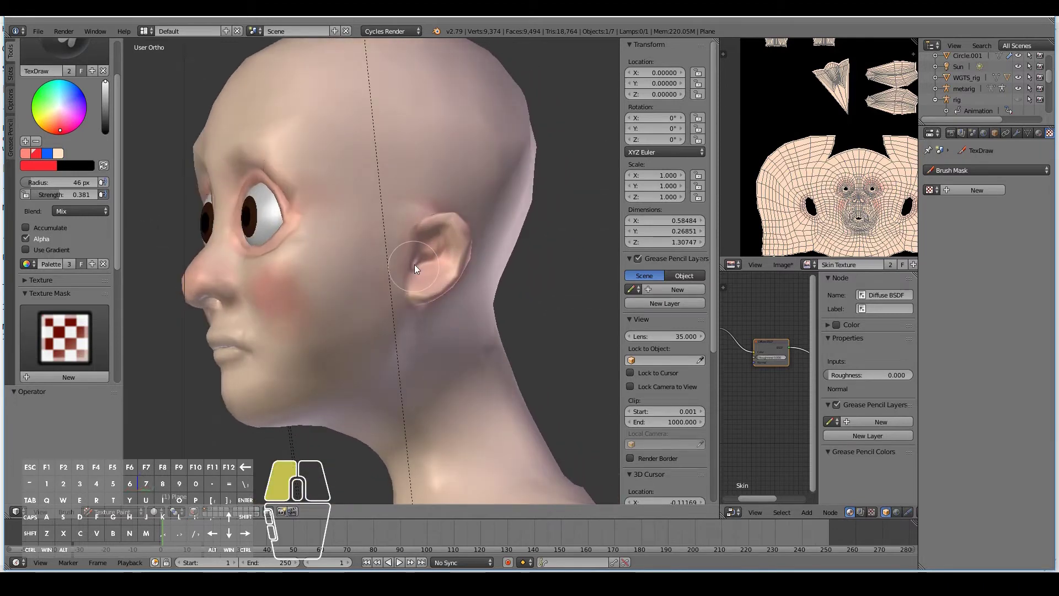
pyautogui.moveTo(409, 211); pyautogui.dragTo(412, 254)
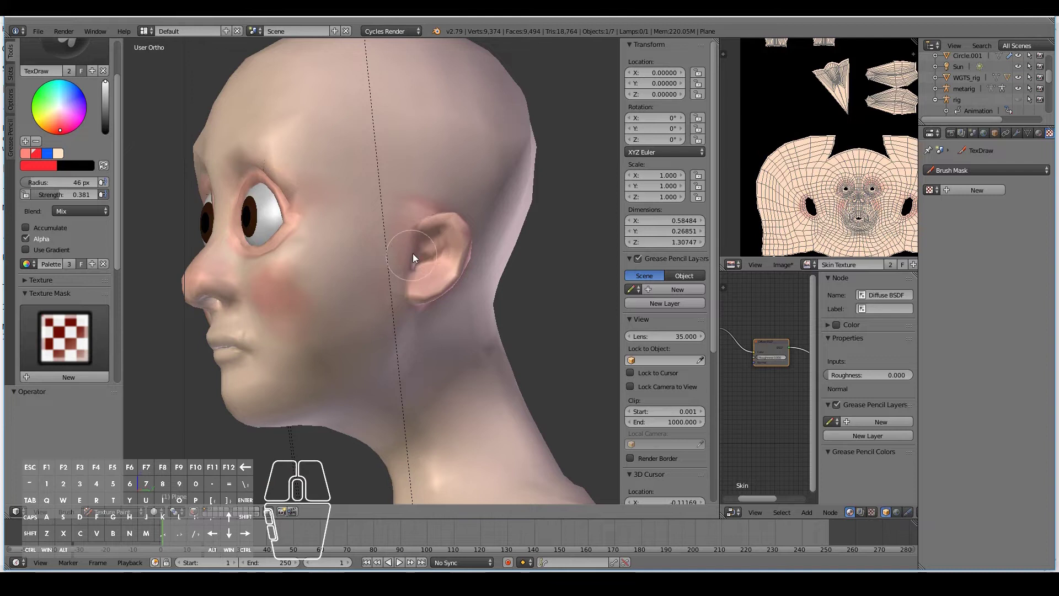
pyautogui.moveTo(413, 253); pyautogui.dragTo(435, 231, button='middle')
pyautogui.moveTo(436, 231); pyautogui.dragTo(435, 312)
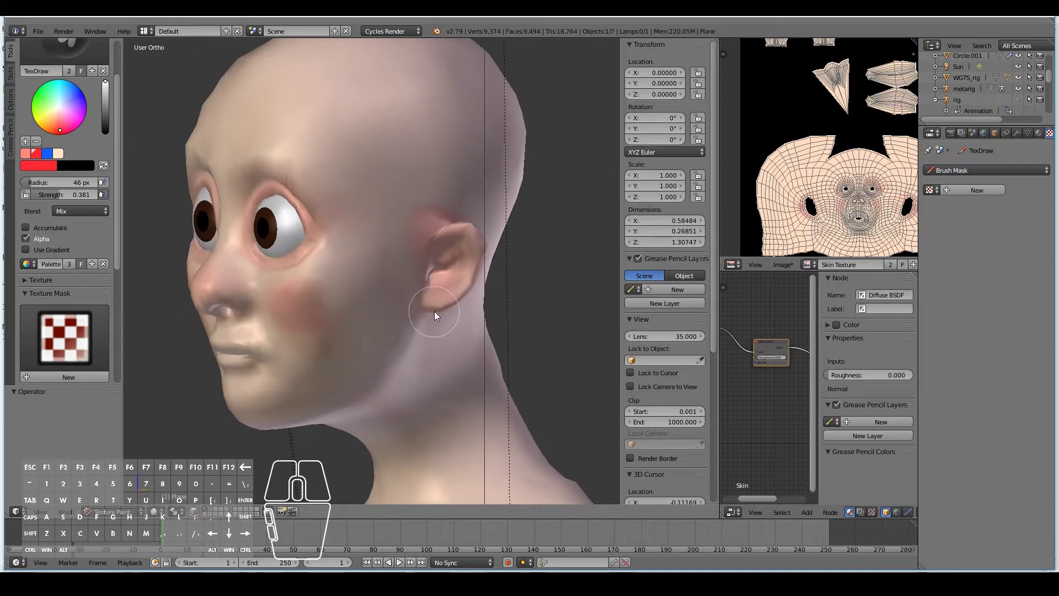
pyautogui.press('KP_1')
pyautogui.press('KP_3')
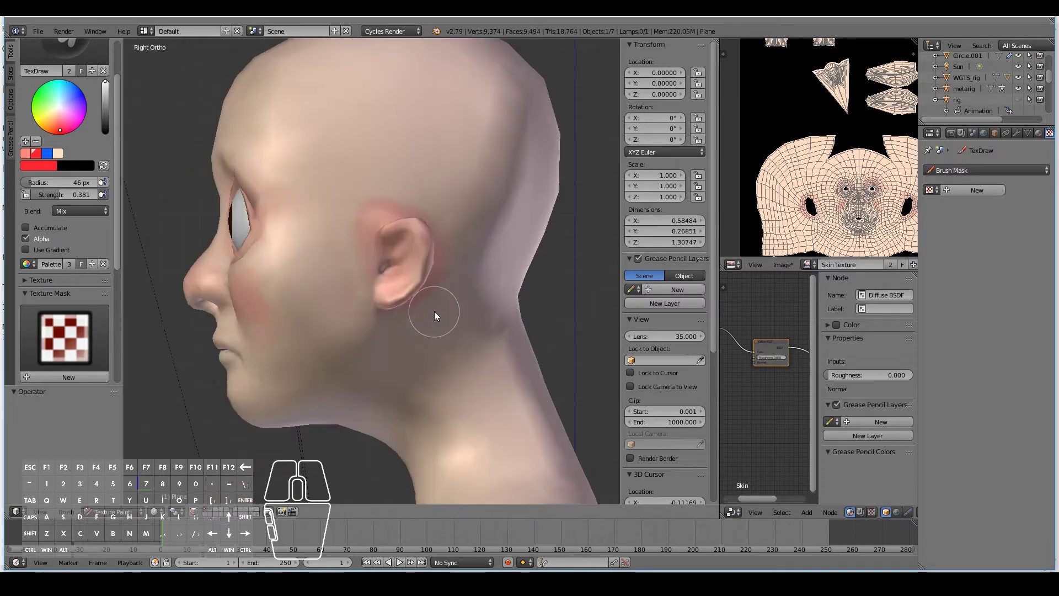
# Switch to the Soften brush and blend the edge of the red paint in front of the ear.
pyautogui.scroll(2, 49, 94)
pyautogui.click(55, 89)
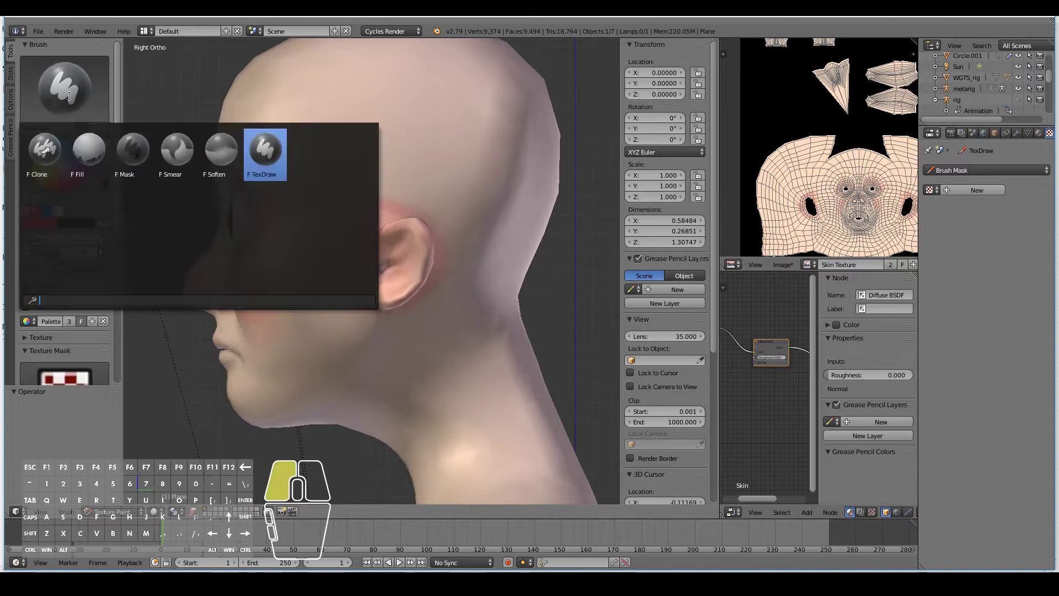
pyautogui.click(208, 164)
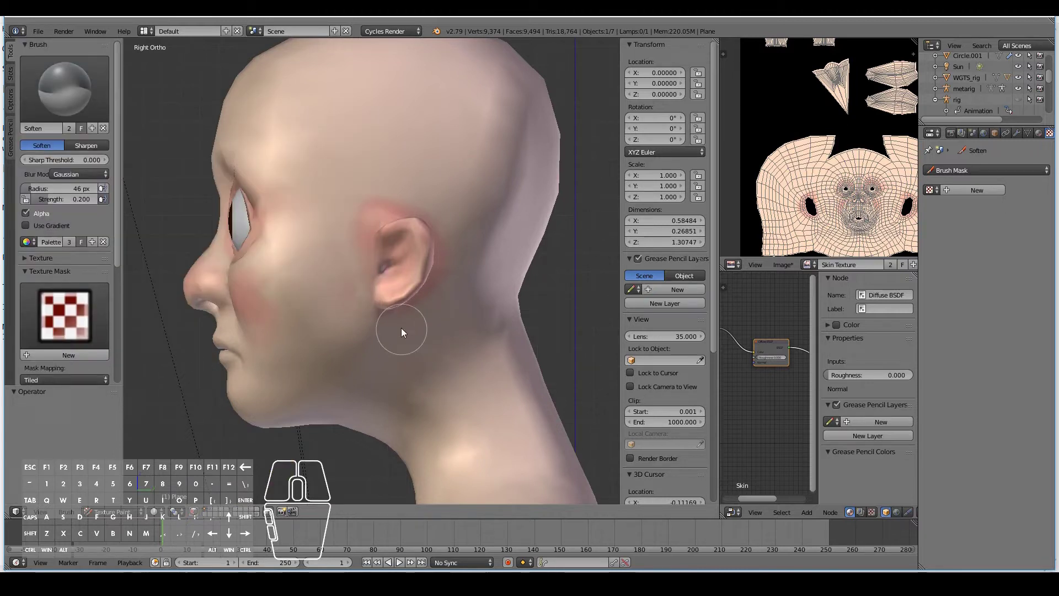
pyautogui.scroll(3, 401, 328)
pyautogui.moveTo(365, 217)
pyautogui.mouseDown()
pyautogui.moveTo(396, 164)
pyautogui.moveTo(350, 152)
pyautogui.moveTo(417, 177)
pyautogui.moveTo(383, 162)
pyautogui.moveTo(325, 174)
pyautogui.moveTo(358, 168)
pyautogui.moveTo(331, 228)
pyautogui.mouseUp()
# Return to the TexDraw brush with the light peach swatch and paint over the excess red around the ear.
pyautogui.click(65, 88)
pyautogui.click(78, 208)
pyautogui.moveTo(476, 176); pyautogui.dragTo(466, 342)
pyautogui.scroll(-4, 465, 342)
pyautogui.moveTo(470, 342)
pyautogui.mouseDown(button='middle')
pyautogui.moveTo(574, 336)
pyautogui.moveTo(565, 340)
pyautogui.mouseUp(button='middle')
pyautogui.scroll(4, 565, 340)
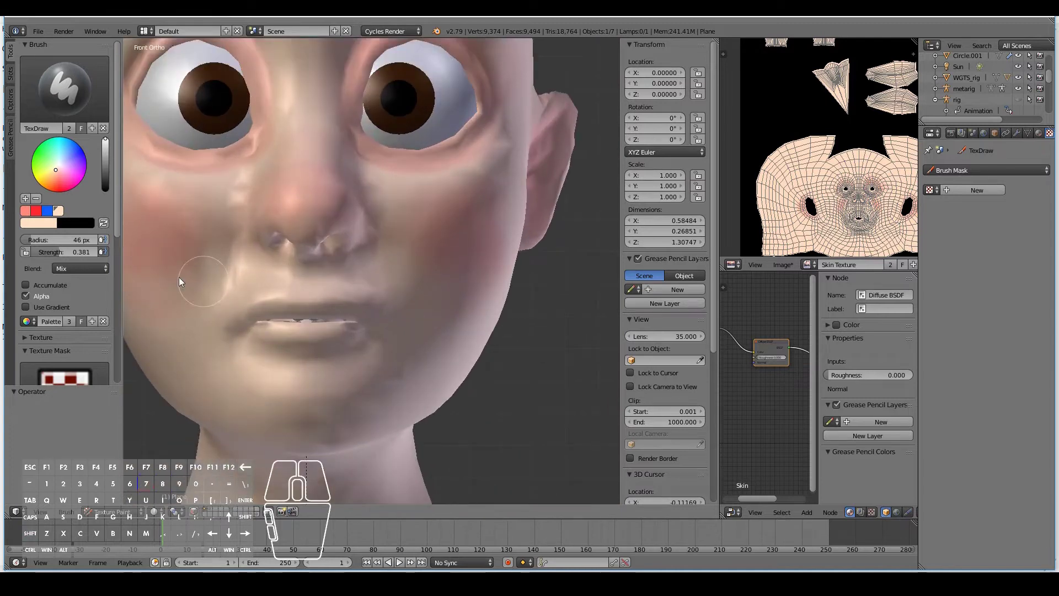
# Choose the red swatch and paint the character's lips from the front, including the corners of the mouth.
pyautogui.click(30, 208)
pyautogui.scroll(3, 355, 362)
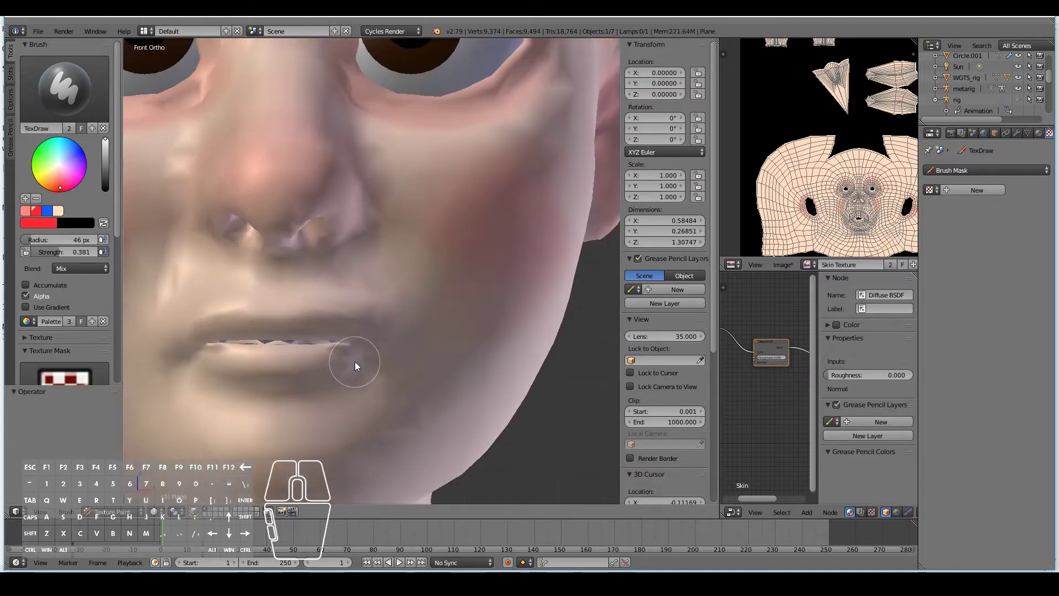
pyautogui.moveTo(248, 339)
pyautogui.mouseDown()
pyautogui.moveTo(296, 349)
pyautogui.moveTo(239, 337)
pyautogui.moveTo(253, 348)
pyautogui.moveTo(239, 368)
pyautogui.mouseUp()
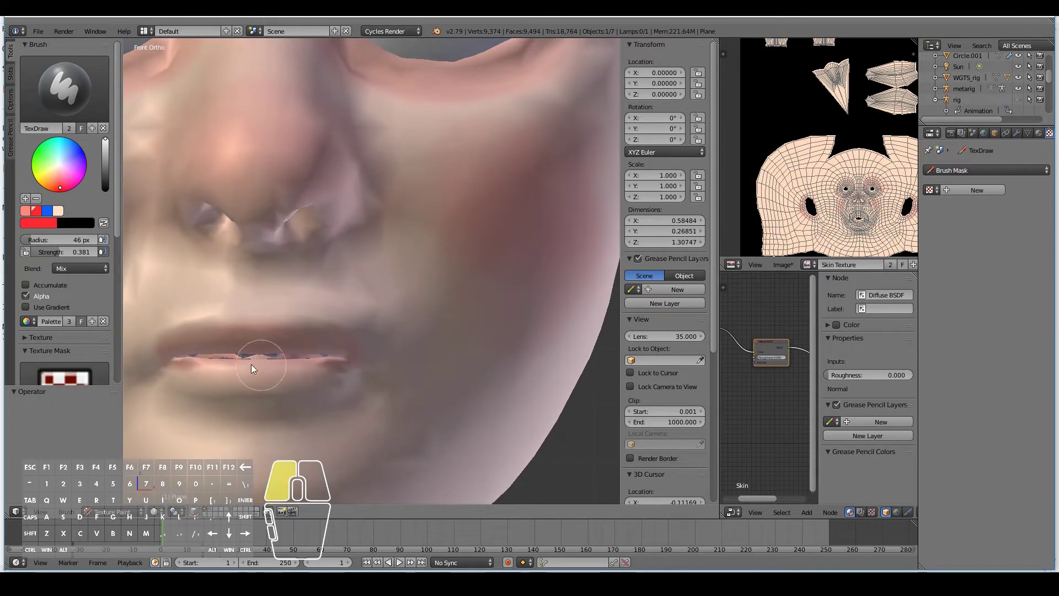
pyautogui.moveTo(326, 362); pyautogui.dragTo(353, 362)
pyautogui.moveTo(211, 366); pyautogui.dragTo(352, 363)
pyautogui.moveTo(209, 369); pyautogui.dragTo(196, 353)
pyautogui.moveTo(298, 346)
pyautogui.mouseDown()
pyautogui.moveTo(342, 346)
pyautogui.moveTo(353, 359)
pyautogui.mouseUp()
pyautogui.scroll(-4, 360, 371)
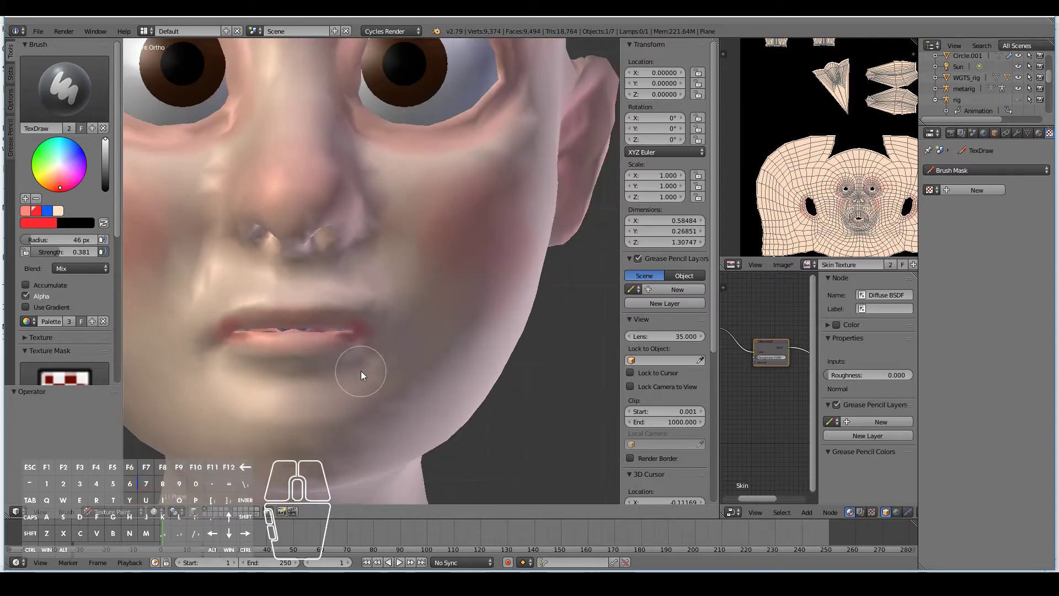
# Build up more red along the upper and lower lips from an angled close-up.
pyautogui.moveTo(341, 375)
pyautogui.mouseDown(button='middle')
pyautogui.moveTo(191, 386)
pyautogui.moveTo(320, 377)
pyautogui.mouseUp(button='middle')
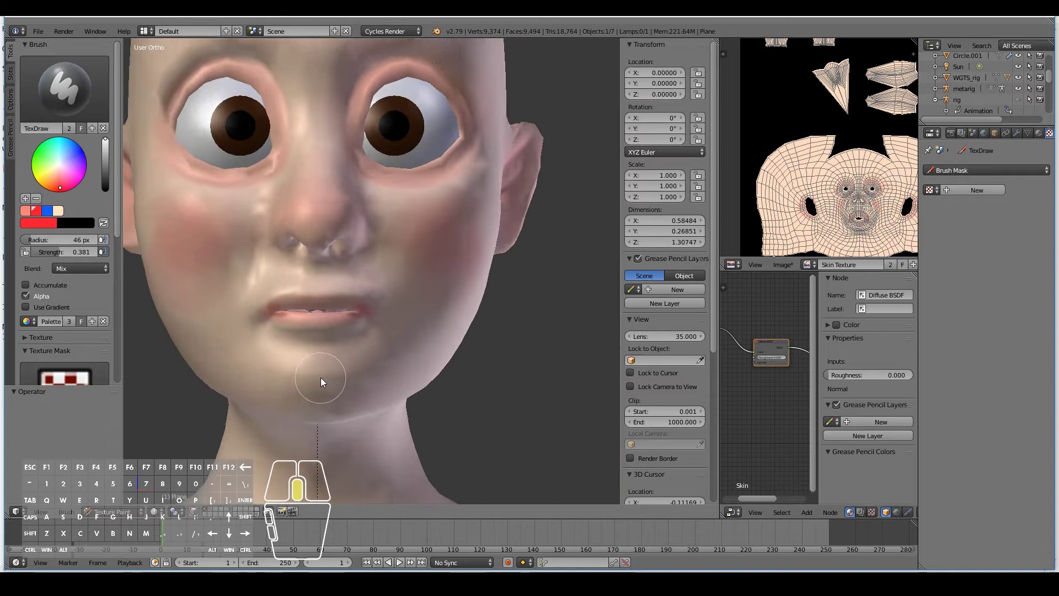
pyautogui.scroll(6, 323, 376)
pyautogui.moveTo(259, 389); pyautogui.dragTo(284, 386)
pyautogui.moveTo(356, 374); pyautogui.dragTo(362, 370)
pyautogui.moveTo(229, 389); pyautogui.dragTo(213, 382)
pyautogui.moveTo(210, 349); pyautogui.dragTo(258, 346)
pyautogui.moveTo(171, 349)
pyautogui.mouseDown()
pyautogui.moveTo(158, 343)
pyautogui.moveTo(320, 346)
pyautogui.mouseUp()
pyautogui.scroll(-6, 370, 356)
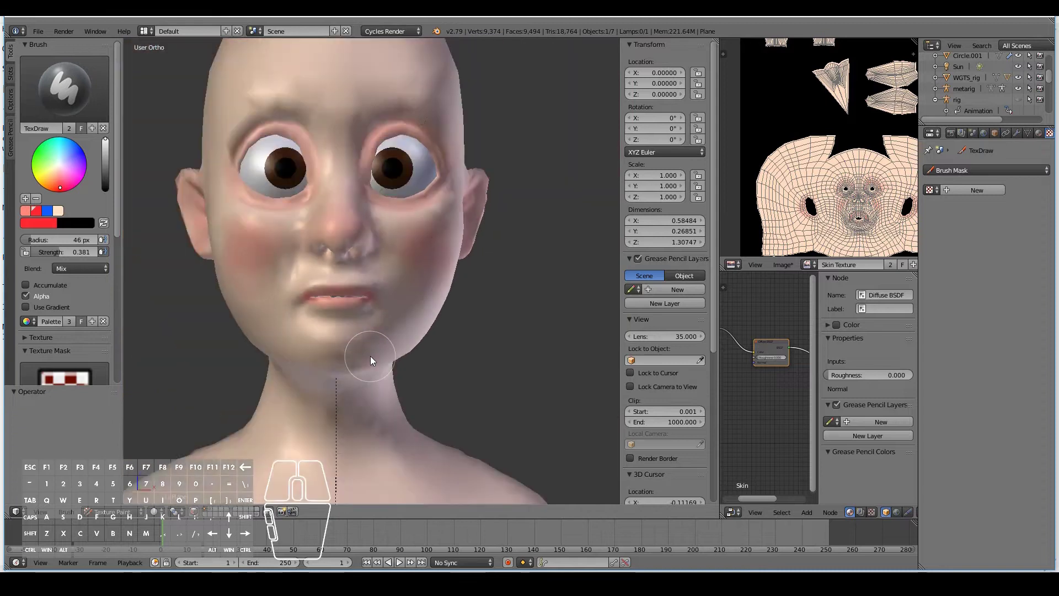
# Paint red over the knuckle area of the character's closed hands.
pyautogui.press('KP_1')
pyautogui.press('KP_3')
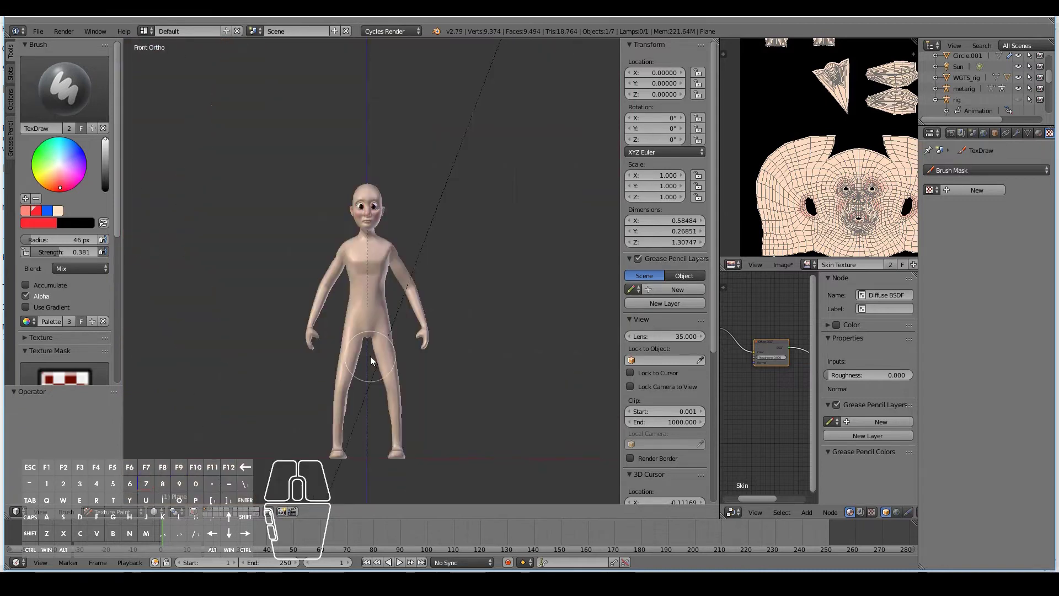
pyautogui.keyDown('shift'); pyautogui.scroll(-6, 370, 356); pyautogui.keyUp('shift')
pyautogui.scroll(4, 389, 364)
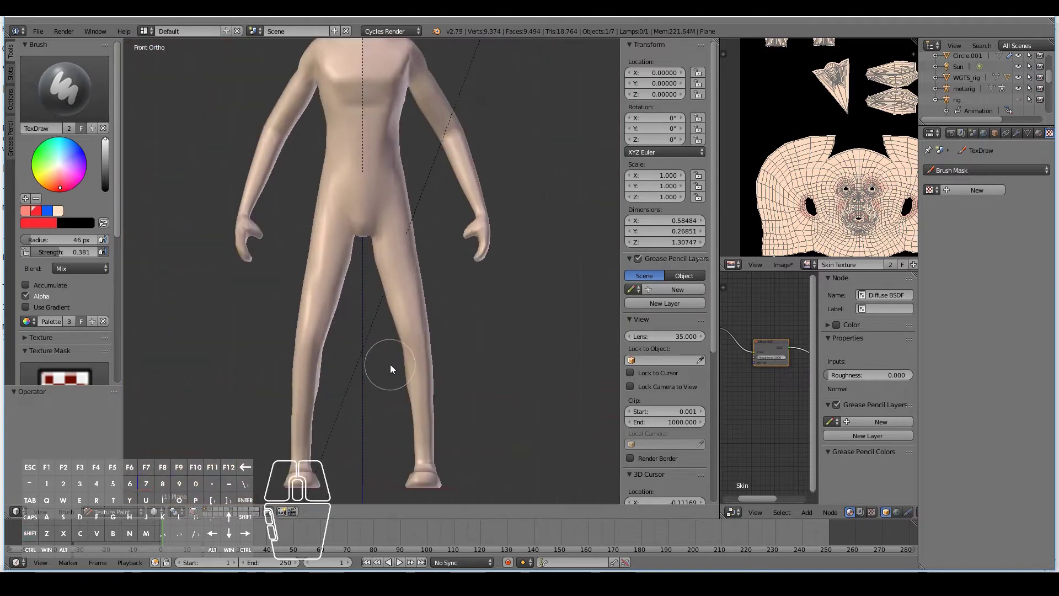
pyautogui.keyDown('shift'); pyautogui.scroll(-6, 392, 364); pyautogui.keyUp('shift')
pyautogui.moveTo(392, 365)
pyautogui.mouseDown(button='middle')
pyautogui.moveTo(428, 369)
pyautogui.moveTo(349, 383)
pyautogui.moveTo(428, 404)
pyautogui.moveTo(399, 366)
pyautogui.moveTo(374, 362)
pyautogui.mouseUp(button='middle')
pyautogui.keyDown('shift'); pyautogui.scroll(3, 436, 401); pyautogui.keyUp('shift')
pyautogui.scroll(6, 374, 362)
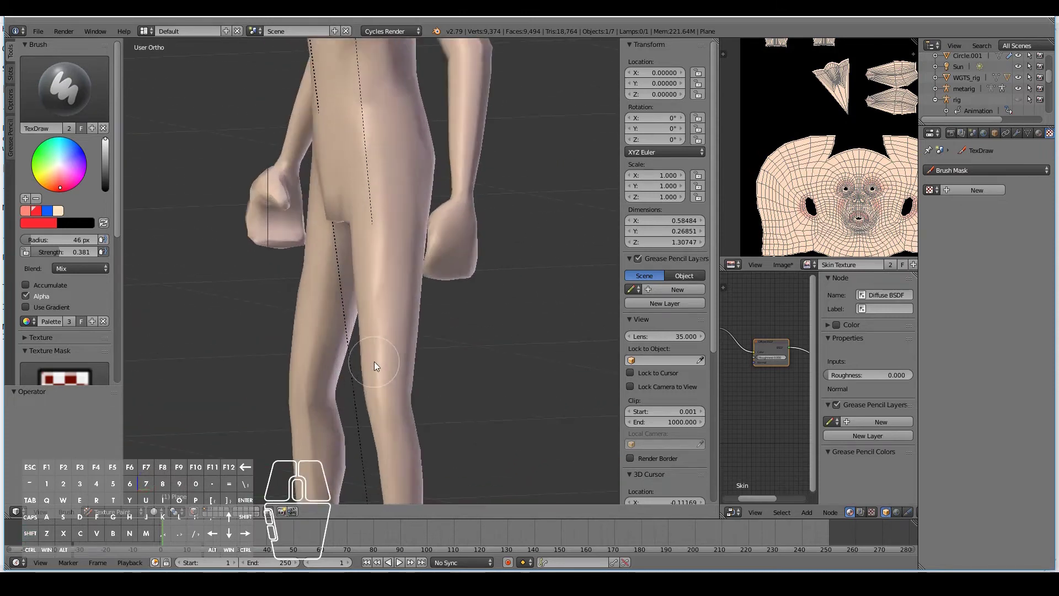
pyautogui.moveTo(505, 308); pyautogui.dragTo(515, 292, button='middle')
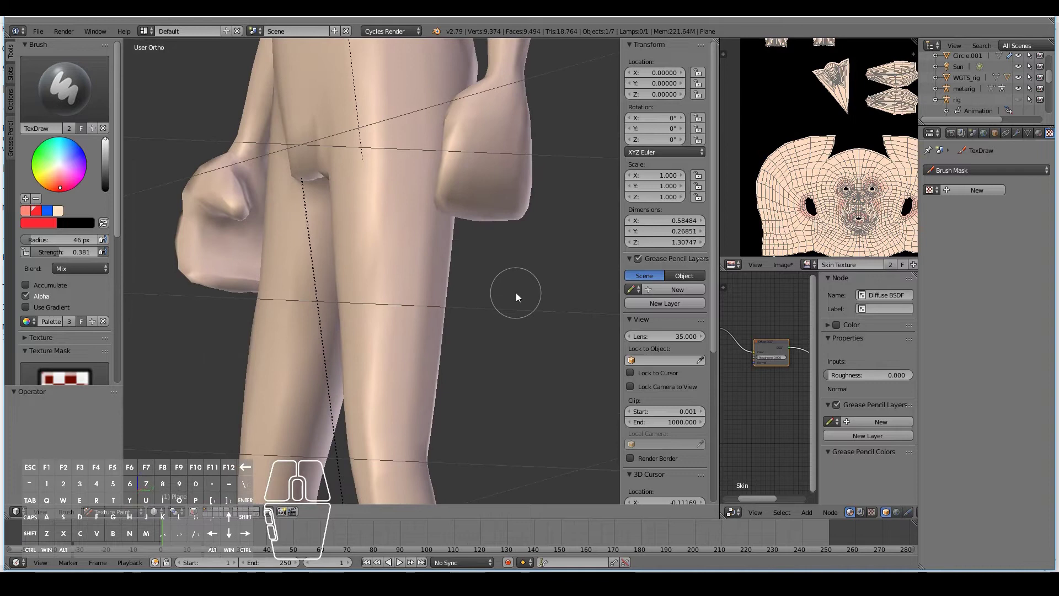
pyautogui.moveTo(460, 208)
pyautogui.mouseDown()
pyautogui.moveTo(507, 214)
pyautogui.moveTo(492, 211)
pyautogui.mouseUp()
pyautogui.moveTo(451, 202)
pyautogui.mouseDown(button='middle')
pyautogui.moveTo(563, 263)
pyautogui.moveTo(530, 250)
pyautogui.mouseUp(button='middle')
pyautogui.click(529, 240)
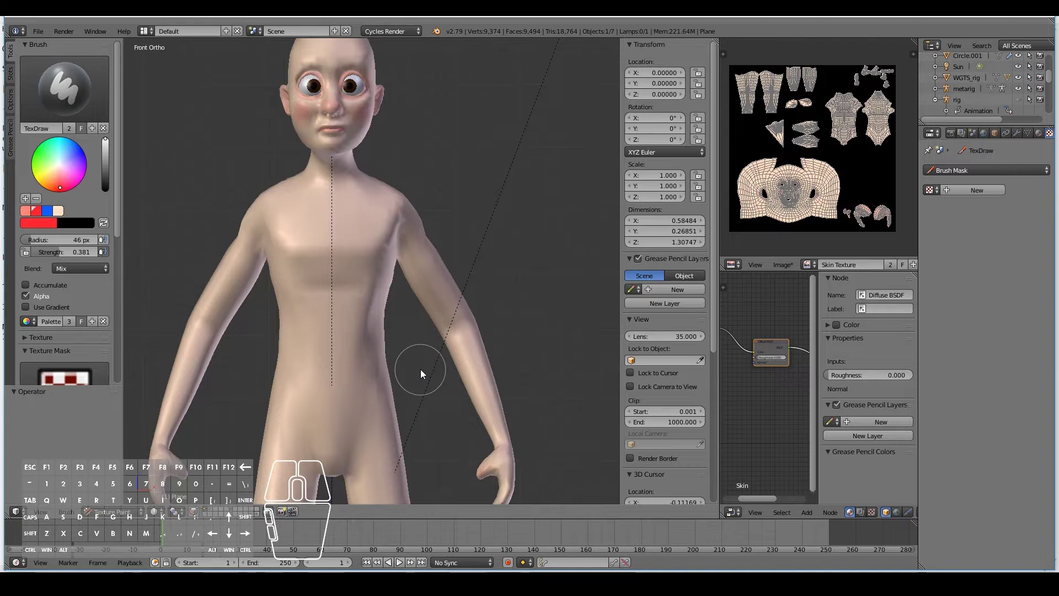
# Examine the painted skin over the whole body and on the face.
pyautogui.scroll(-4, 420, 369)
pyautogui.keyDown('shift'); pyautogui.scroll(-4, 421, 370); pyautogui.keyUp('shift')
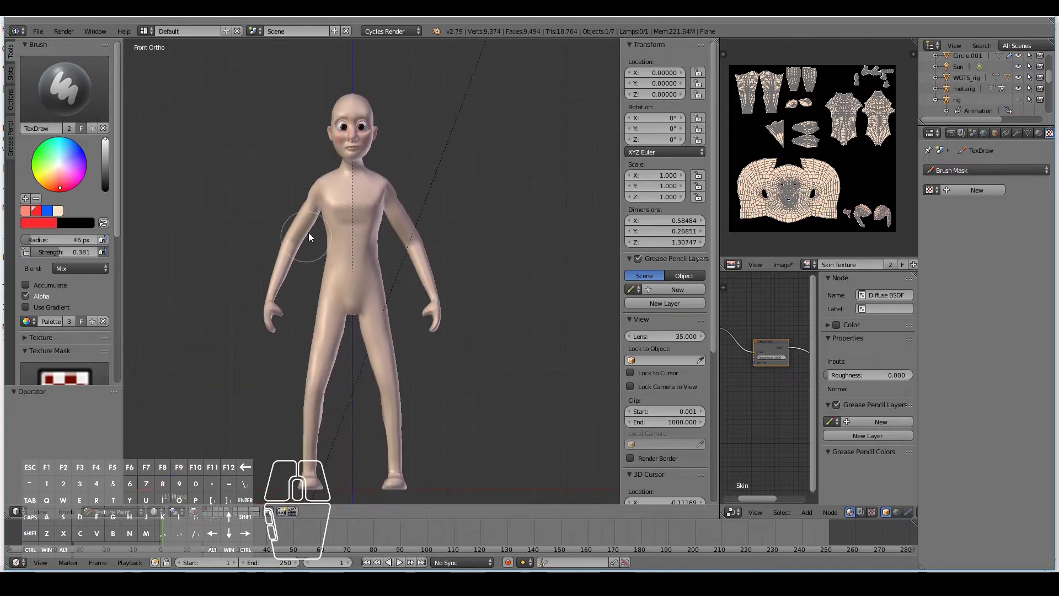
pyautogui.scroll(4, 326, 263)
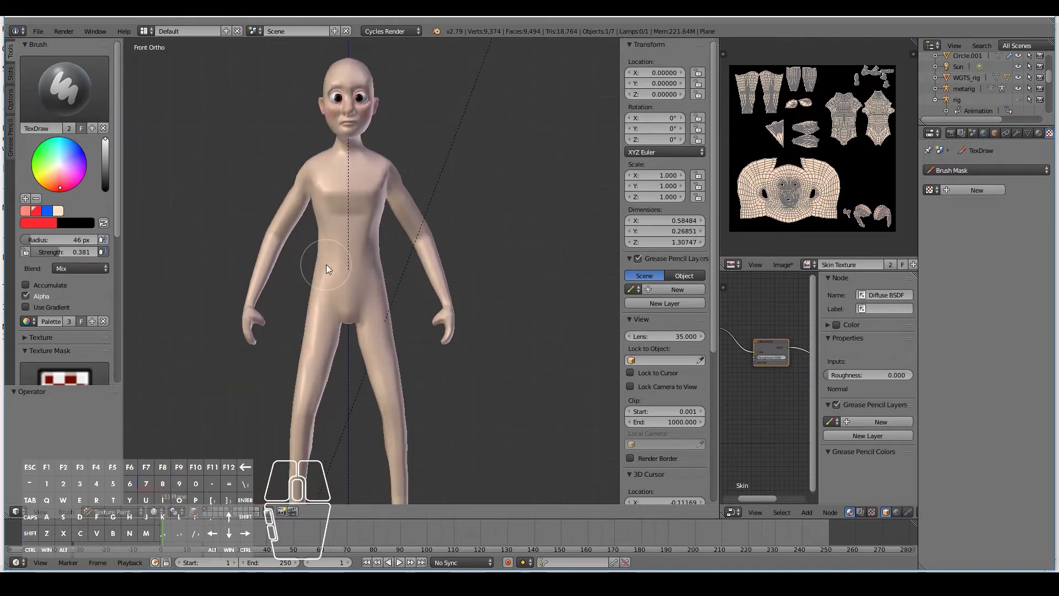
pyautogui.keyDown('shift'); pyautogui.scroll(6, 282, 342); pyautogui.keyUp('shift')
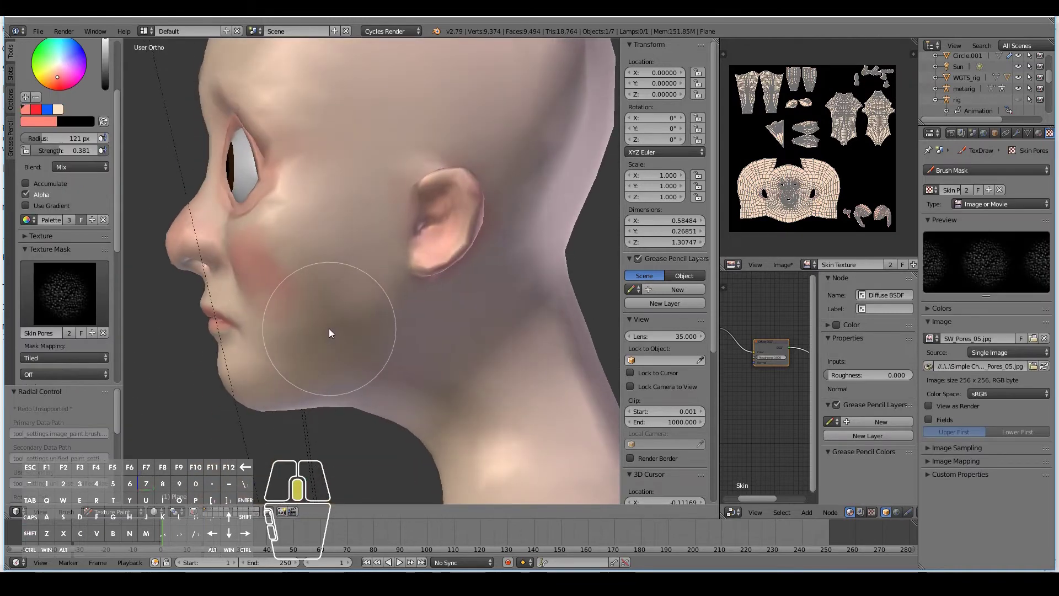
pyautogui.moveTo(329, 329); pyautogui.dragTo(439, 336, button='middle')
pyautogui.press('KP_1')
pyautogui.keyDown('shift'); pyautogui.scroll(4, 438, 336); pyautogui.keyUp('shift')
pyautogui.scroll(-4, 439, 336)
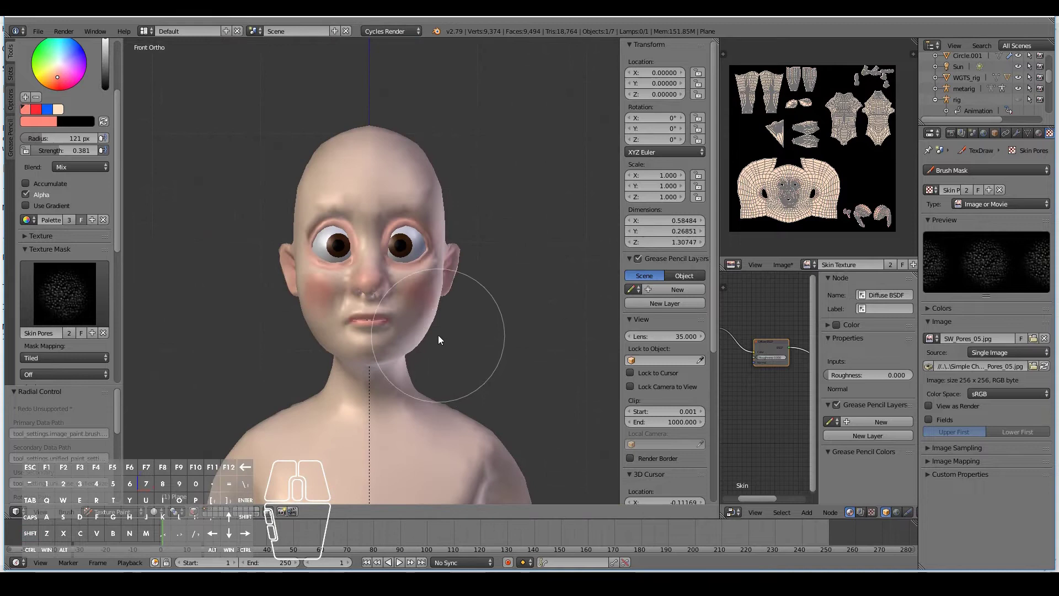
pyautogui.press('KP_3')
pyautogui.press('KP_1')
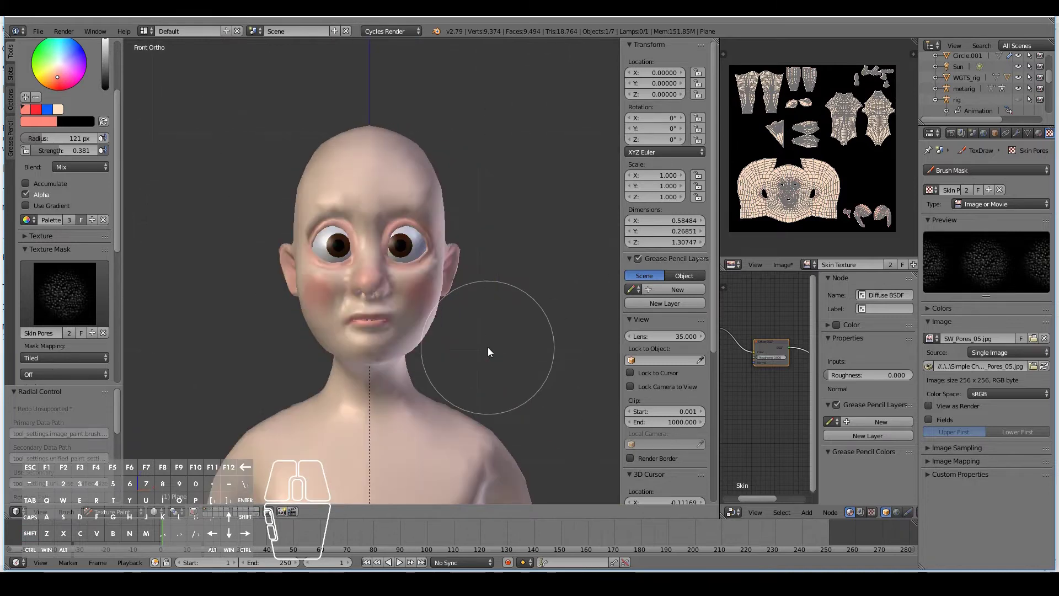
pyautogui.scroll(3, 488, 346)
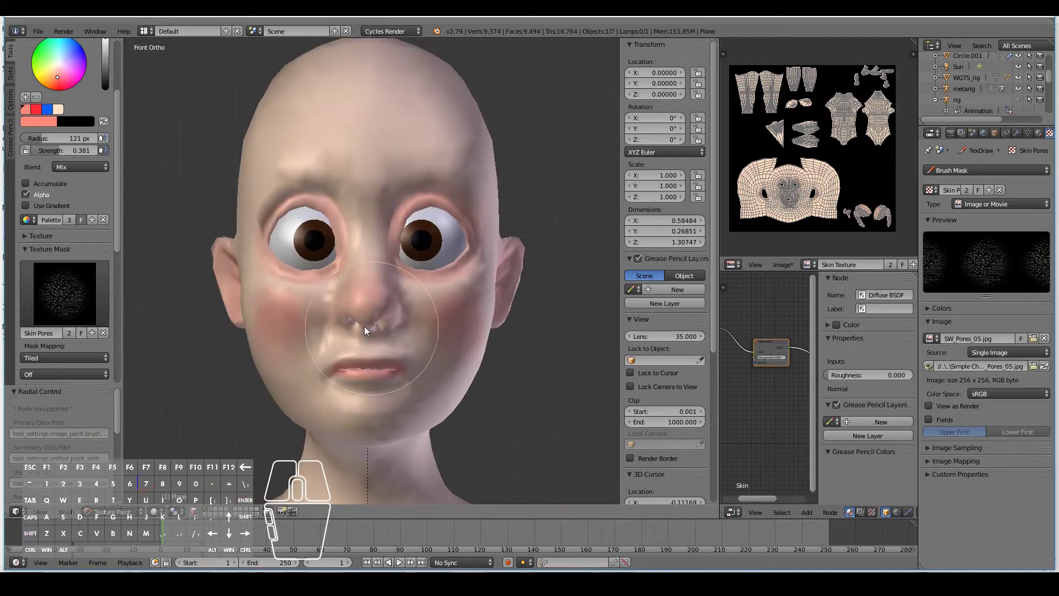
pyautogui.scroll(2, 112, 174)
pyautogui.scroll(3, 105, 176)
pyautogui.scroll(-3, 84, 200)
pyautogui.scroll(3, 77, 167)
pyautogui.scroll(1, 82, 162)
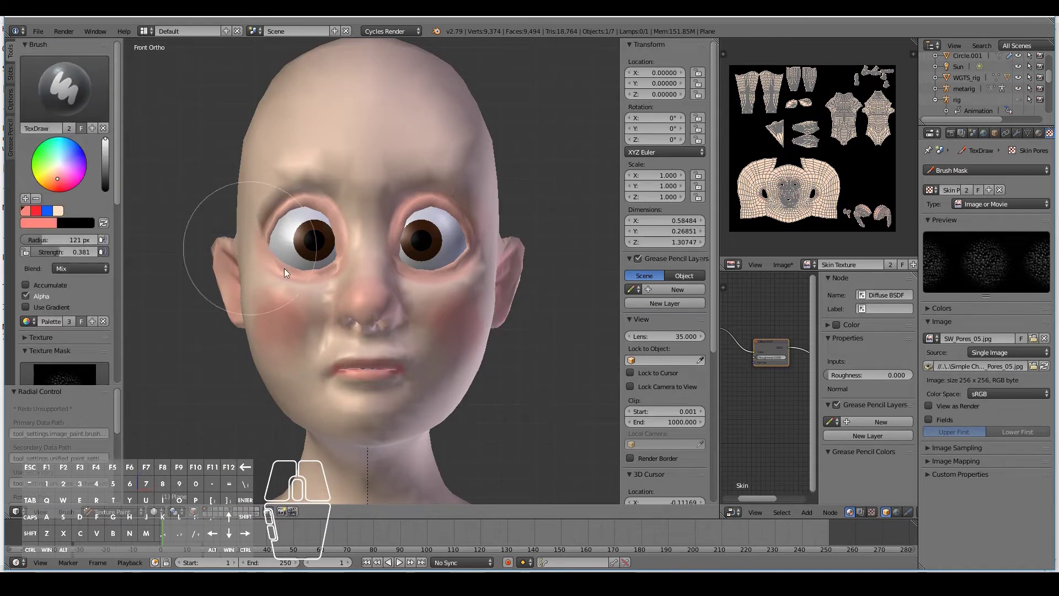
pyautogui.scroll(1, 363, 312)
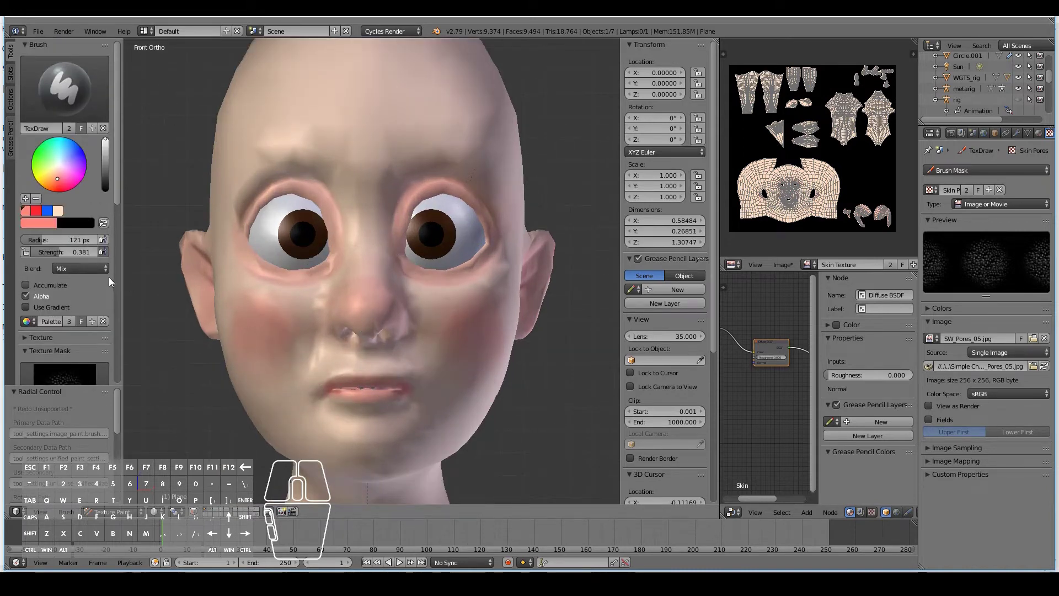
# Browse the textures available for the brush's texture mask and keep Skin Pores.
pyautogui.scroll(-5, 61, 196)
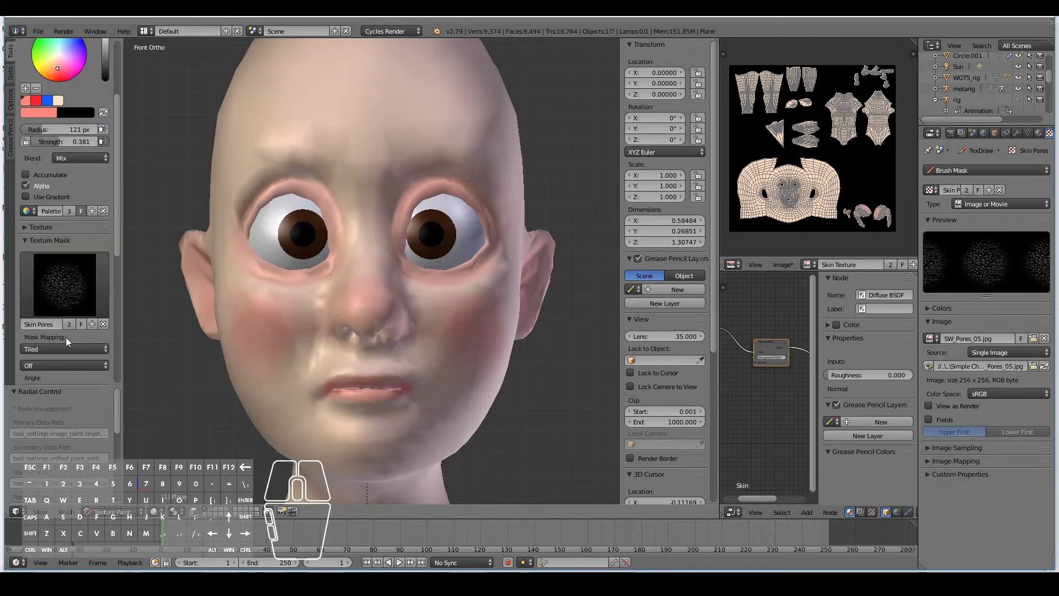
pyautogui.click(71, 268)
pyautogui.click(74, 298)
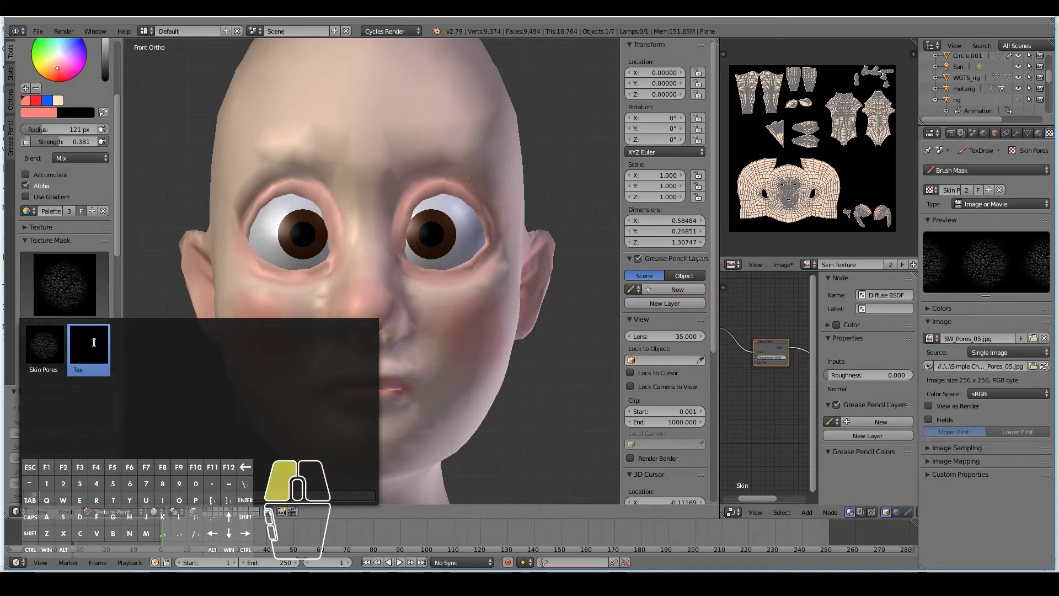
pyautogui.click(89, 347)
pyautogui.click(65, 308)
pyautogui.click(97, 347)
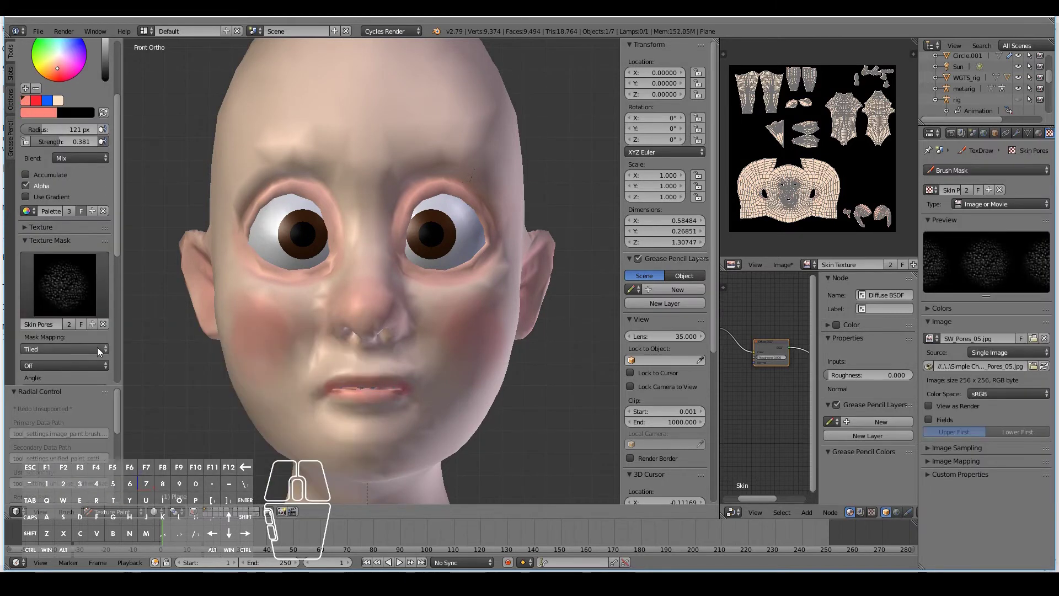
# Clear the Skin Pores texture from the brush's texture mask and pick a deeper salmon-red paint colour.
pyautogui.click(103, 324)
pyautogui.scroll(5, 65, 192)
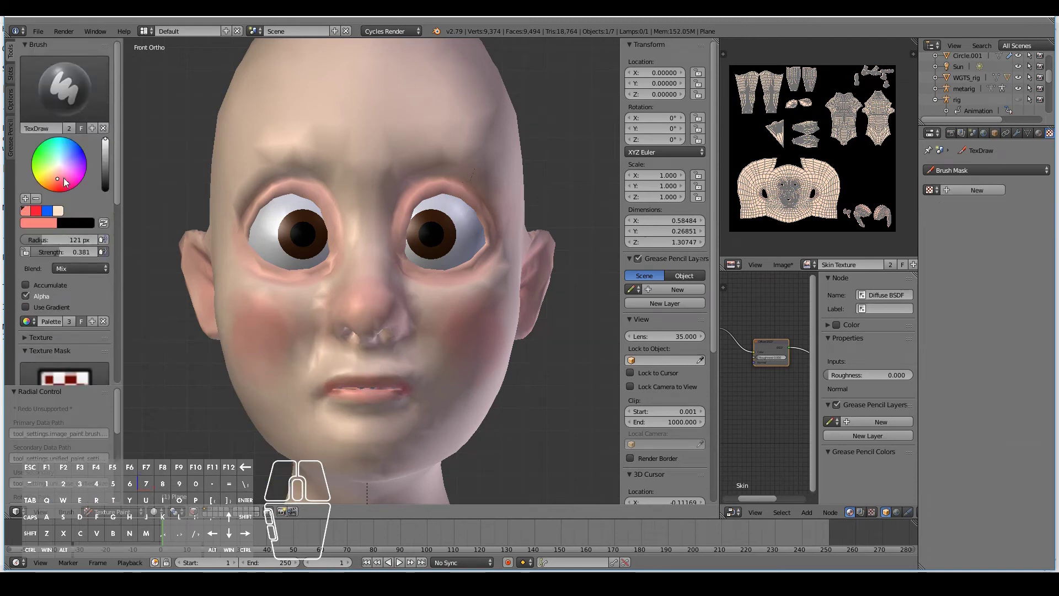
pyautogui.moveTo(57, 182); pyautogui.dragTo(57, 183)
# Shrink the brush and dab small salmon-red blemishes onto the character's face and cheek.
pyautogui.scroll(6, 453, 325)
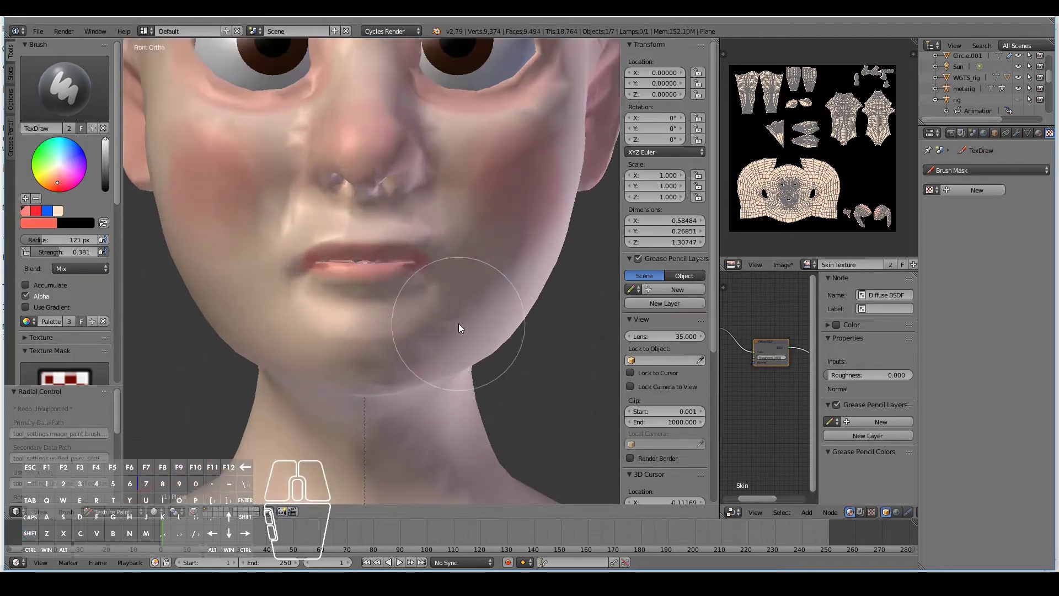
pyautogui.keyDown('ctrl'); pyautogui.scroll(10, 458, 323); pyautogui.keyUp('ctrl')
pyautogui.keyDown('shift'); pyautogui.scroll(11, 459, 323); pyautogui.keyUp('shift')
pyautogui.press('f')
pyautogui.scroll(-6, 459, 323)
pyautogui.scroll(-10, 65, 342)
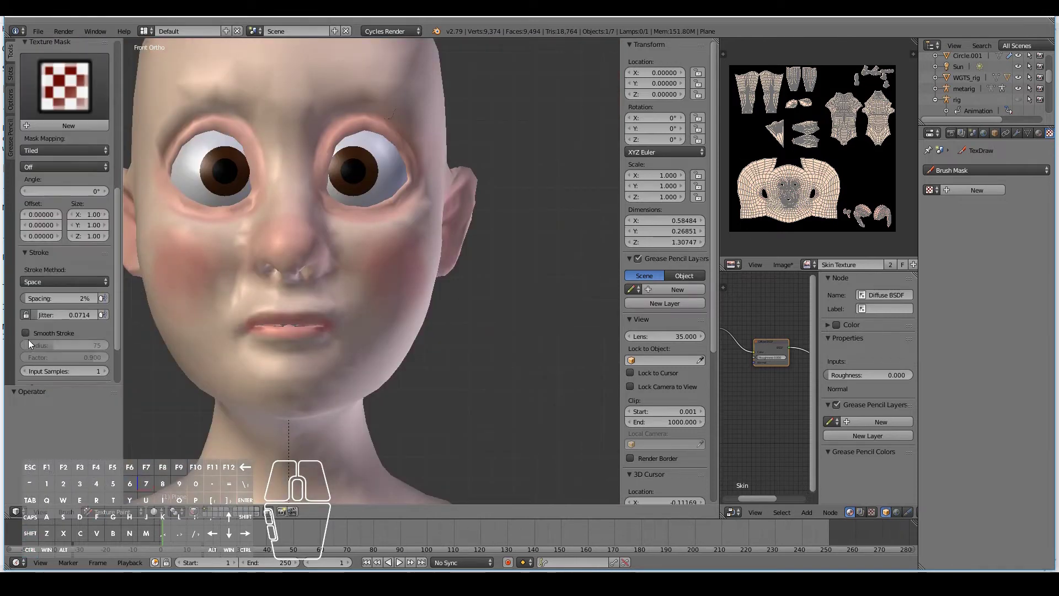
pyautogui.scroll(5, 373, 353)
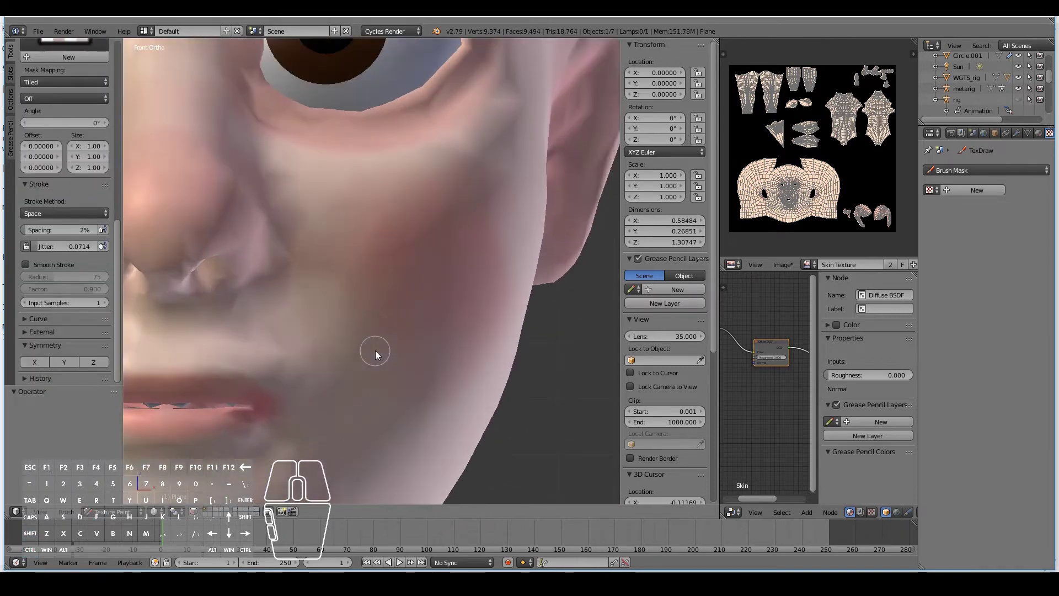
pyautogui.click(459, 213)
pyautogui.moveTo(392, 362); pyautogui.dragTo(384, 373)
# Dab more small blemishes on the cheek and the side of the face from side and angled views.
pyautogui.scroll(-2, 381, 366)
pyautogui.press('KP_3')
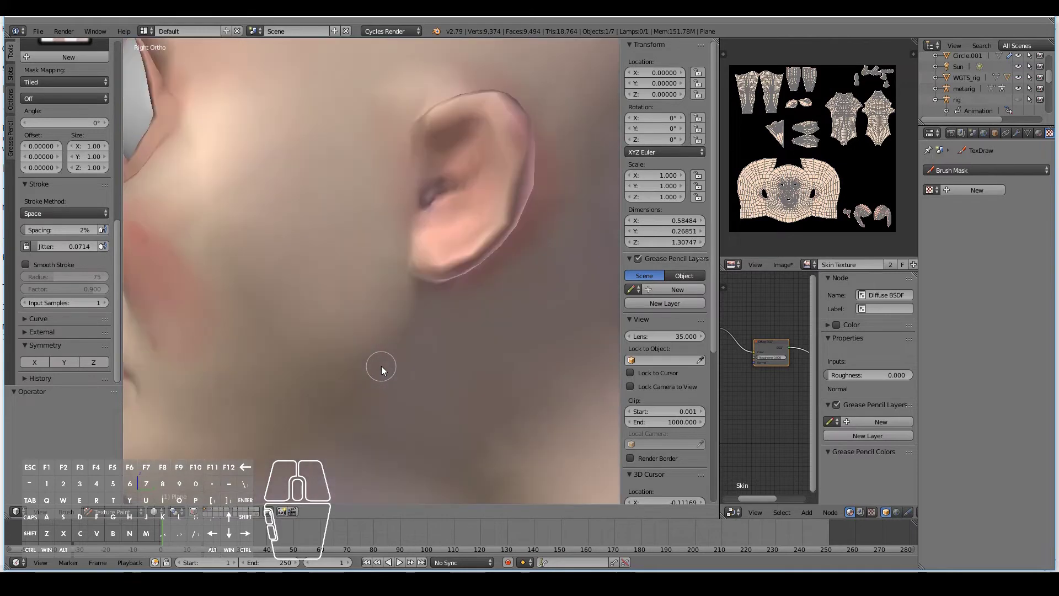
pyautogui.keyDown('shift'); pyautogui.scroll(2, 382, 366); pyautogui.keyUp('shift')
pyautogui.moveTo(382, 366); pyautogui.dragTo(440, 313)
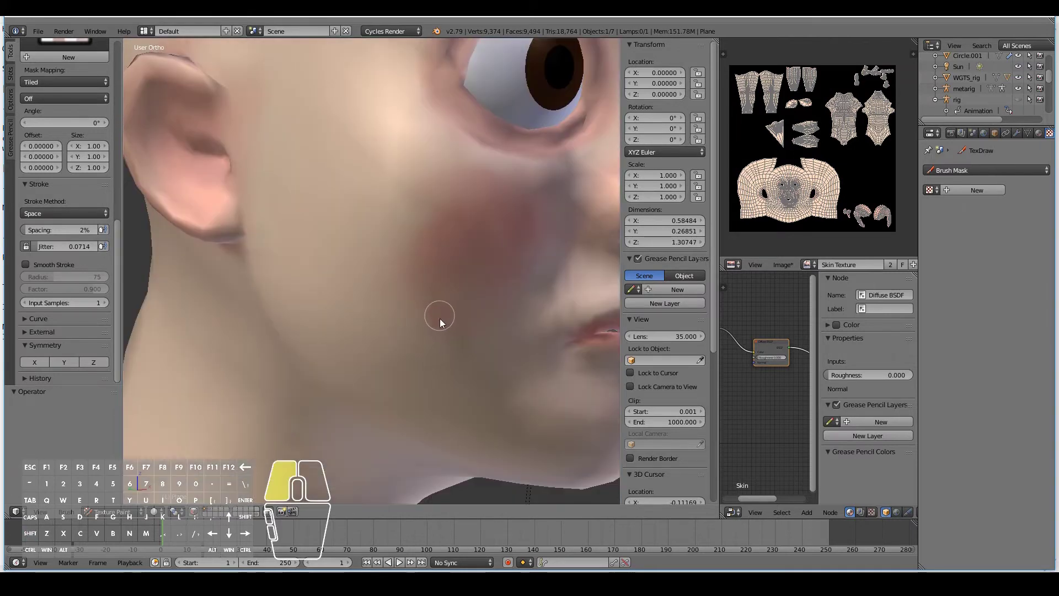
pyautogui.moveTo(403, 253); pyautogui.dragTo(394, 236)
pyautogui.press('KP_1')
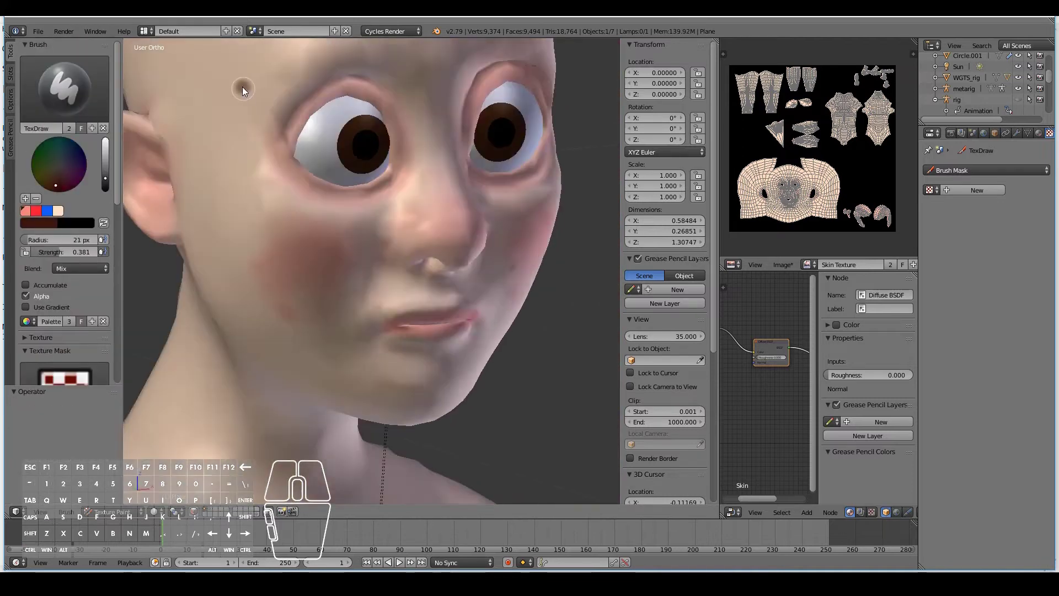
# Paint dark brown moles on the temple beside the eye and on the opposite lower cheek with a small brush.
pyautogui.moveTo(244, 90); pyautogui.dragTo(448, 209, button='middle')
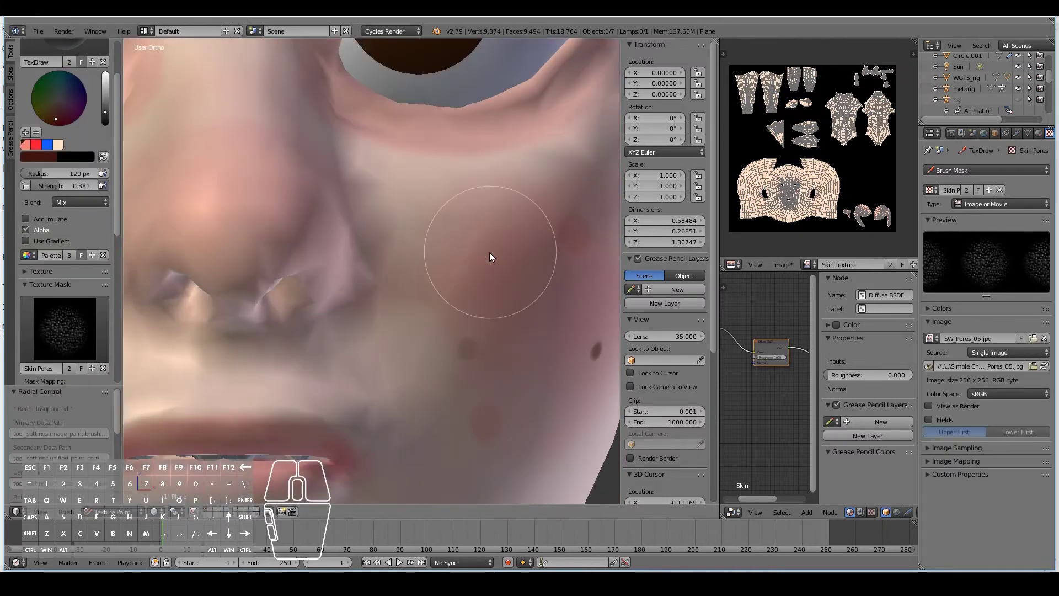
pyautogui.scroll(-5, 84, 282)
pyautogui.moveTo(450, 243); pyautogui.dragTo(487, 262)
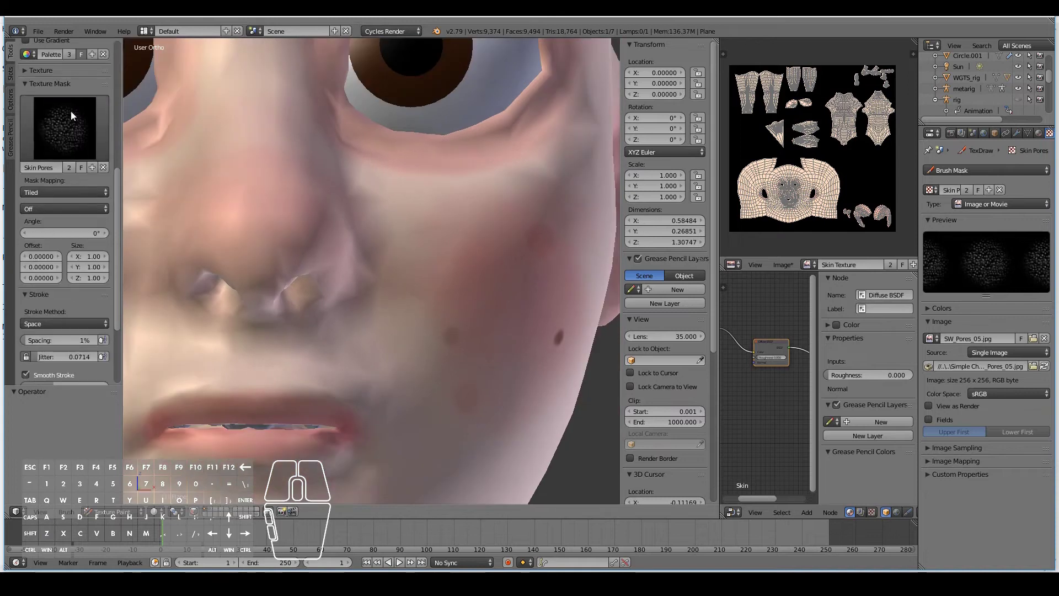
# Turn off Smooth Stroke, keep the texture mask empty, and dot small dark freckles over the cheeks beside the nose.
pyautogui.moveTo(484, 244); pyautogui.dragTo(534, 289)
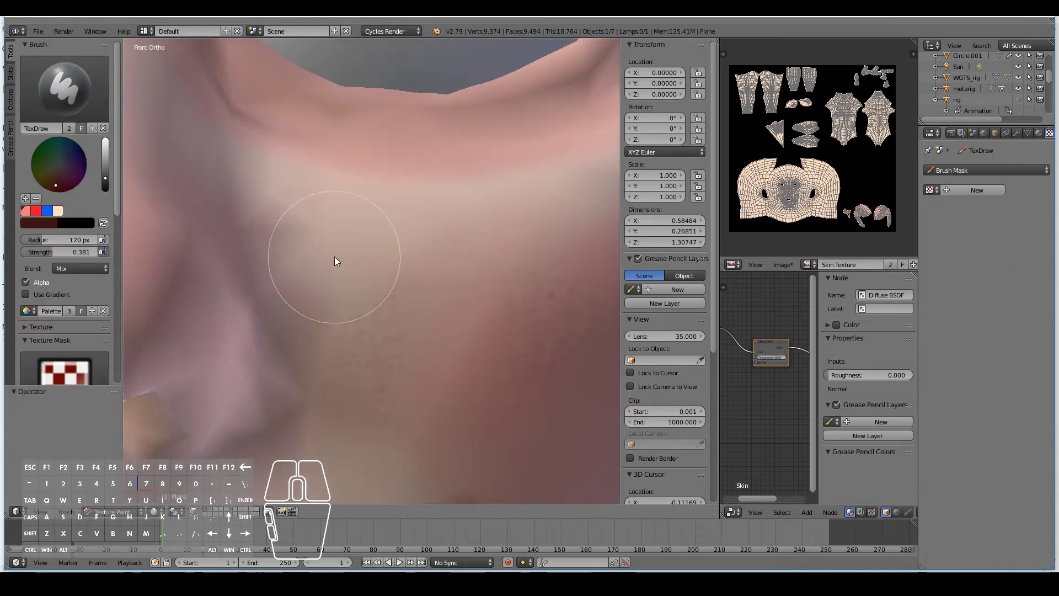
pyautogui.click(340, 247)
pyautogui.scroll(-9, 40, 296)
pyautogui.click(38, 278)
pyautogui.click(25, 257)
pyautogui.click(346, 245)
pyautogui.click(27, 282)
pyautogui.click(32, 245)
pyautogui.click(25, 333)
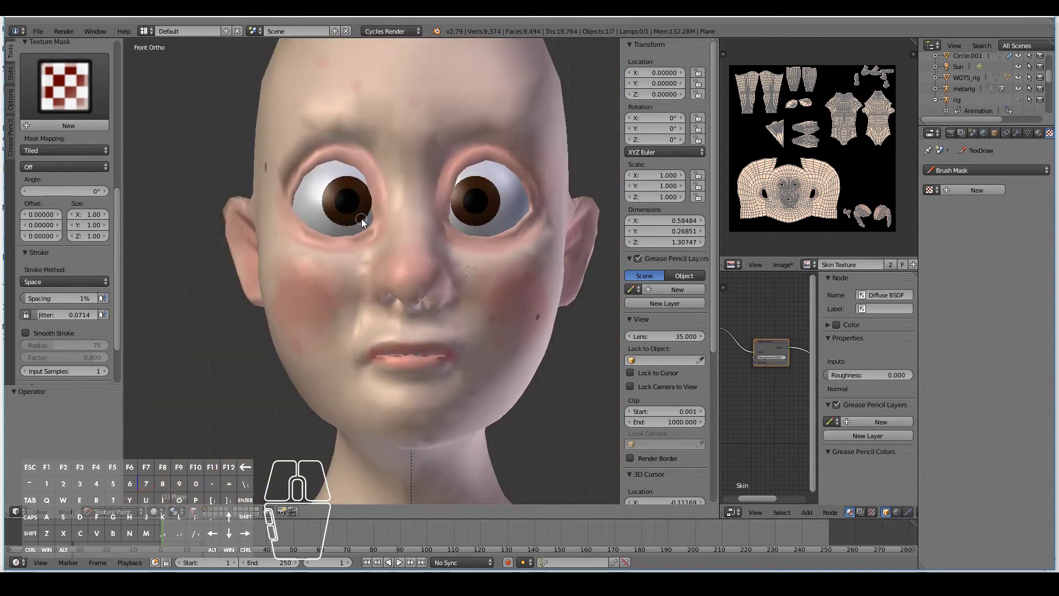
pyautogui.keyDown('shift'); pyautogui.scroll(-1, 362, 219); pyautogui.keyUp('shift')
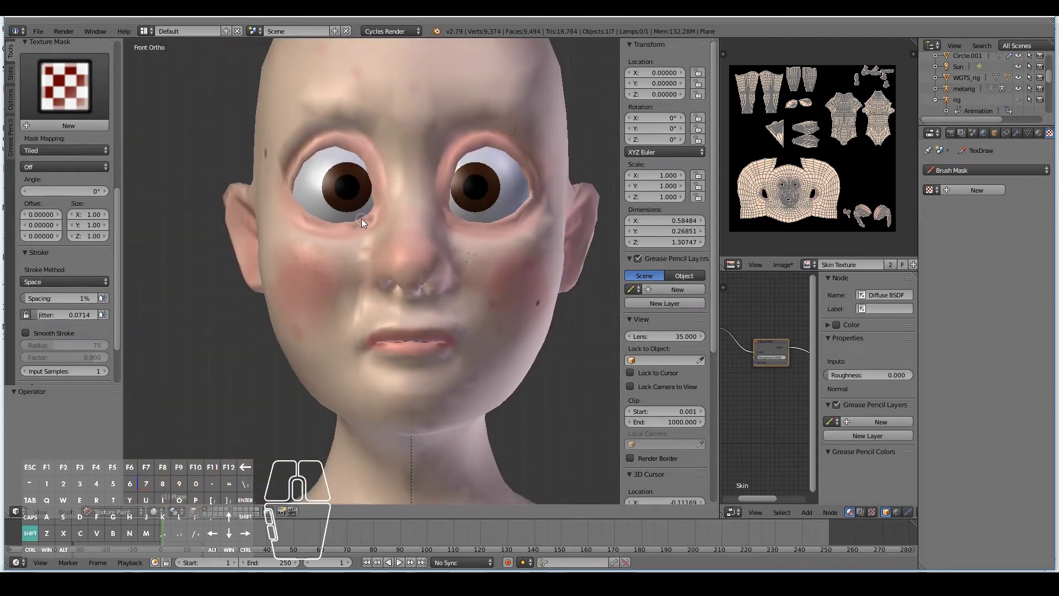
pyautogui.keyDown('shift'); pyautogui.scroll(3, 362, 219); pyautogui.keyUp('shift')
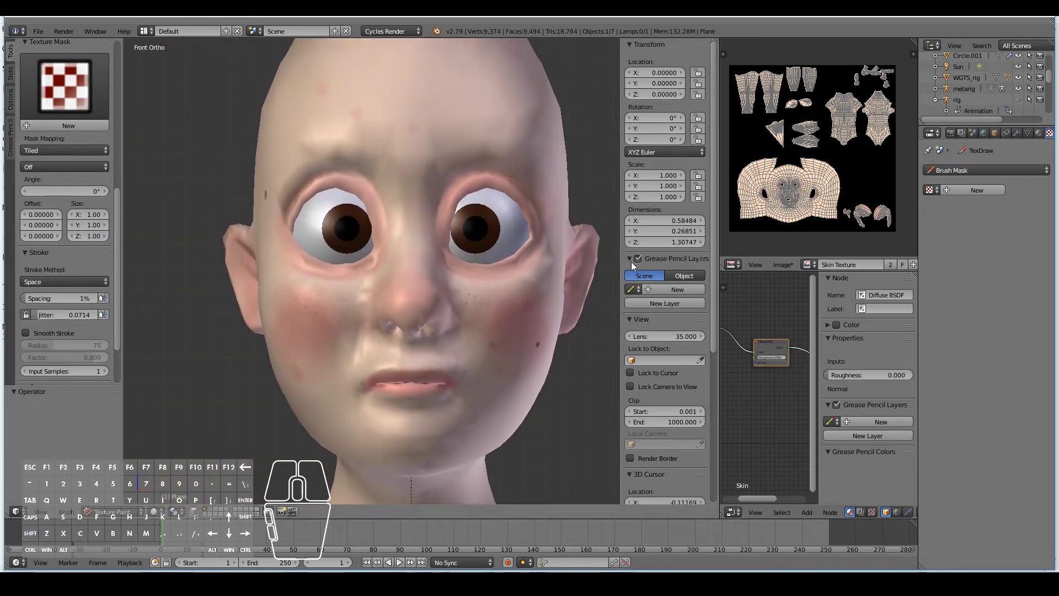
# Maximize the image editor and save the painted Skin Texture as an image file.
pyautogui.hotkey('ctrl', 'Up')
pyautogui.scroll(4, 545, 354)
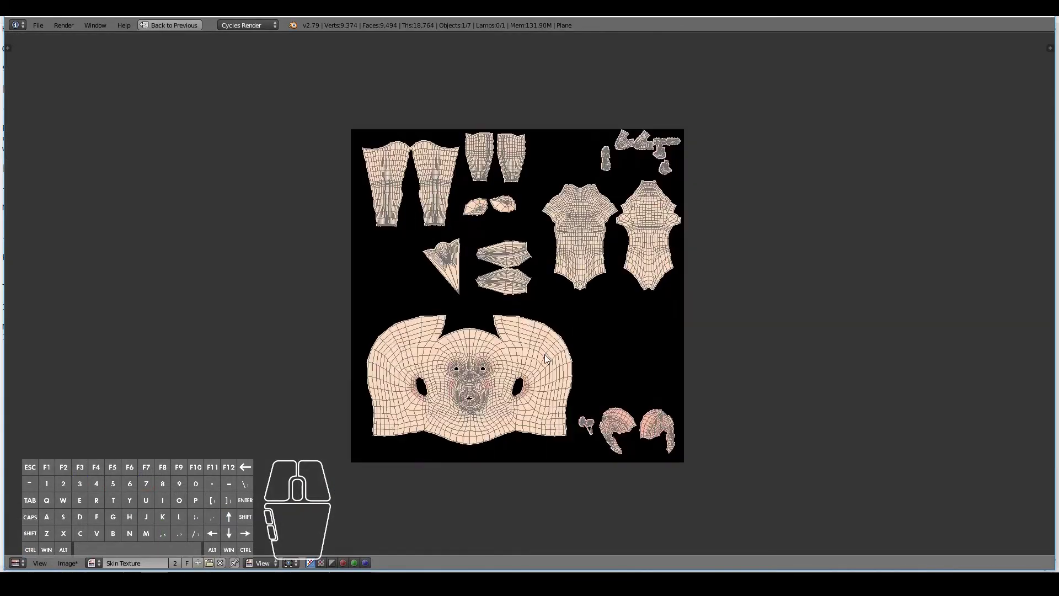
pyautogui.click(76, 562)
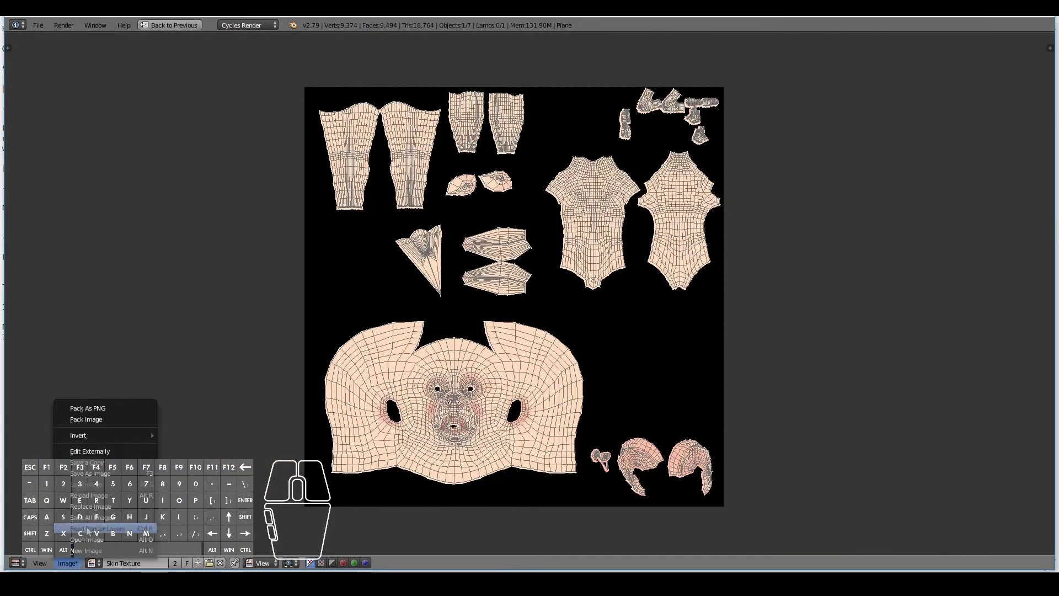
pyautogui.click(90, 474)
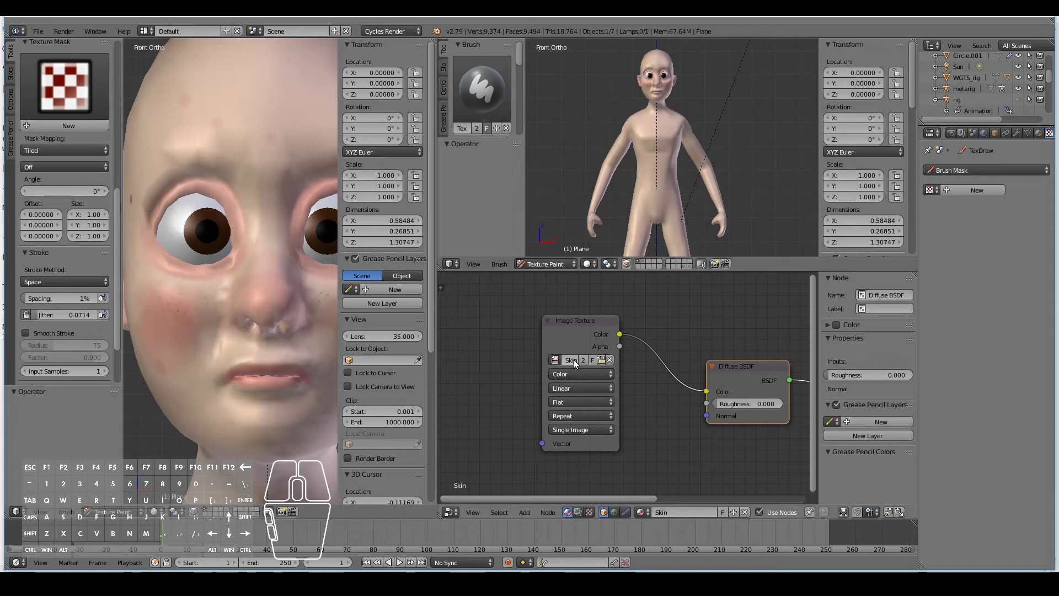
# Reassign Skin Texture in the skin material's Image Texture node and load the saved texture file into it.
pyautogui.click(574, 363)
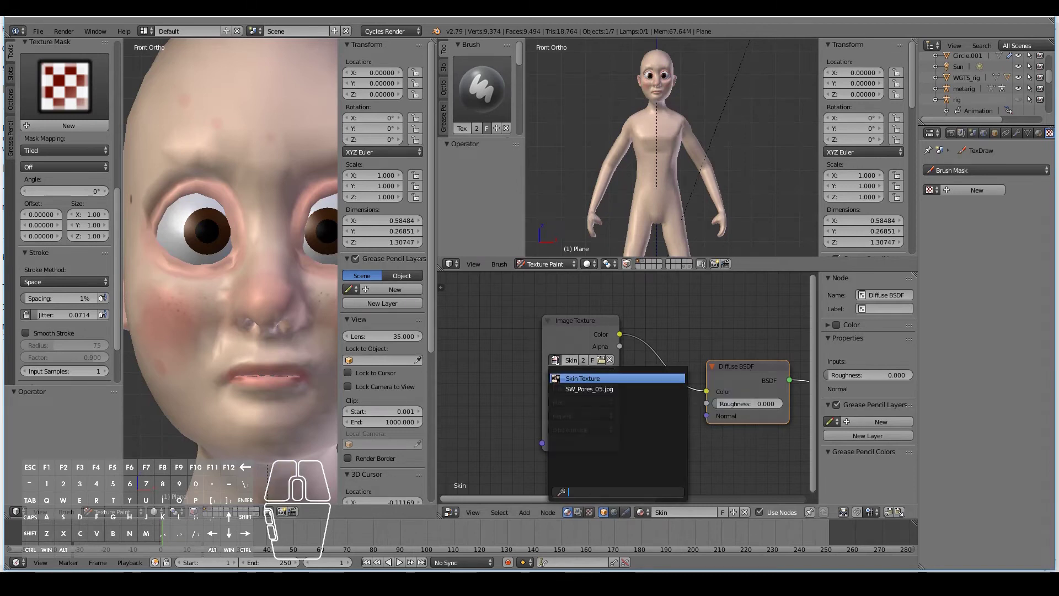
pyautogui.click(575, 378)
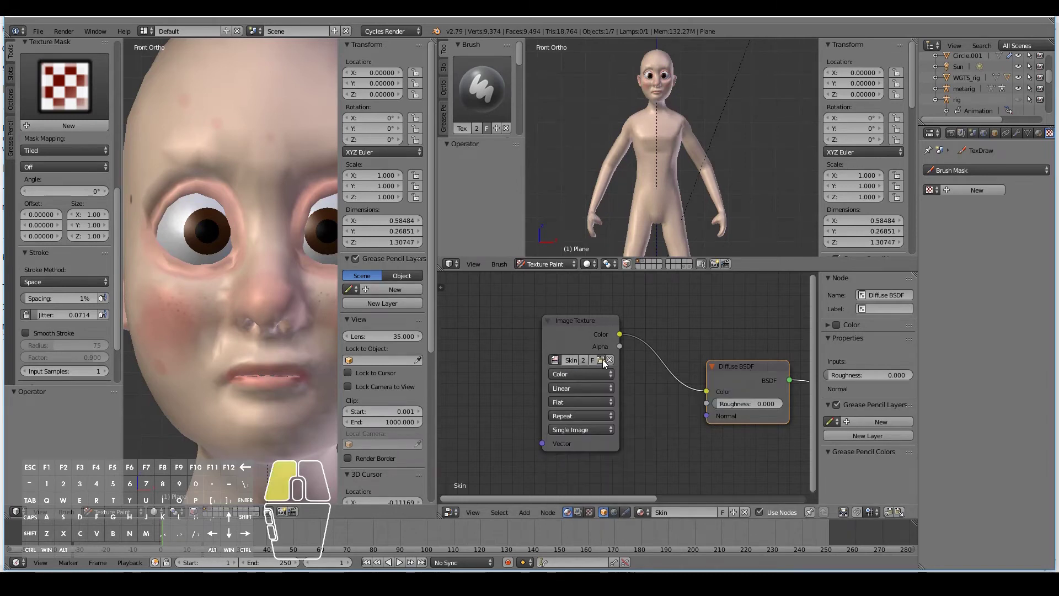
pyautogui.click(601, 359)
pyautogui.doubleClick(207, 91)
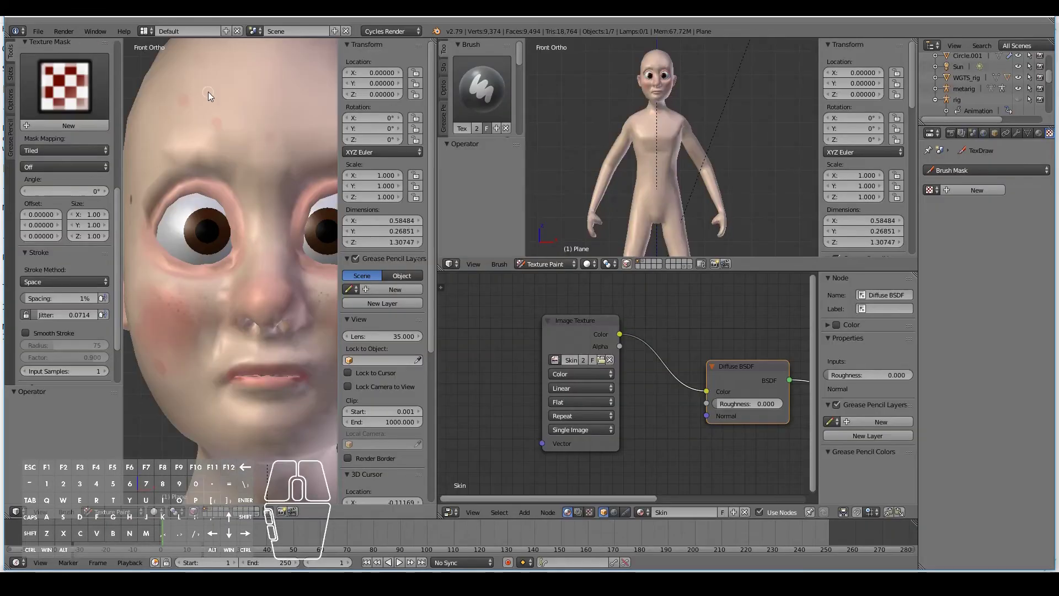
pyautogui.moveTo(641, 422)
pyautogui.mouseDown(button='middle')
pyautogui.moveTo(660, 418)
pyautogui.moveTo(610, 423)
pyautogui.moveTo(630, 421)
pyautogui.mouseUp(button='middle')
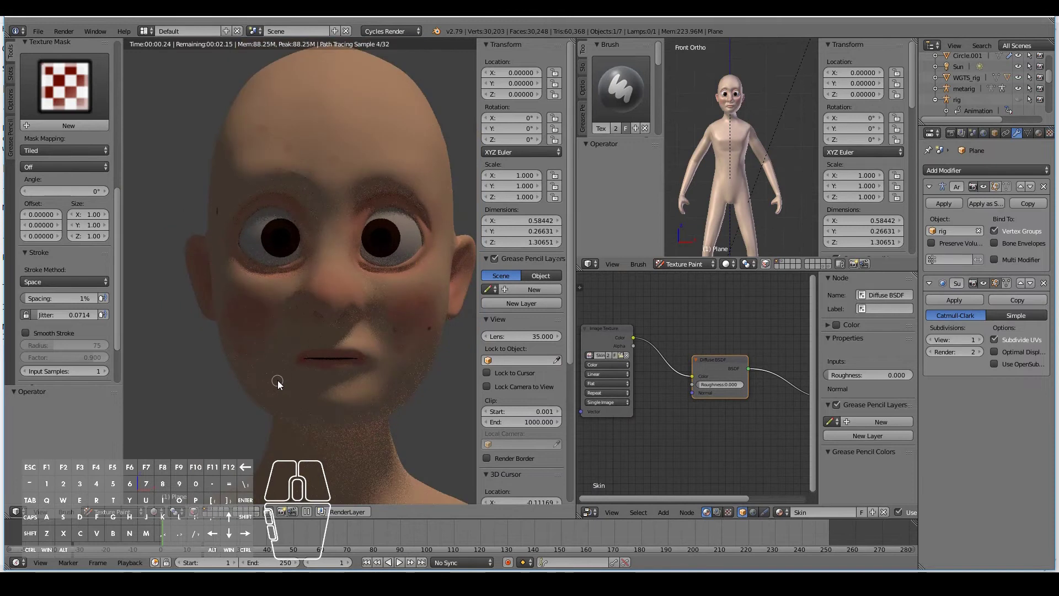
# Examine the painted face in the rendered preview and return the viewport to Solid shading.
pyautogui.scroll(-6, 278, 384)
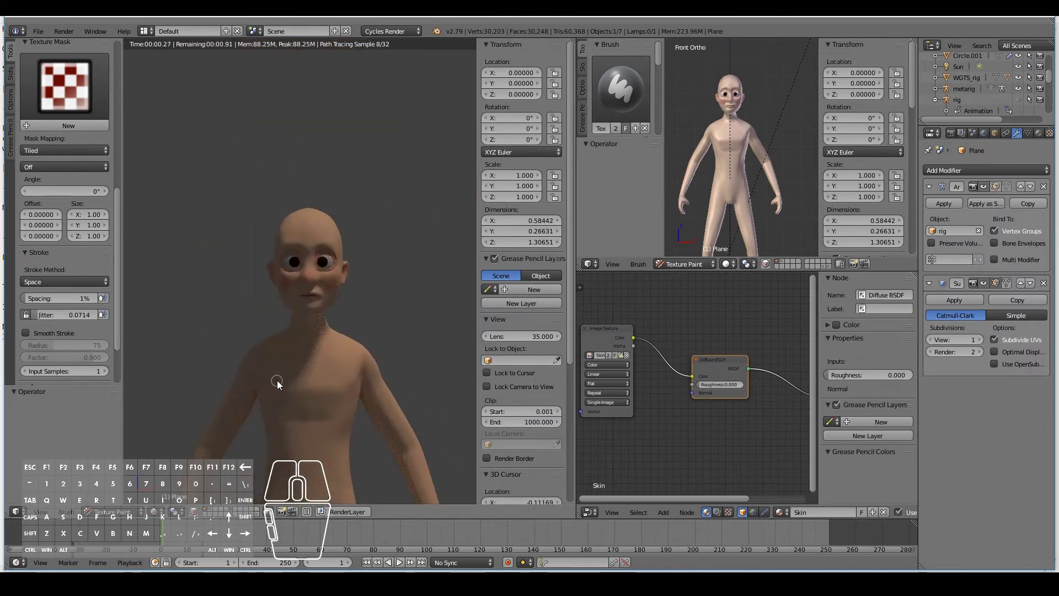
pyautogui.scroll(5, 277, 384)
pyautogui.scroll(3, 277, 381)
pyautogui.scroll(-2, 276, 381)
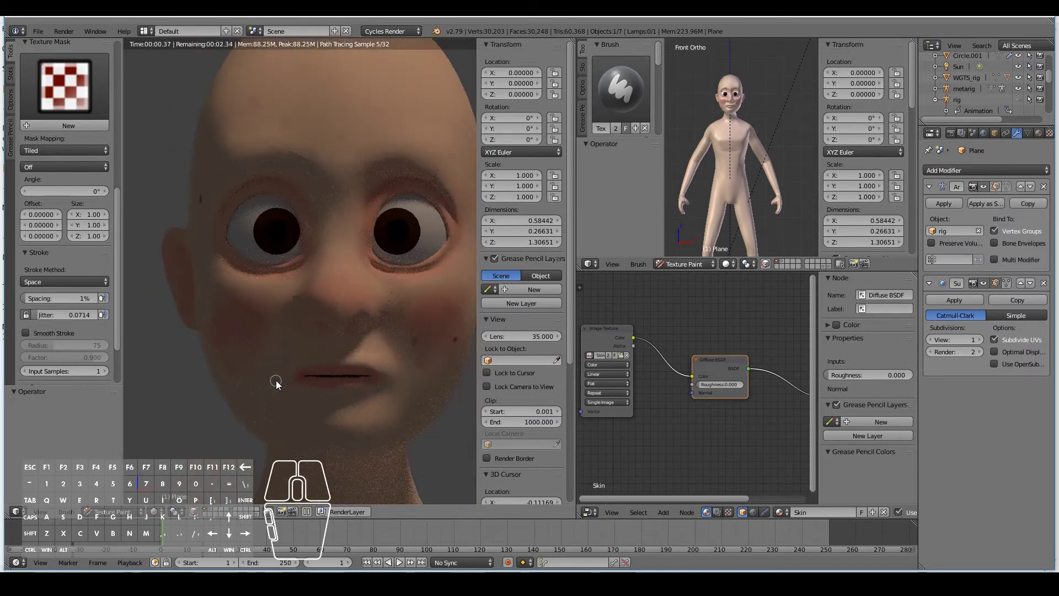
pyautogui.scroll(1, 276, 381)
pyautogui.keyDown('ctrl'); pyautogui.scroll(1, 276, 381); pyautogui.keyUp('ctrl')
pyautogui.keyDown('ctrl'); pyautogui.scroll(2, 278, 384); pyautogui.keyUp('ctrl')
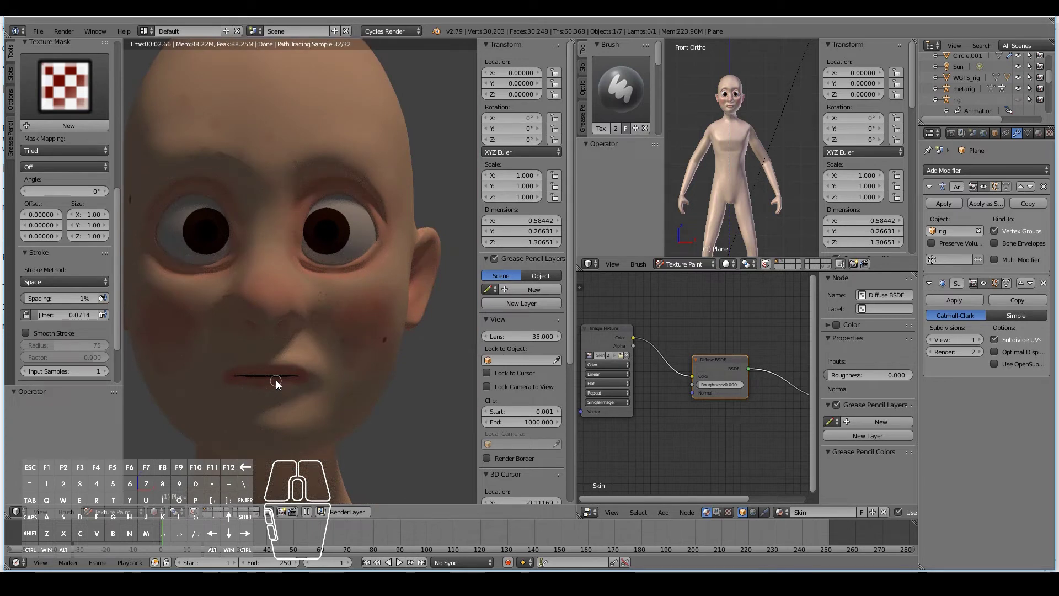
pyautogui.hotkey('ctrl', 'z')
pyautogui.click(157, 512)
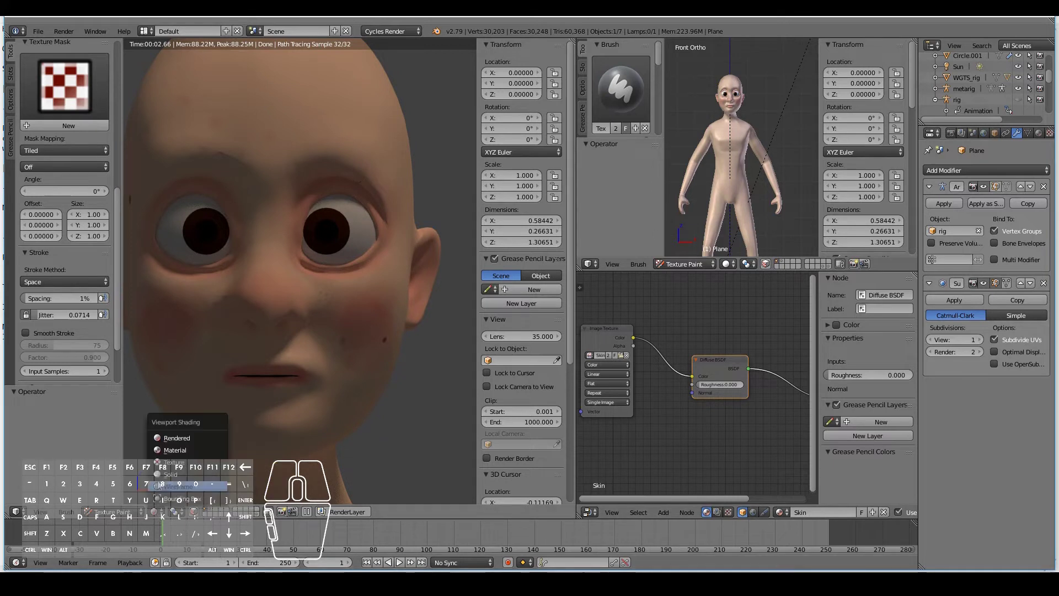
pyautogui.click(158, 475)
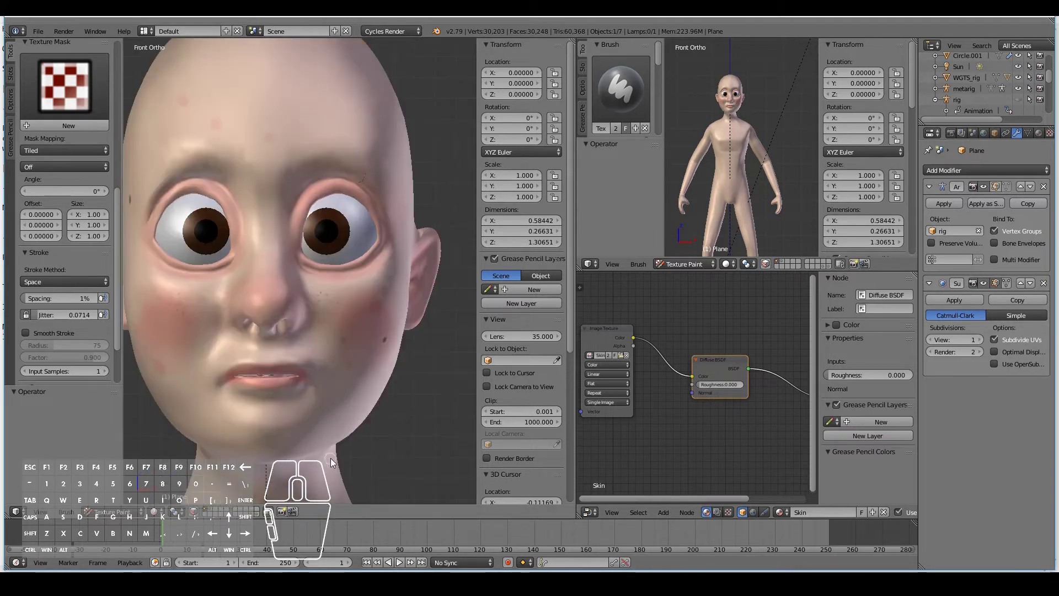
# Change the small 3D view above the node editor into a UV/Image Editor and fit the texture layout in it.
pyautogui.press('Home')
pyautogui.click(590, 512)
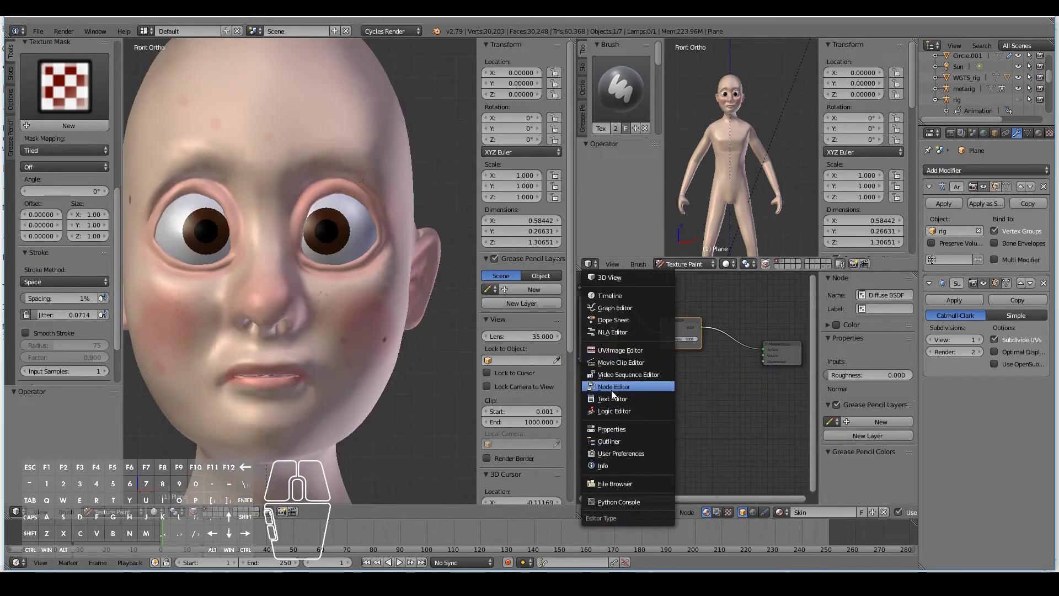
pyautogui.click(610, 354)
pyautogui.scroll(-3, 734, 171)
pyautogui.scroll(1, 712, 206)
# Create a new blank 4096 × 4096 px image named Bump.
pyautogui.click(640, 266)
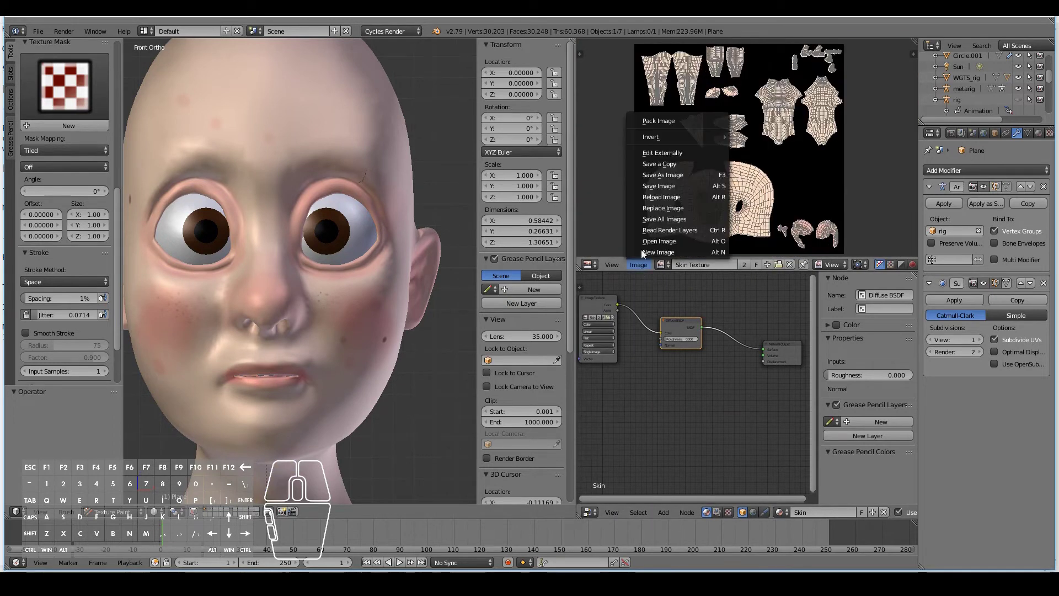
pyautogui.click(652, 251)
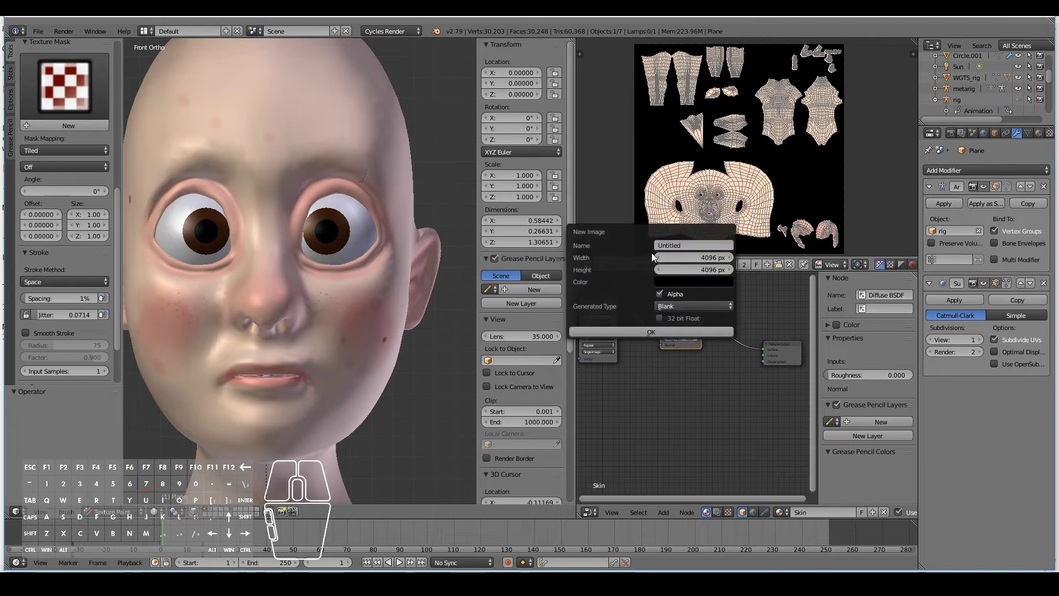
pyautogui.click(689, 246)
pyautogui.write('Bump')
pyautogui.click(665, 331)
pyautogui.scroll(1, 736, 163)
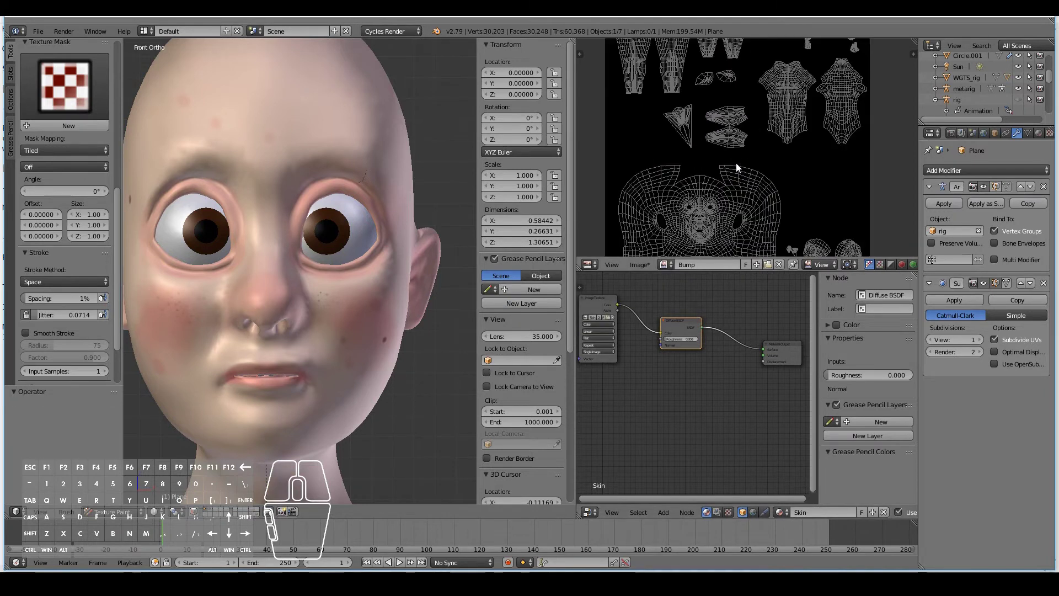
pyautogui.scroll(-1, 737, 163)
# Add a second Image Texture node to the Skin material, below the existing one.
pyautogui.moveTo(676, 397); pyautogui.dragTo(705, 394, button='middle')
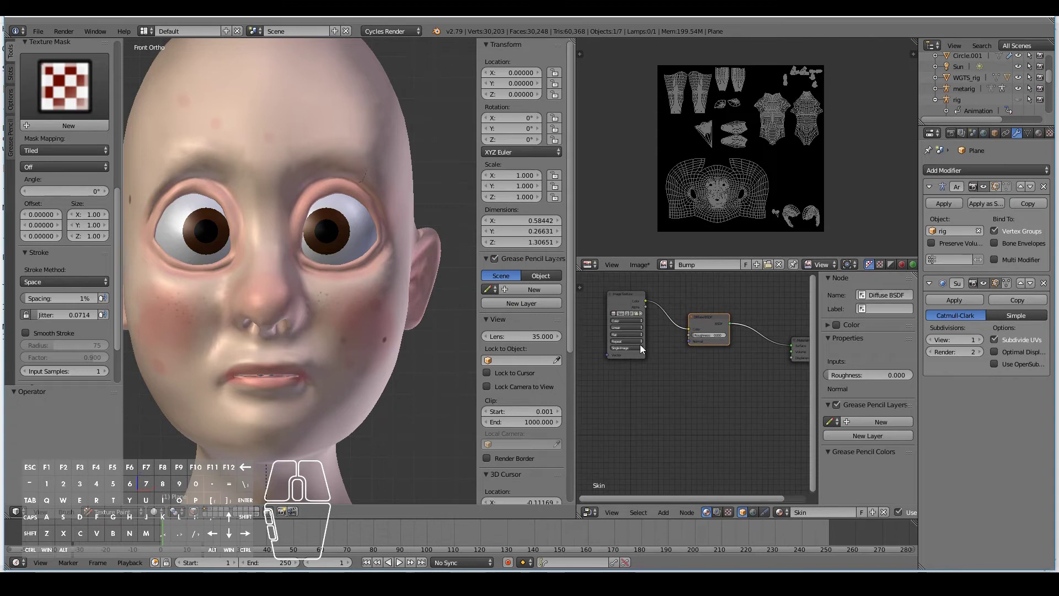
pyautogui.scroll(2, 333, 279)
pyautogui.scroll(-2, 339, 280)
pyautogui.hotkey('shift', 'a')
pyautogui.moveTo(659, 422)
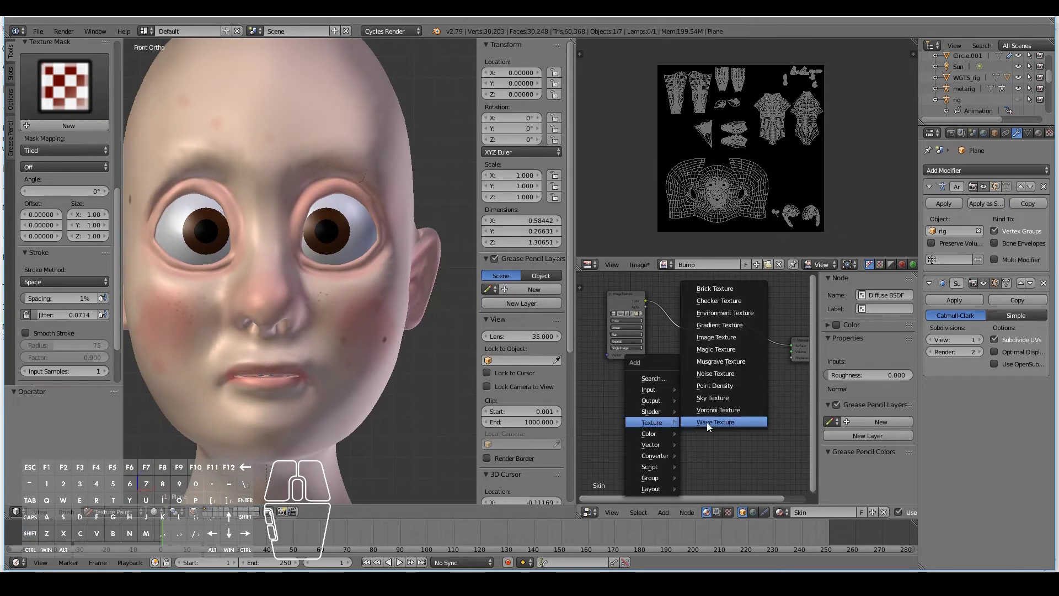
pyautogui.click(717, 337)
pyautogui.click(611, 408)
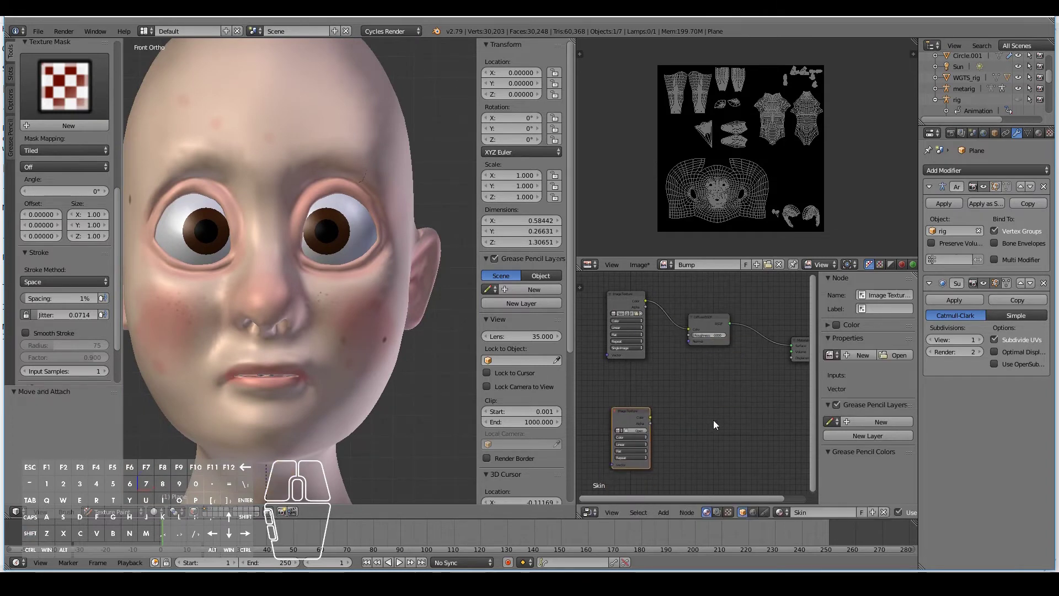
# Add a Bump vector node beside the new Image Texture node.
pyautogui.hotkey('shift', 'a')
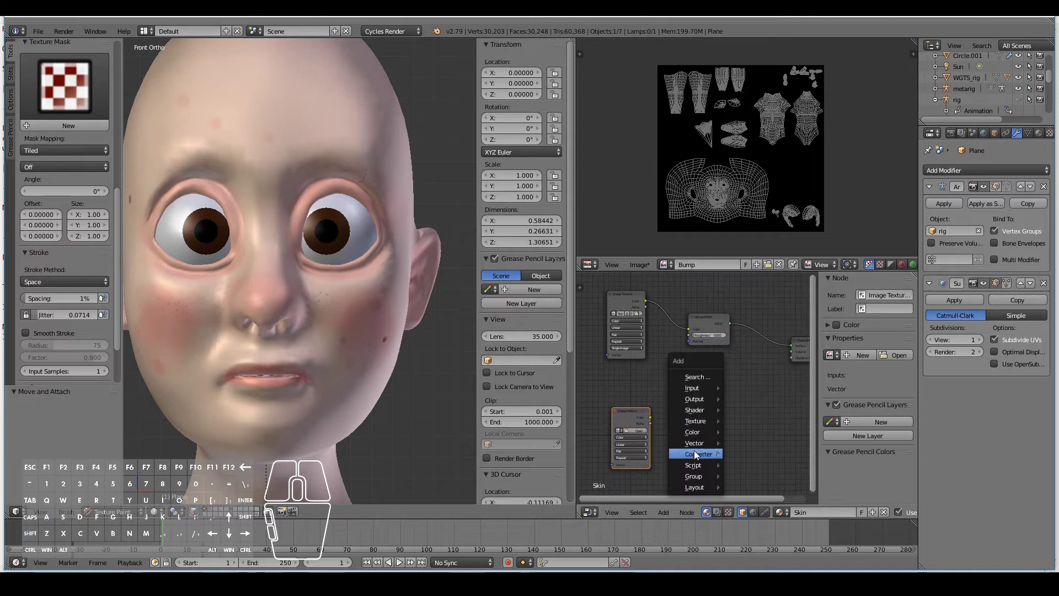
pyautogui.moveTo(694, 448)
pyautogui.click(747, 443)
pyautogui.click(685, 411)
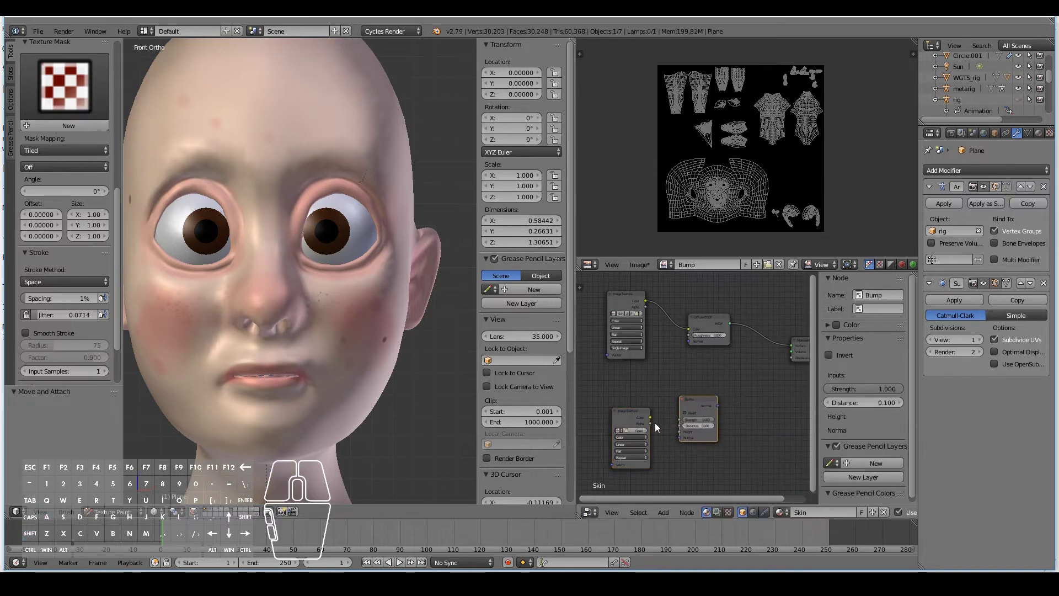
# Link the new Image Texture's Color to the Bump node's Height, and the Bump output to the Diffuse BSDF's Normal.
pyautogui.scroll(1, 654, 423)
pyautogui.moveTo(643, 423); pyautogui.dragTo(678, 439)
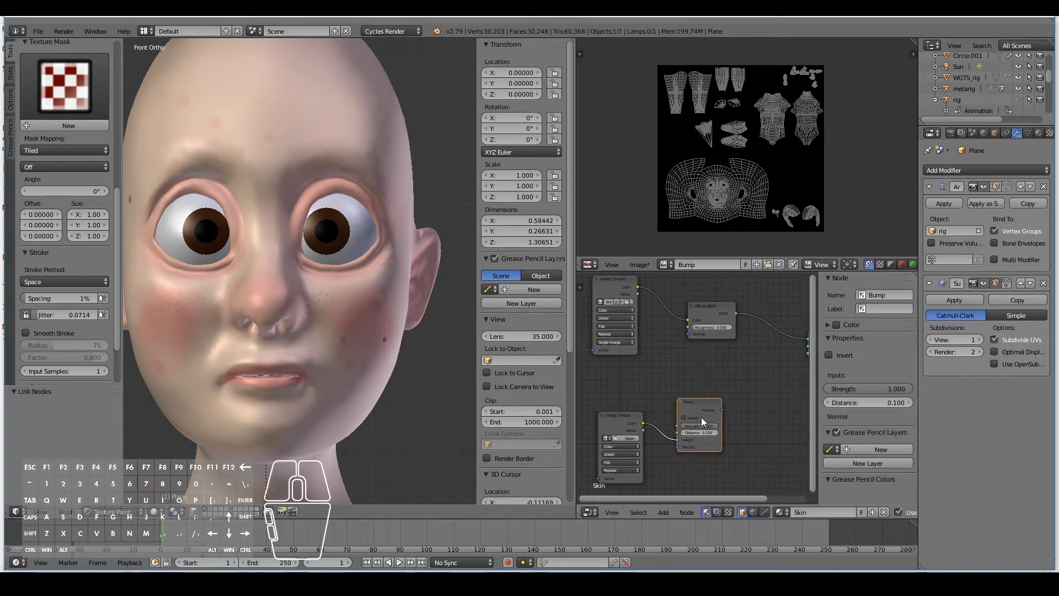
pyautogui.moveTo(723, 409); pyautogui.dragTo(749, 301)
pyautogui.scroll(-1, 646, 426)
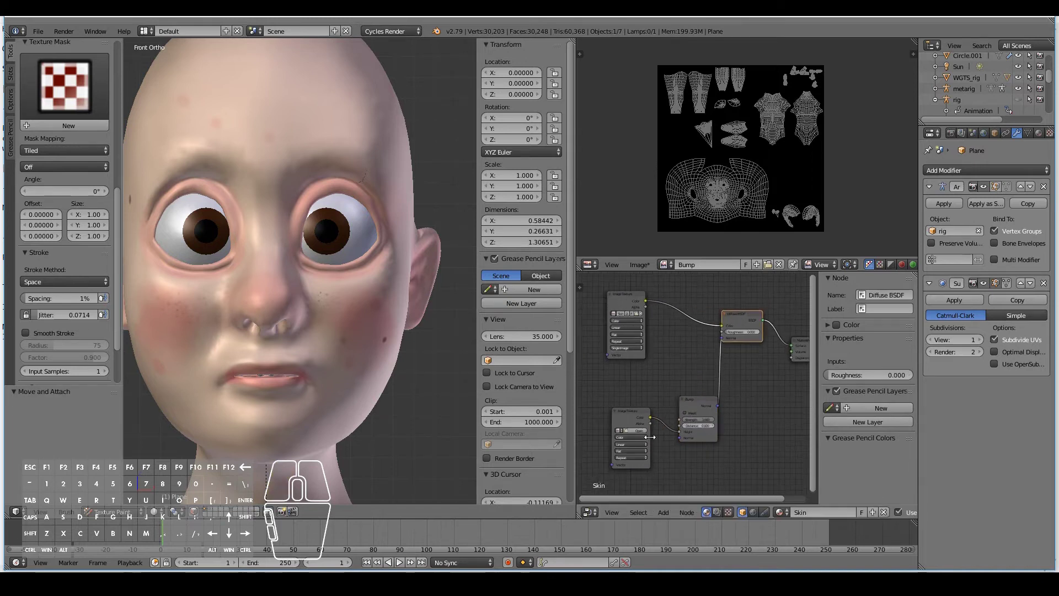
# Assign the Bump image to the lower Image Texture node of the Skin material.
pyautogui.moveTo(664, 448); pyautogui.dragTo(668, 431, button='middle')
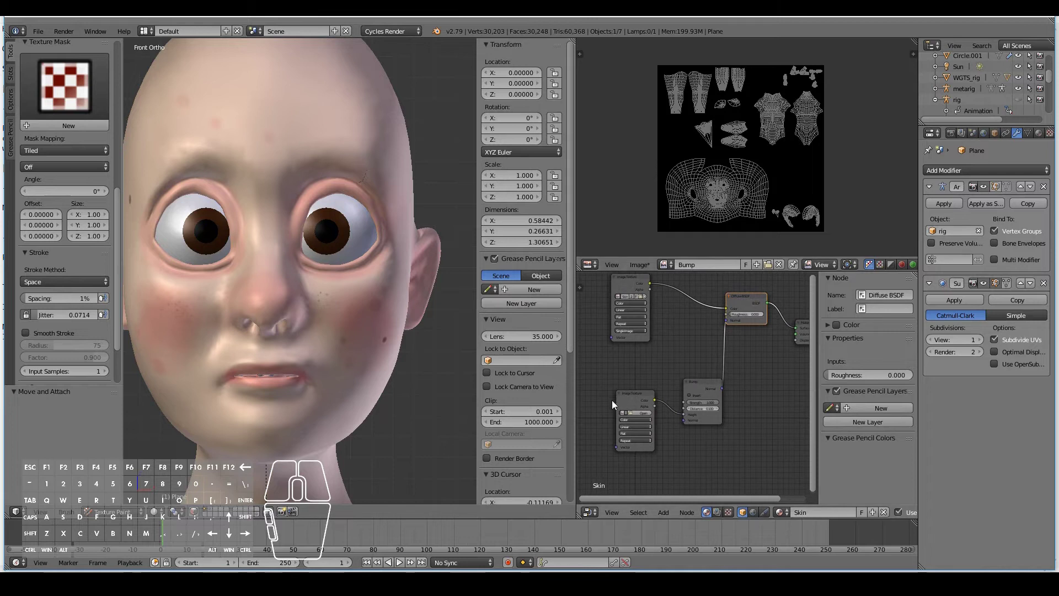
pyautogui.click(624, 412)
pyautogui.click(636, 426)
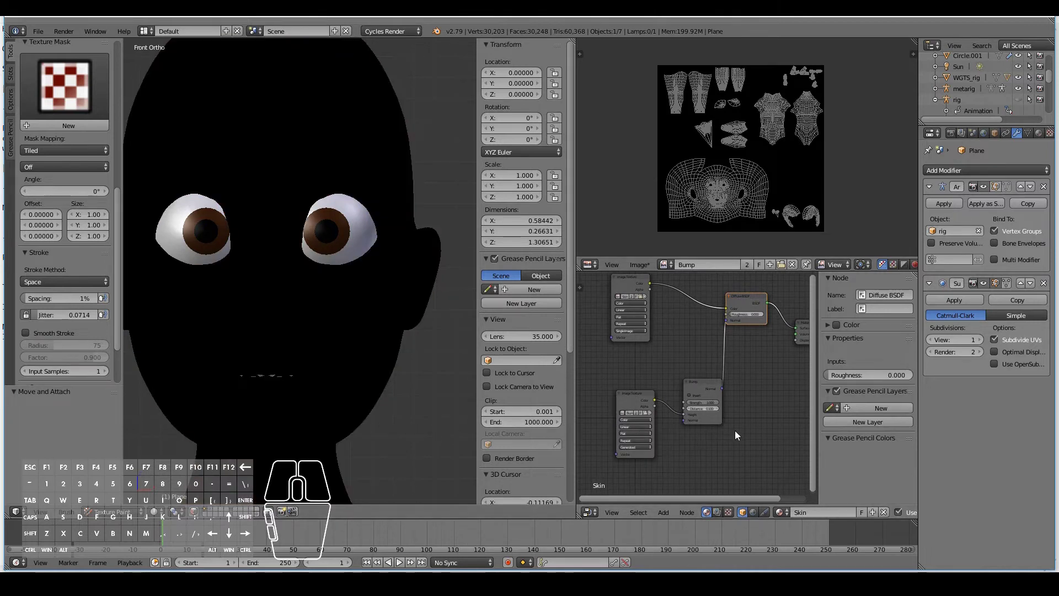
# Make the upper Image Texture node active to display the Skin Texture on the head.
pyautogui.moveTo(736, 433); pyautogui.dragTo(694, 430, button='middle')
pyautogui.moveTo(656, 389)
pyautogui.mouseDown()
pyautogui.moveTo(642, 389)
pyautogui.moveTo(648, 382)
pyautogui.mouseUp()
pyautogui.moveTo(706, 297); pyautogui.dragTo(718, 296)
pyautogui.moveTo(777, 325); pyautogui.dragTo(798, 330)
pyautogui.moveTo(601, 392); pyautogui.dragTo(661, 373)
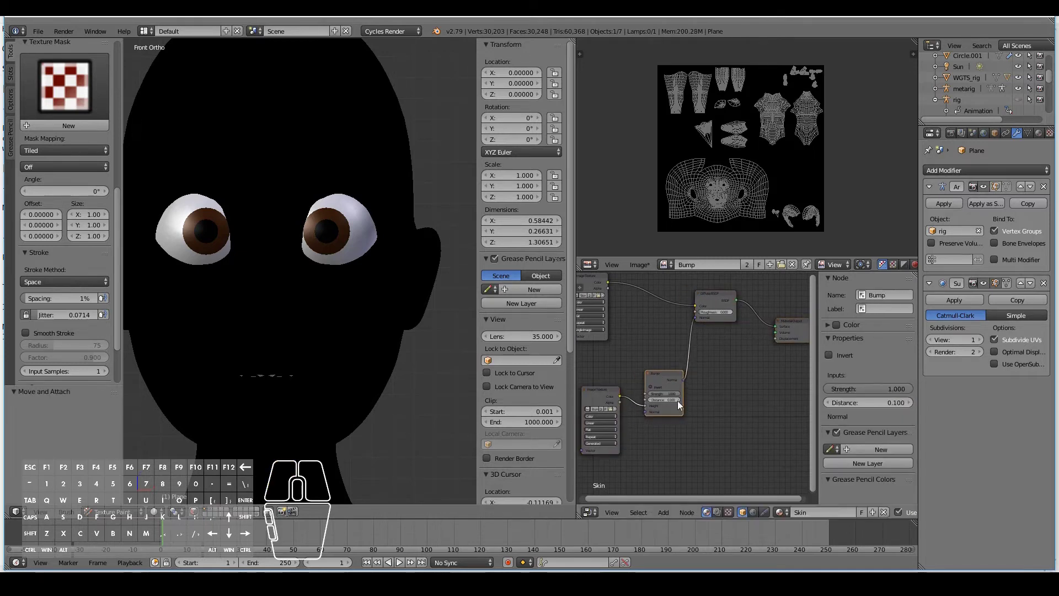
pyautogui.moveTo(677, 401); pyautogui.dragTo(729, 415, button='middle')
pyautogui.click(627, 286)
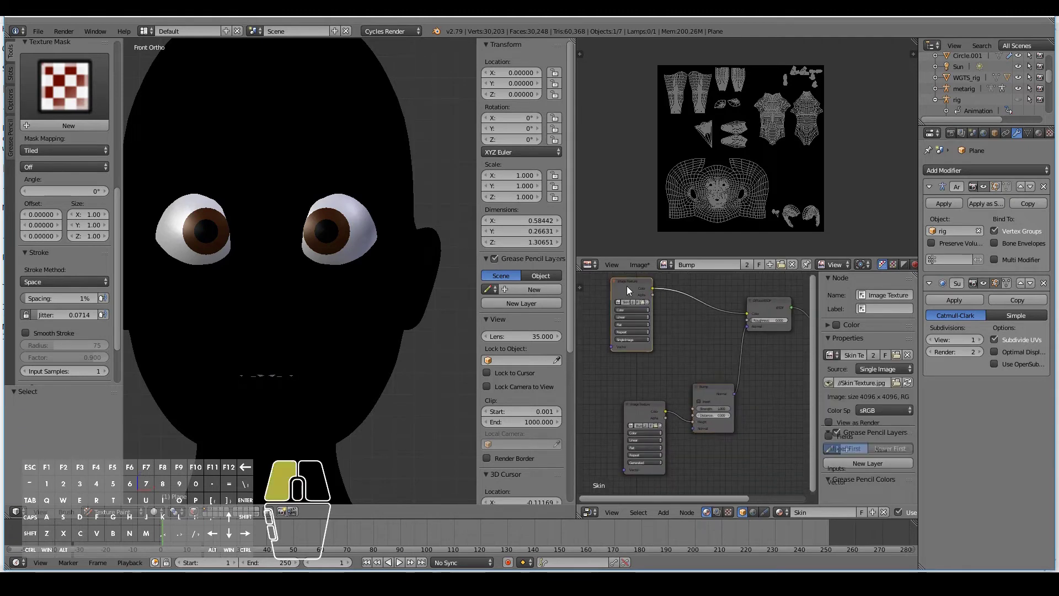
pyautogui.scroll(-4, 694, 353)
pyautogui.moveTo(698, 367); pyautogui.dragTo(669, 366, button='middle')
pyautogui.moveTo(765, 348); pyautogui.dragTo(763, 348)
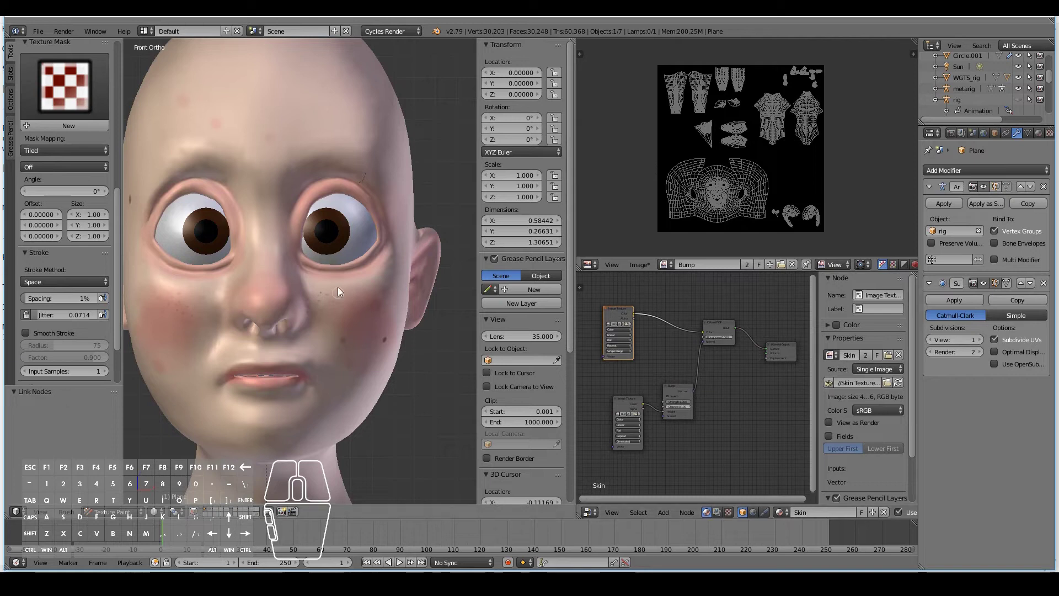
# Make the lower Image Texture node active so that the Bump image is the paint target.
pyautogui.click(620, 403)
pyautogui.keyDown('ctrl'); pyautogui.moveTo(638, 378); pyautogui.dragTo(637, 341, button='middle'); pyautogui.keyUp('ctrl')
pyautogui.scroll(2, 669, 324)
pyautogui.scroll(-2, 635, 340)
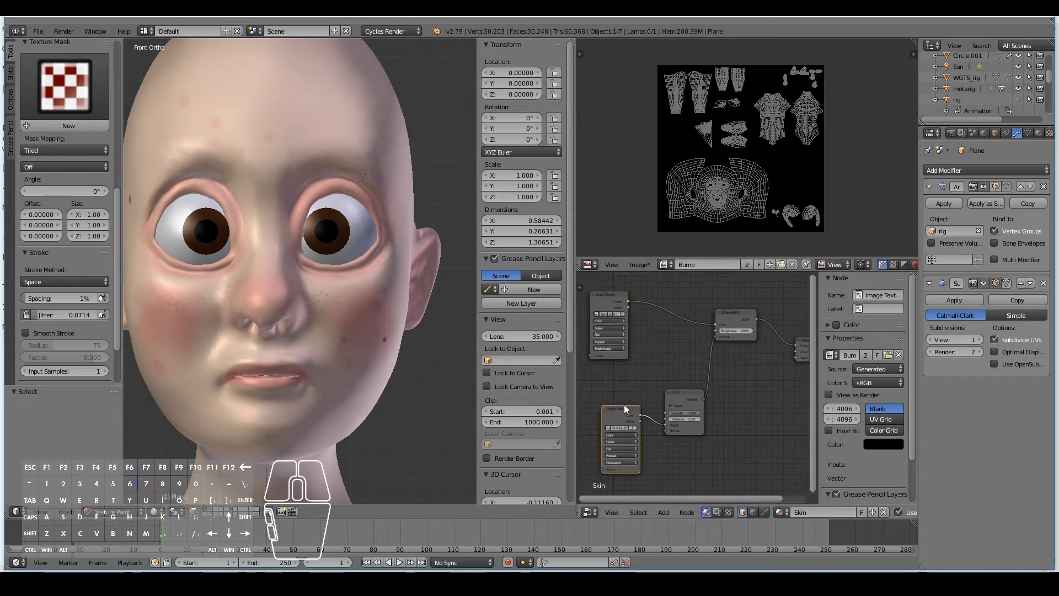
pyautogui.moveTo(639, 415); pyautogui.dragTo(797, 346)
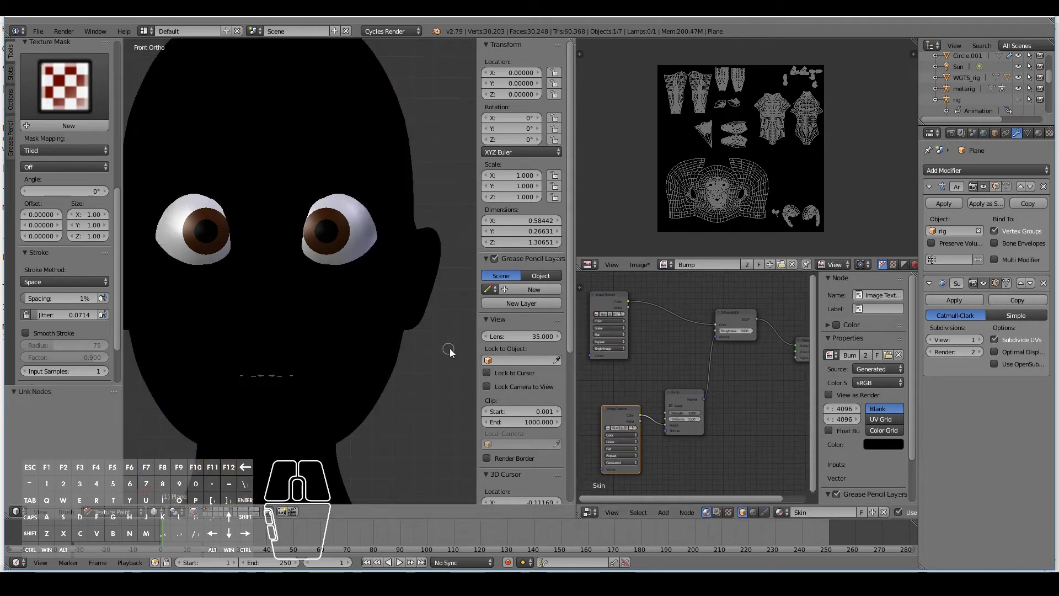
# Rename the current colour palette to Skin Palette and create a new empty palette.
pyautogui.scroll(10, 102, 168)
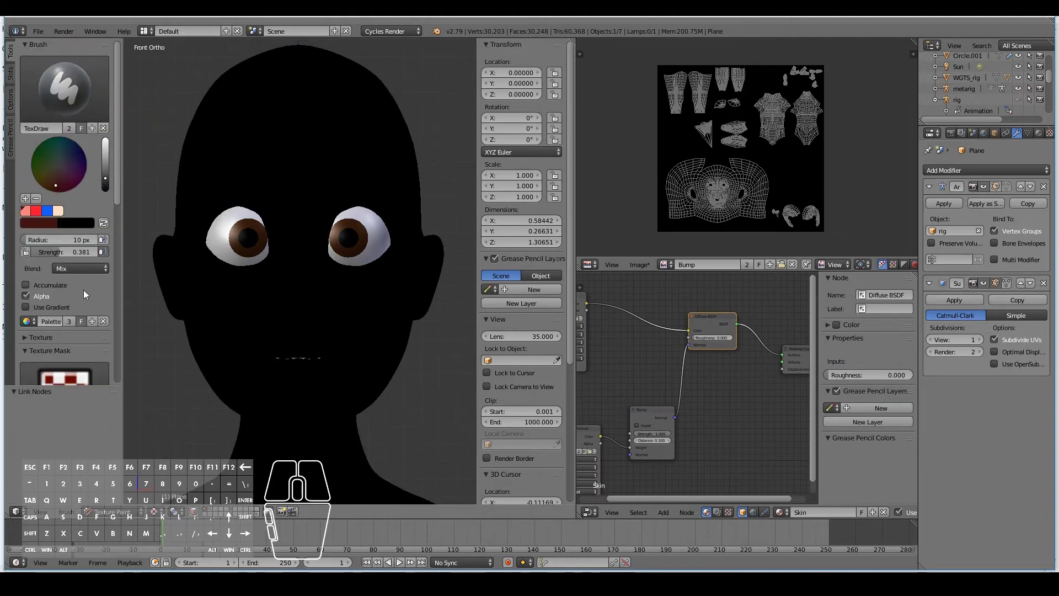
pyautogui.write('Skin Palette')
pyautogui.press('Return')
pyautogui.click(103, 321)
pyautogui.click(64, 297)
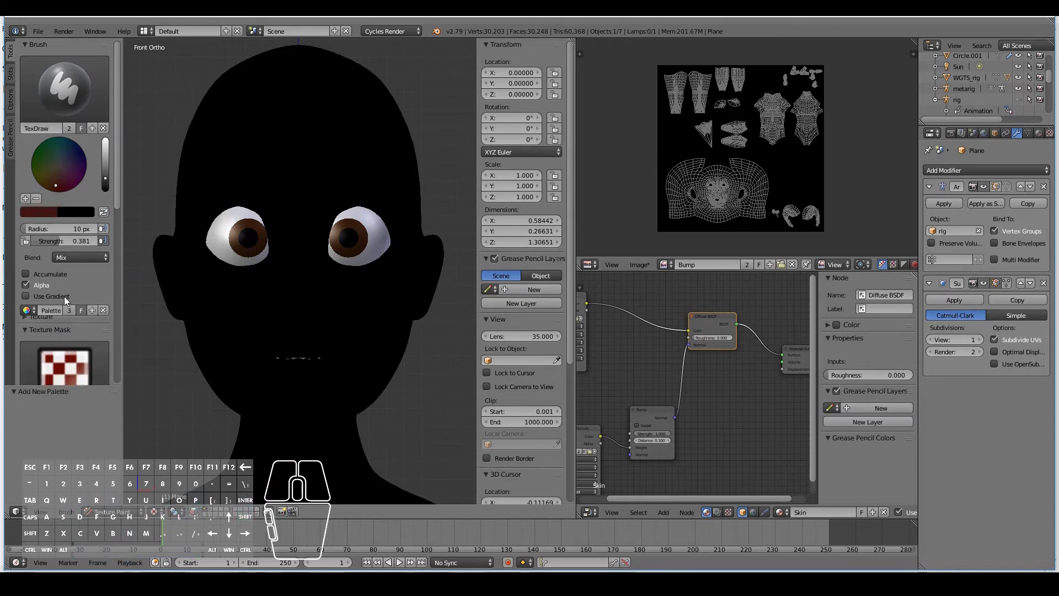
# Add black and white colour swatches to the new palette.
pyautogui.moveTo(108, 174)
pyautogui.mouseDown()
pyautogui.moveTo(107, 193)
pyautogui.moveTo(97, 147)
pyautogui.mouseUp()
pyautogui.click(26, 199)
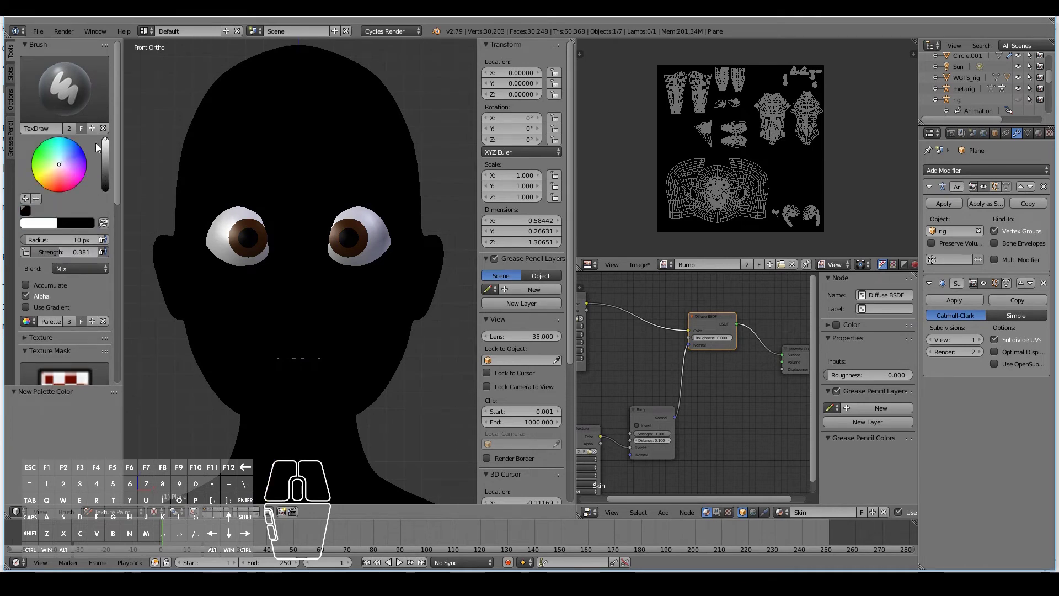
pyautogui.click(27, 200)
# Mix a mid-grey brush colour with R, G and B at 0.5 and add it to the palette.
pyautogui.click(46, 222)
pyautogui.click(69, 187)
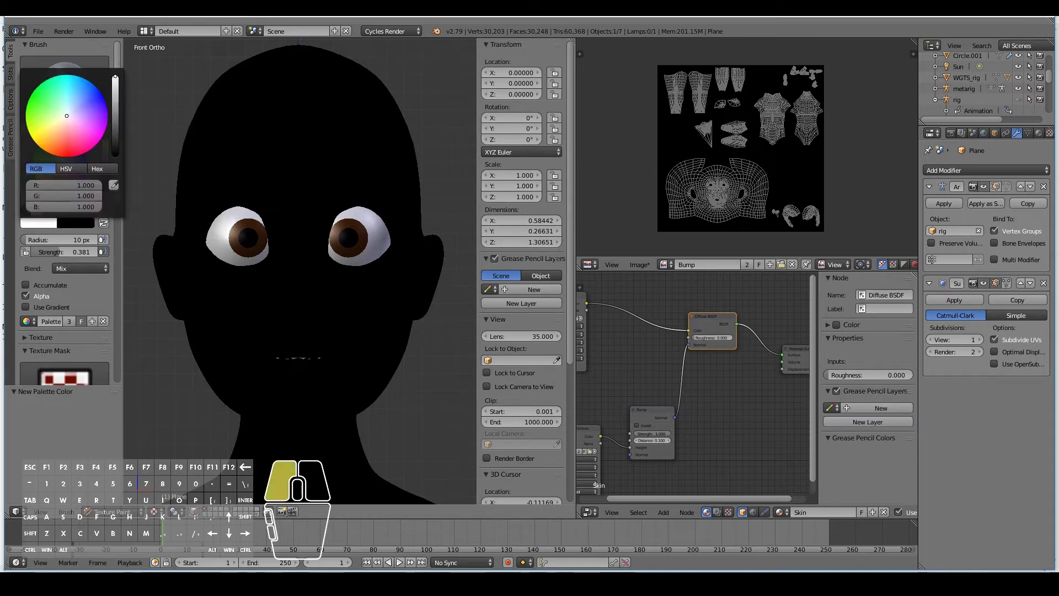
pyautogui.write('0.5')
pyautogui.press('Return')
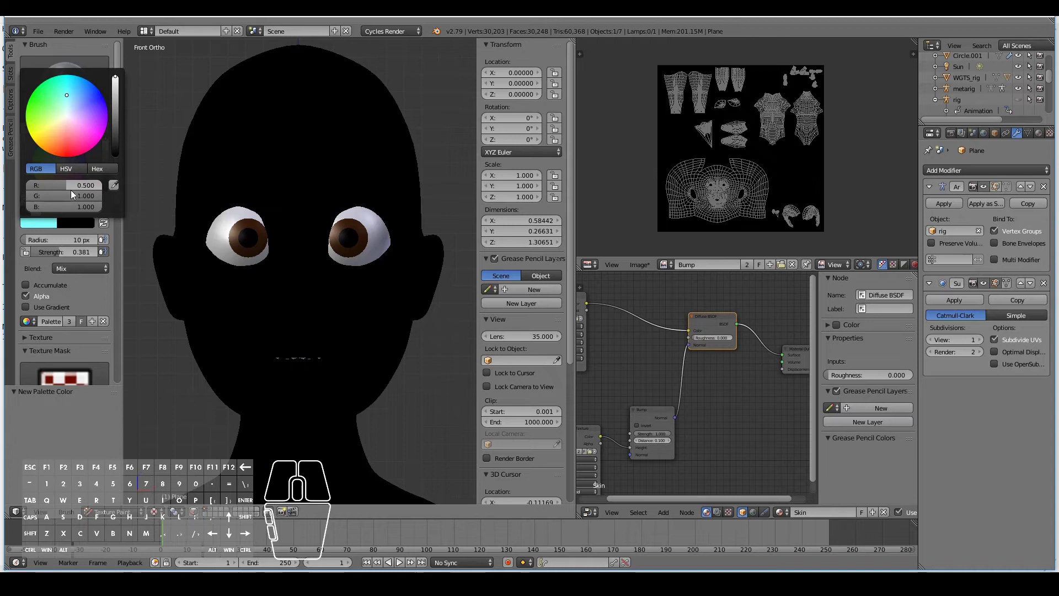
pyautogui.click(73, 193)
pyautogui.write('0.5')
pyautogui.press('Return')
pyautogui.click(72, 206)
pyautogui.write('0.5')
pyautogui.press('Return')
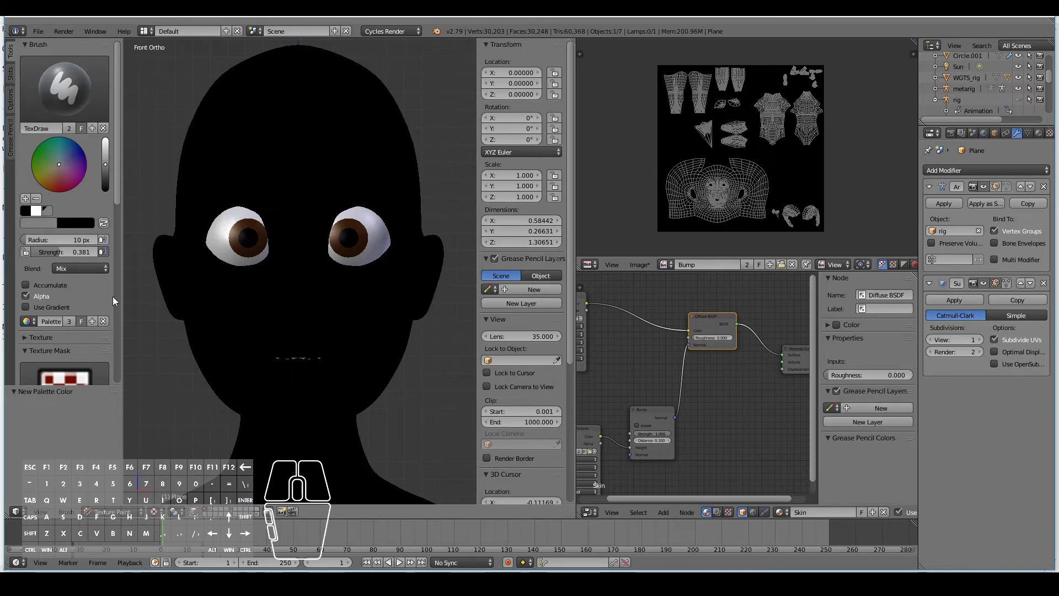
# Switch the paint brush to Fill.
pyautogui.click(75, 107)
pyautogui.click(88, 155)
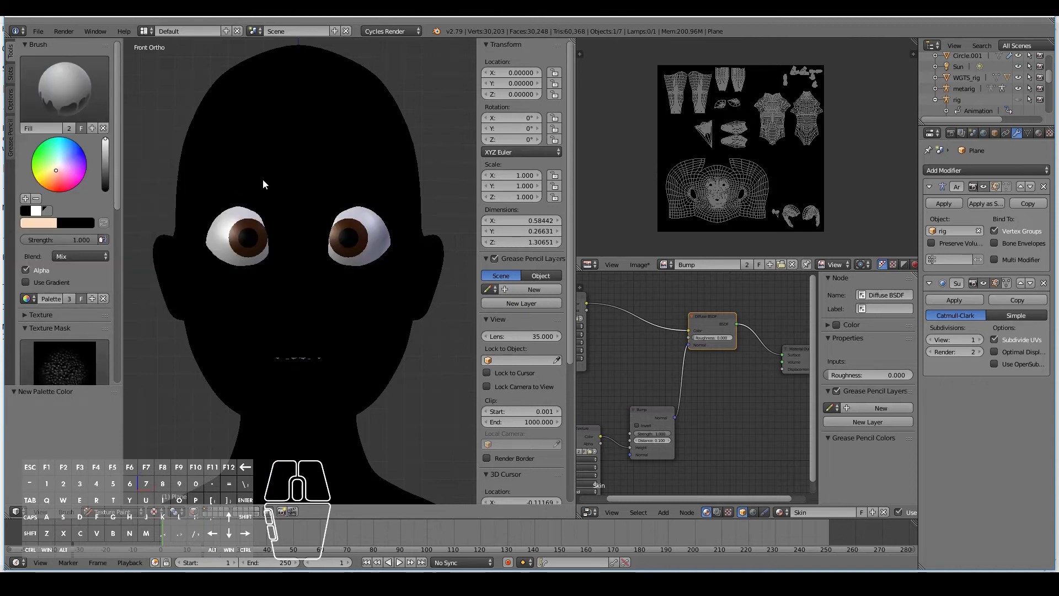
pyautogui.click(297, 163)
pyautogui.scroll(4, 701, 192)
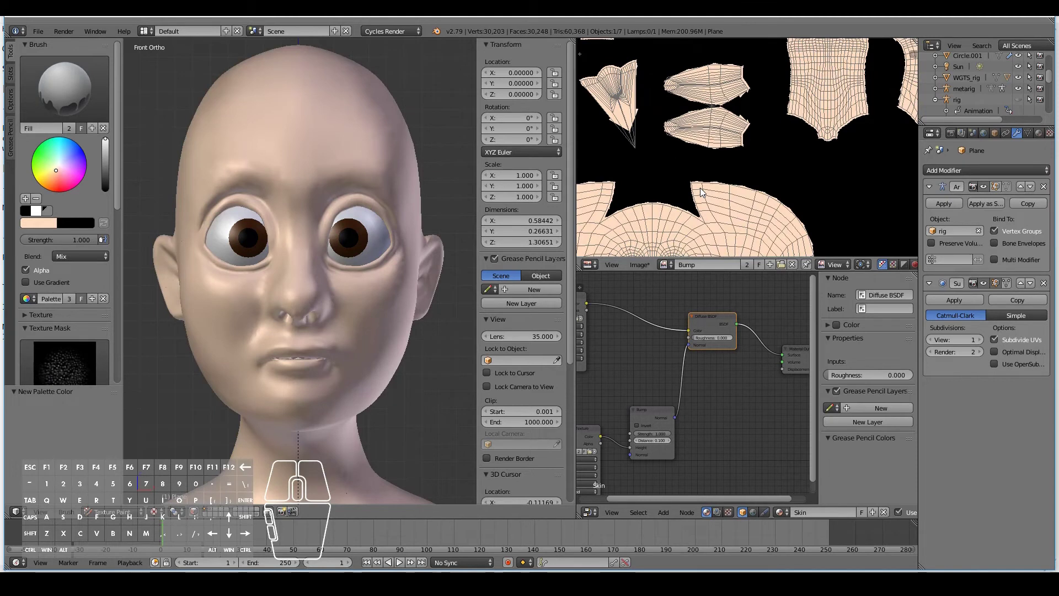
pyautogui.hotkey('ctrl', 'z')
pyautogui.scroll(-4, 702, 192)
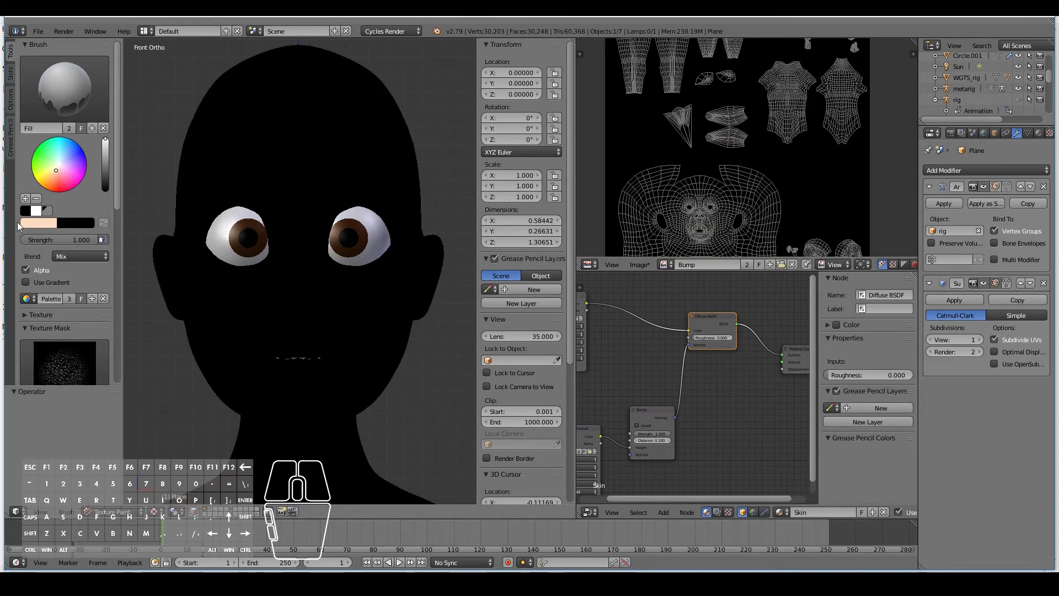
# Fill the whole Bump texture with the mid-grey palette colour.
pyautogui.click(48, 213)
pyautogui.click(307, 181)
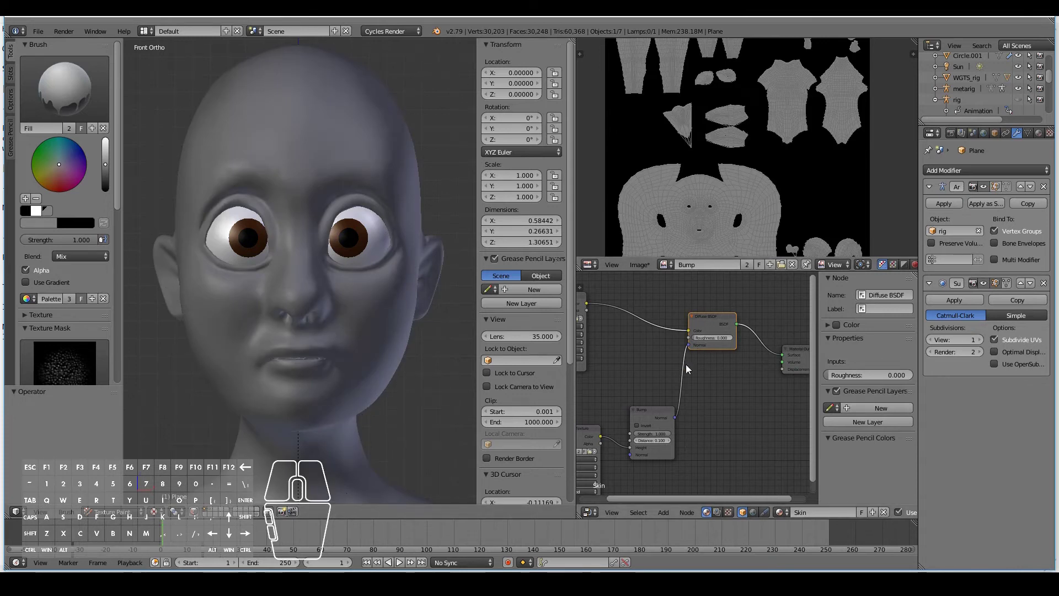
pyautogui.scroll(1, 330, 316)
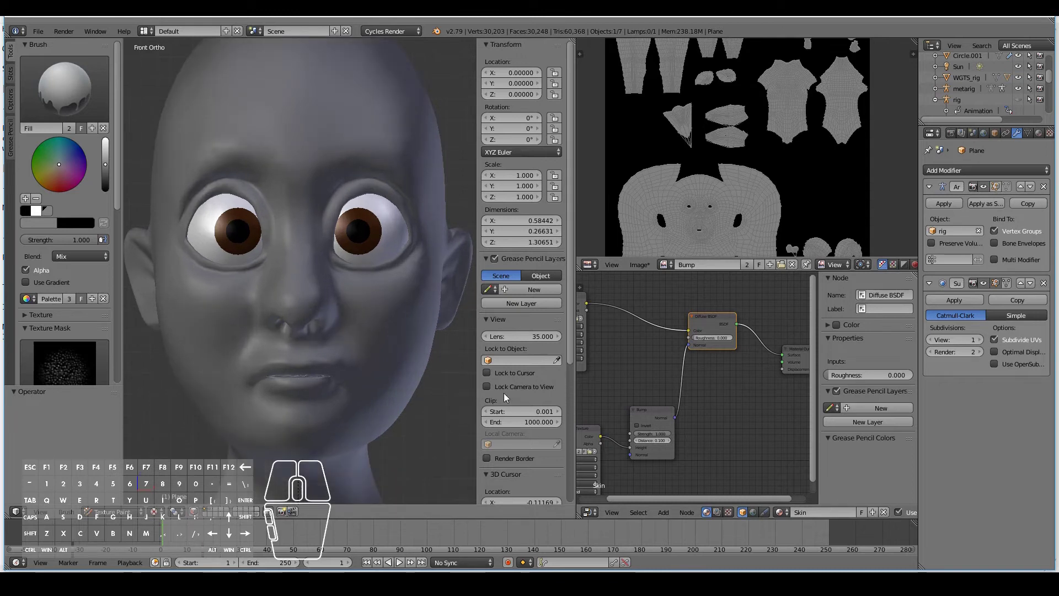
pyautogui.press('shift')
pyautogui.keyDown('shift'); pyautogui.scroll(-4, 379, 367); pyautogui.keyUp('shift')
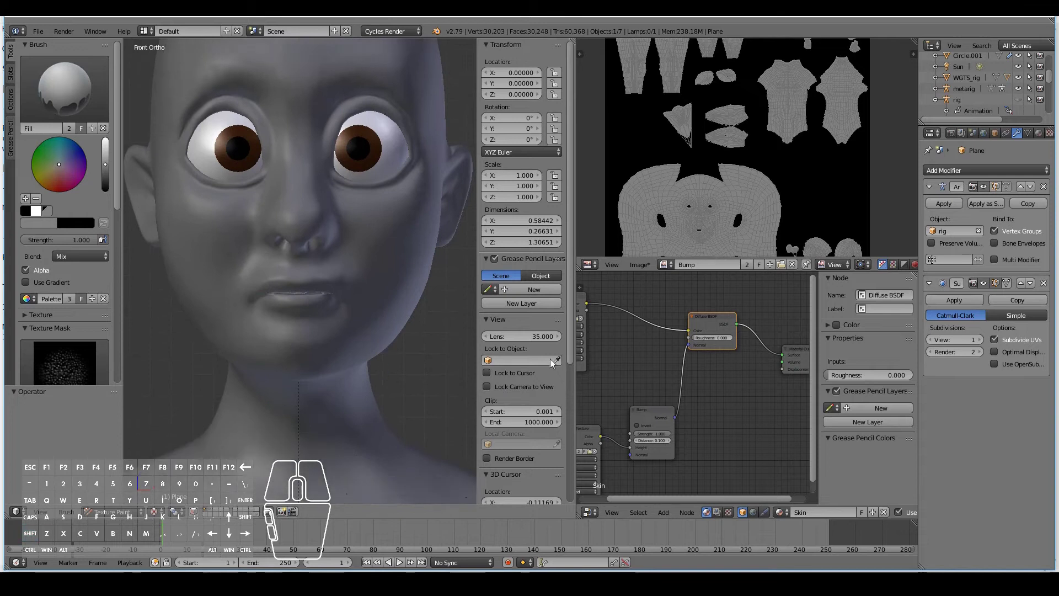
# Display the Skin Texture image in the image editor.
pyautogui.click(665, 265)
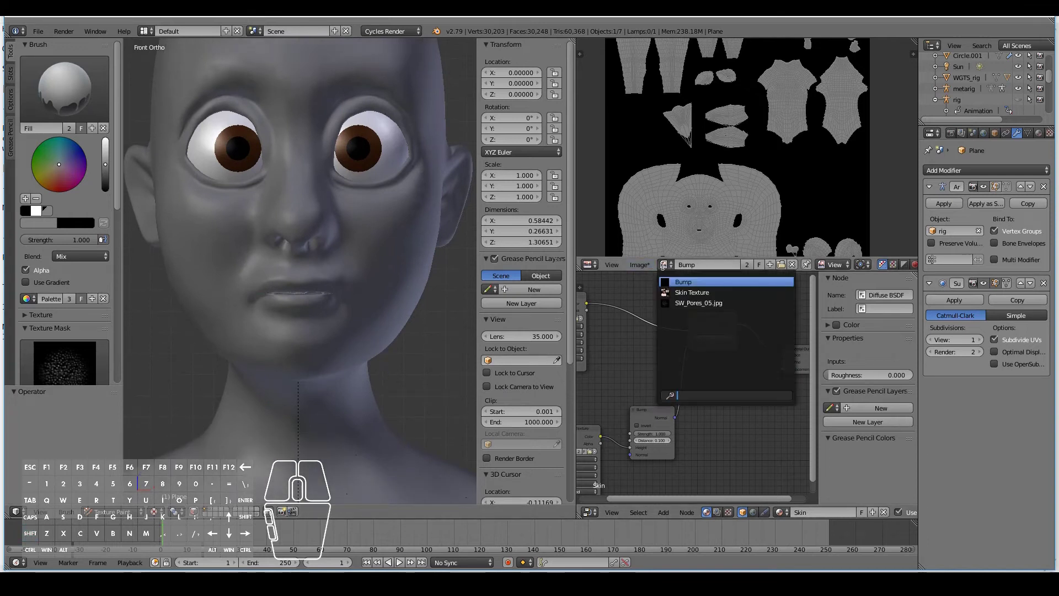
pyautogui.click(690, 292)
pyautogui.scroll(-1, 597, 363)
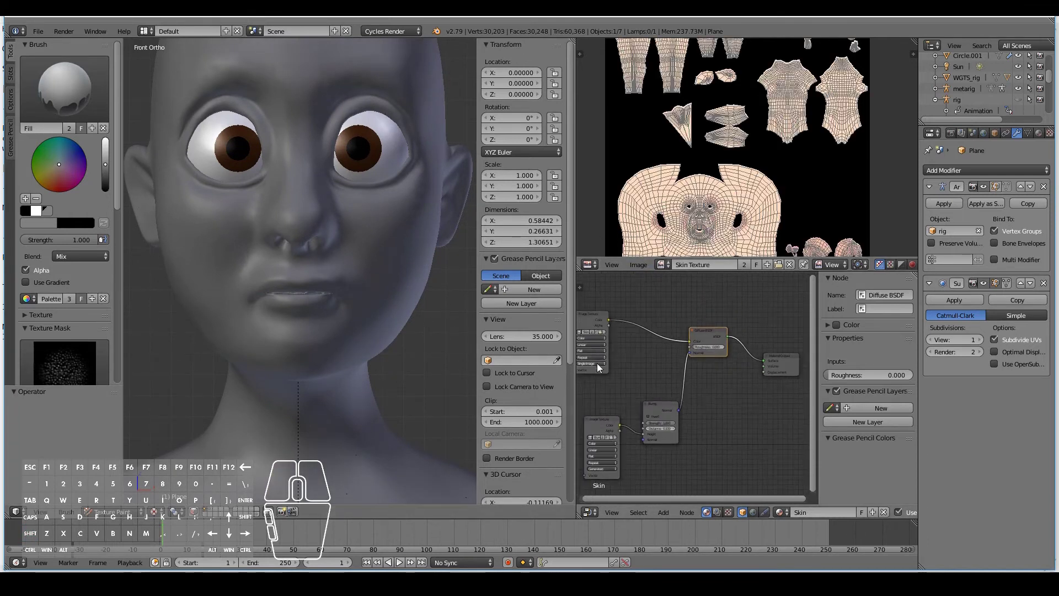
pyautogui.scroll(-1, 597, 363)
pyautogui.moveTo(749, 366)
pyautogui.mouseDown()
pyautogui.moveTo(740, 366)
pyautogui.moveTo(749, 366)
pyautogui.mouseUp()
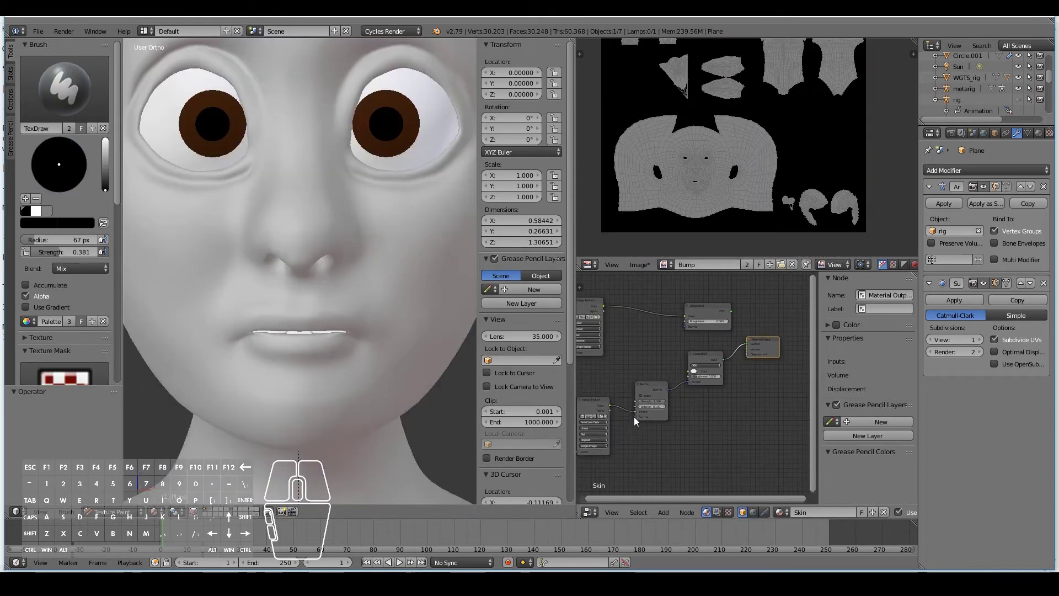
# Test a black bump stroke on the cheek beside the nose, undo it, and choose Material viewport shading.
pyautogui.click(403, 243)
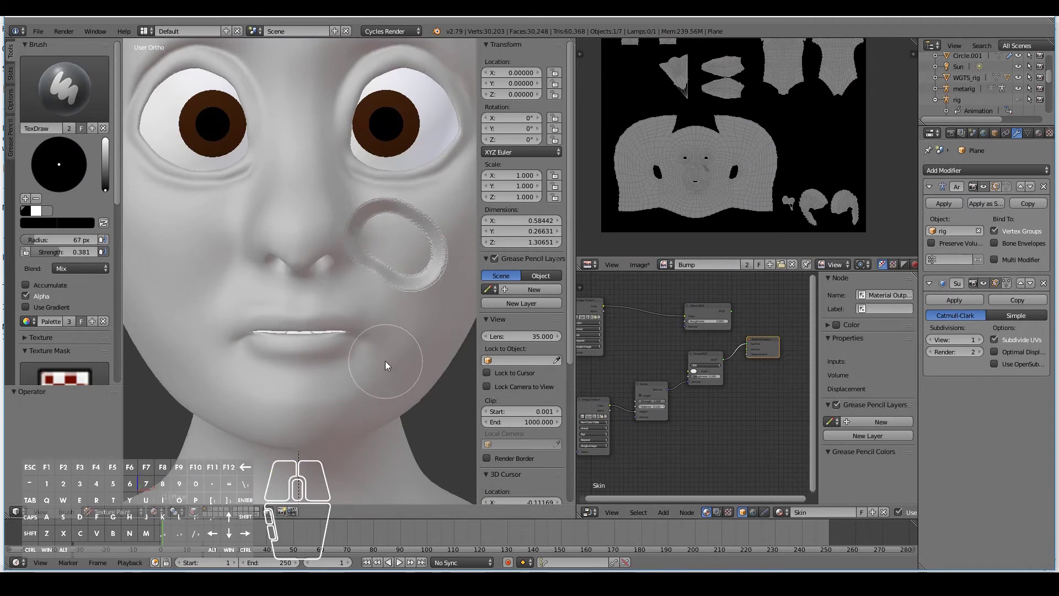
pyautogui.hotkey('ctrl', 'z')
pyautogui.click(154, 512)
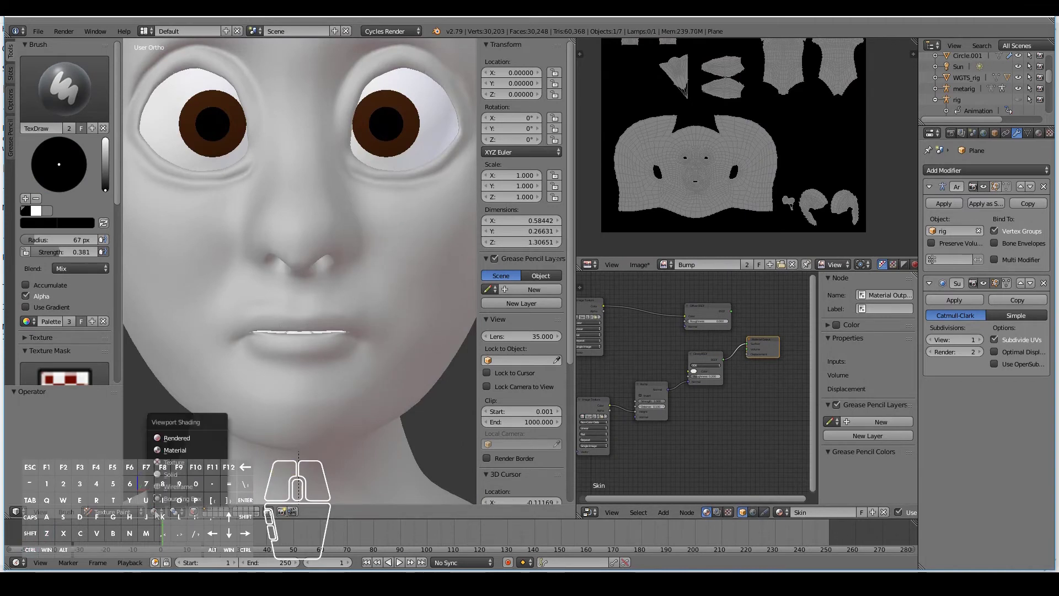
pyautogui.click(174, 448)
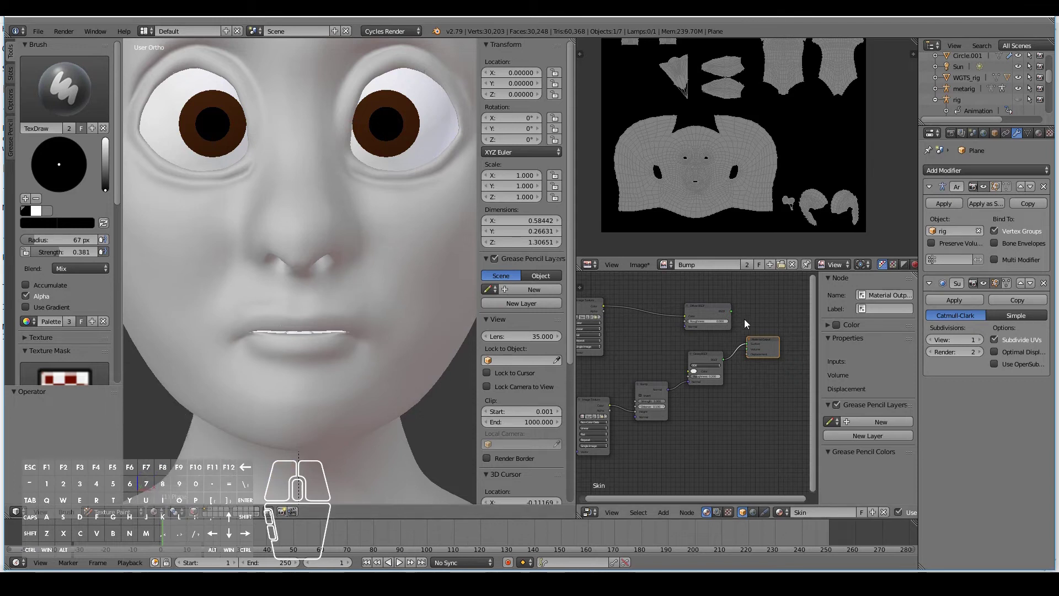
# Delete the Glossy BSDF and connect the Diffuse BSDF between the Bump node's Normal output and the Material Output.
pyautogui.moveTo(759, 342)
pyautogui.mouseDown()
pyautogui.moveTo(784, 332)
pyautogui.moveTo(728, 306)
pyautogui.moveTo(761, 329)
pyautogui.mouseUp()
pyautogui.click(721, 307)
pyautogui.click(710, 354)
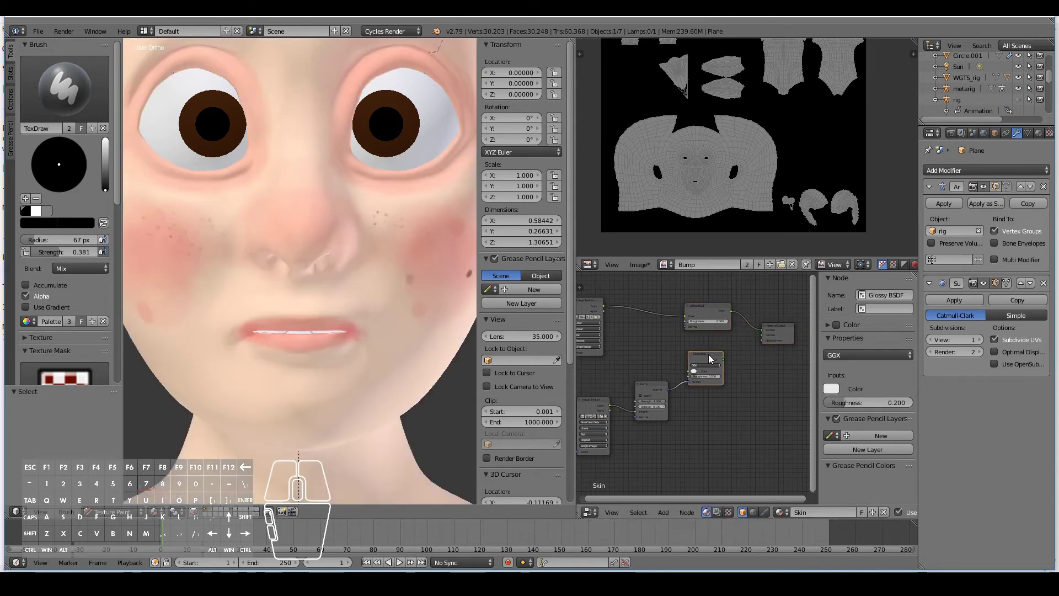
pyautogui.press('x')
pyautogui.moveTo(667, 390); pyautogui.dragTo(687, 331)
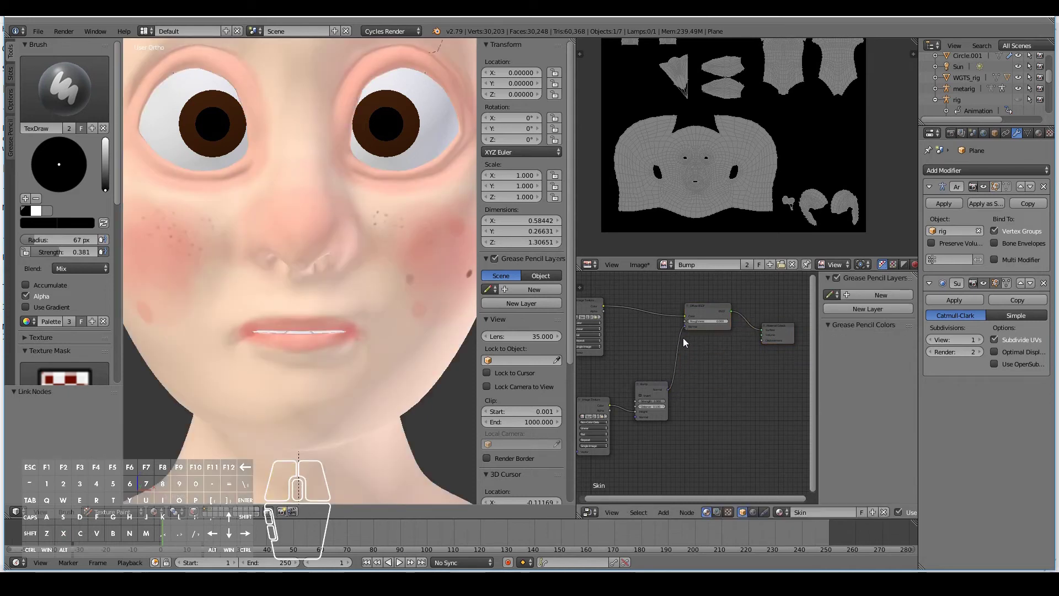
pyautogui.moveTo(765, 330); pyautogui.dragTo(761, 329)
# Make the Bump Image Texture node active, test a black stroke on the cheek, and undo the stroke.
pyautogui.click(603, 402)
pyautogui.moveTo(387, 302)
pyautogui.mouseDown()
pyautogui.moveTo(403, 254)
pyautogui.moveTo(429, 309)
pyautogui.mouseUp()
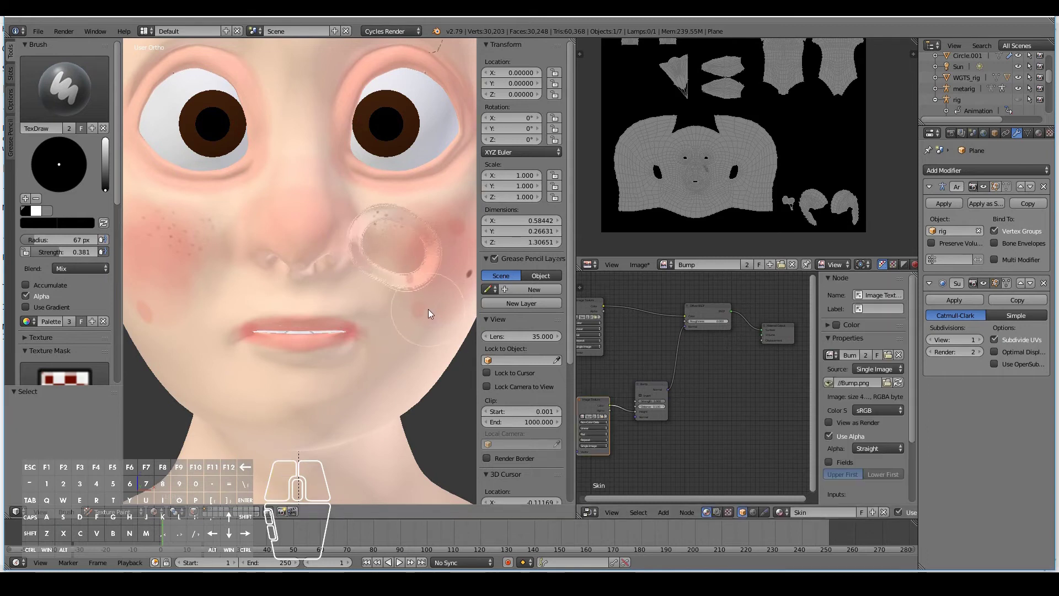
pyautogui.hotkey('ctrl', 'z')
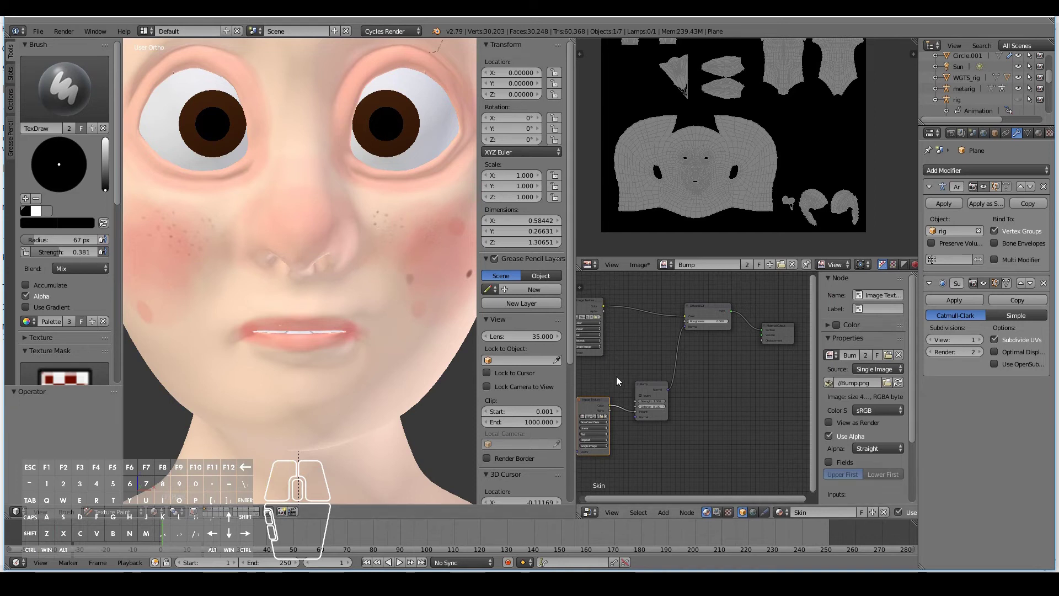
# Reposition the Bump Image Texture and Bump nodes together below the skin texture node.
pyautogui.moveTo(691, 444); pyautogui.dragTo(722, 445, button='middle')
pyautogui.press('a')
pyautogui.moveTo(616, 376); pyautogui.dragTo(682, 436)
pyautogui.press('g')
pyautogui.click(674, 438)
# Preview the head in Solid viewport shading and return to Material shading.
pyautogui.click(156, 512)
pyautogui.click(167, 474)
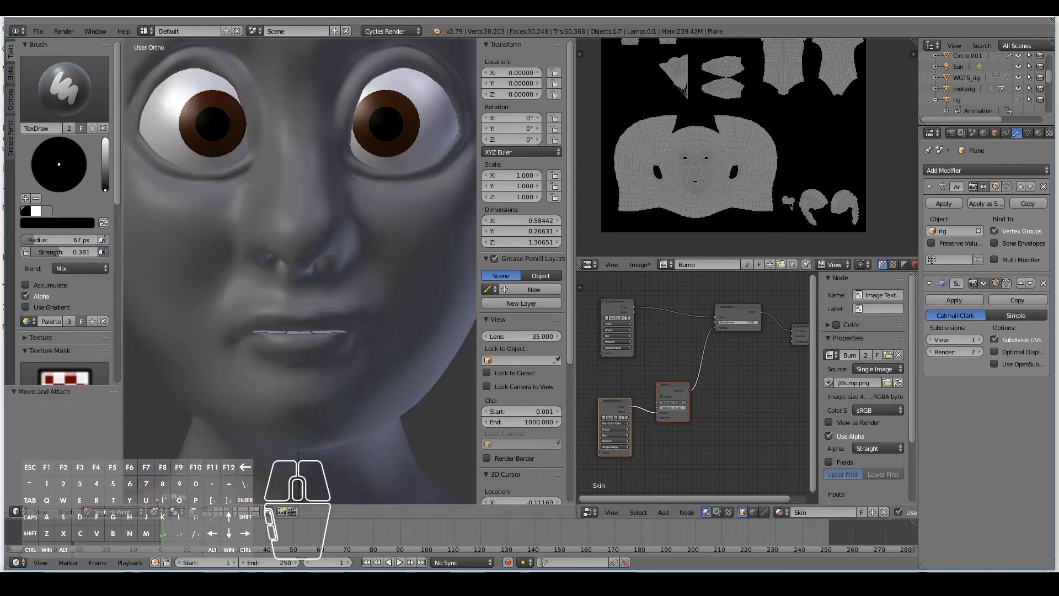
pyautogui.click(157, 512)
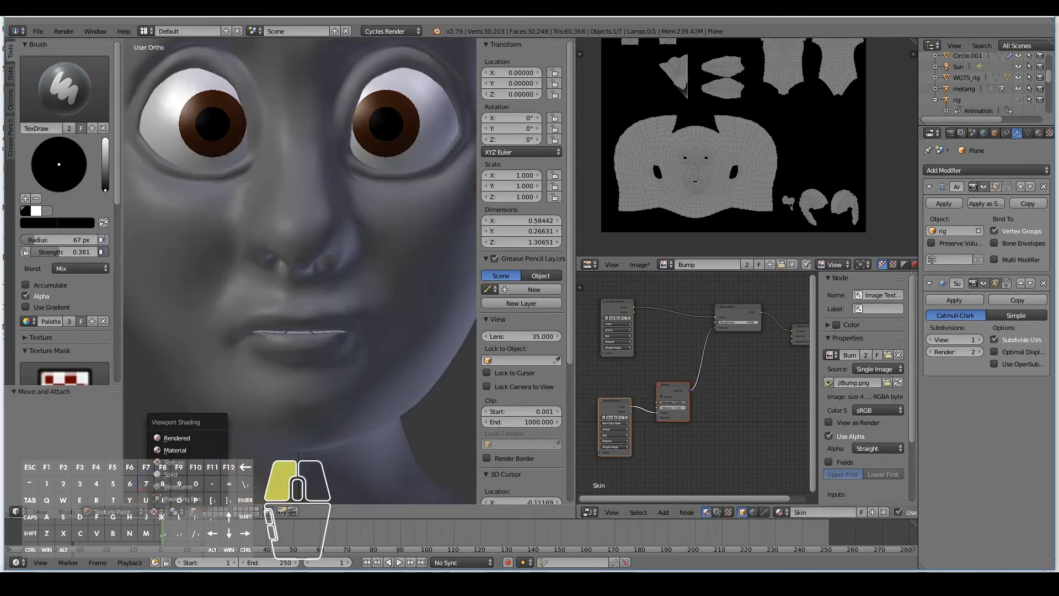
pyautogui.click(162, 446)
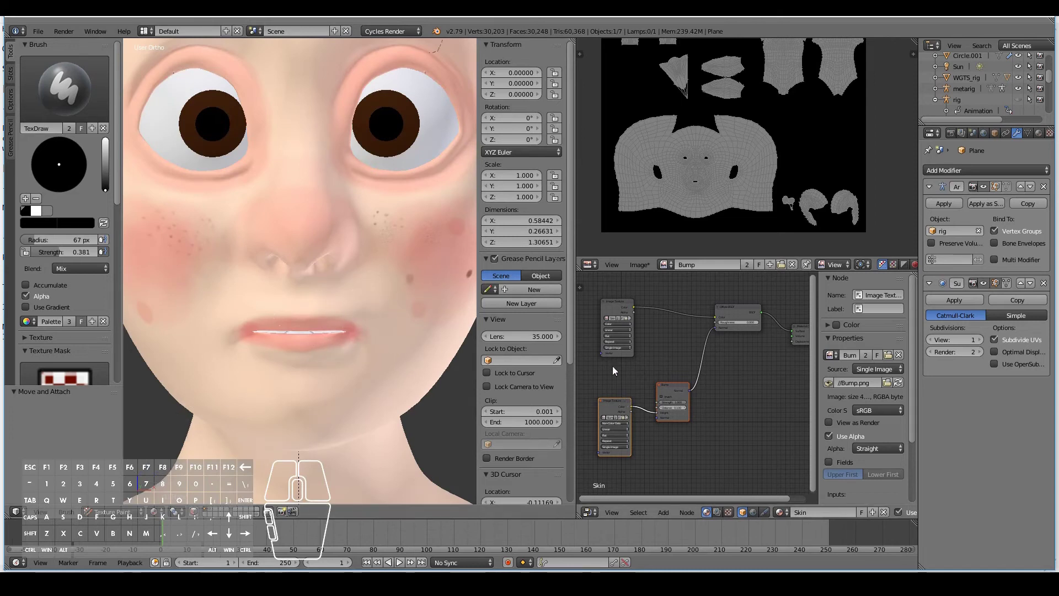
# Make the skin Image Texture node active, test a brush stroke on the cheek, and undo the stroke.
pyautogui.click(614, 307)
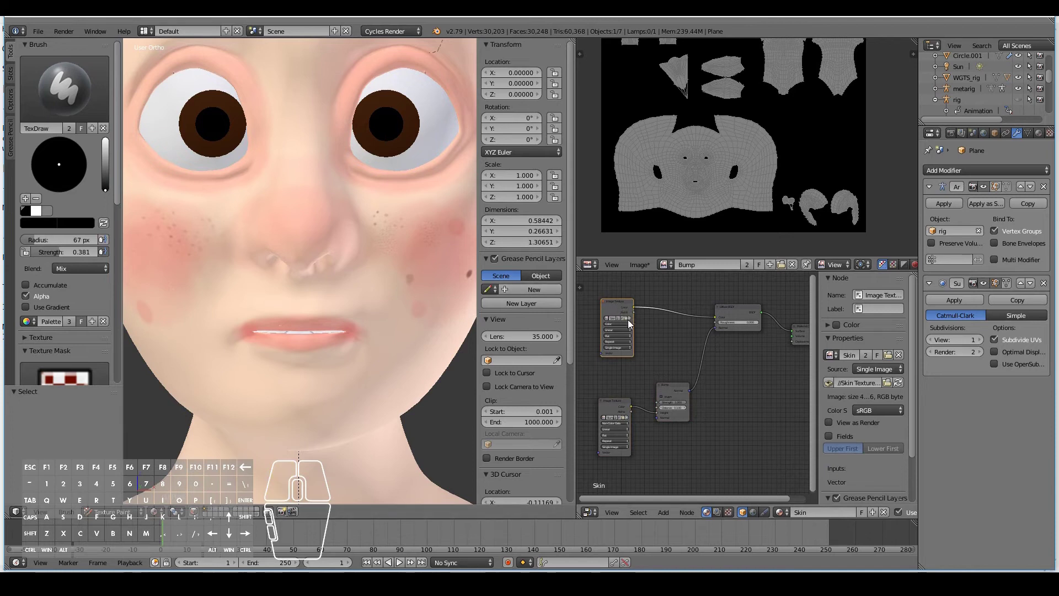
pyautogui.scroll(3, 655, 341)
pyautogui.scroll(-1, 655, 341)
pyautogui.moveTo(654, 341); pyautogui.dragTo(622, 352, button='middle')
pyautogui.moveTo(776, 332); pyautogui.dragTo(778, 332)
pyautogui.moveTo(405, 243); pyautogui.dragTo(432, 309)
pyautogui.hotkey('ctrl', 'z')
# Reactivate the Bump Image Texture node as the paint target, try another cheek stroke, and undo it.
pyautogui.moveTo(584, 371)
pyautogui.mouseDown(button='middle')
pyautogui.moveTo(726, 380)
pyautogui.moveTo(679, 381)
pyautogui.mouseUp(button='middle')
pyautogui.click(634, 404)
pyautogui.click(768, 326)
pyautogui.moveTo(410, 260); pyautogui.dragTo(416, 286)
pyautogui.hotkey('ctrl', 'z')
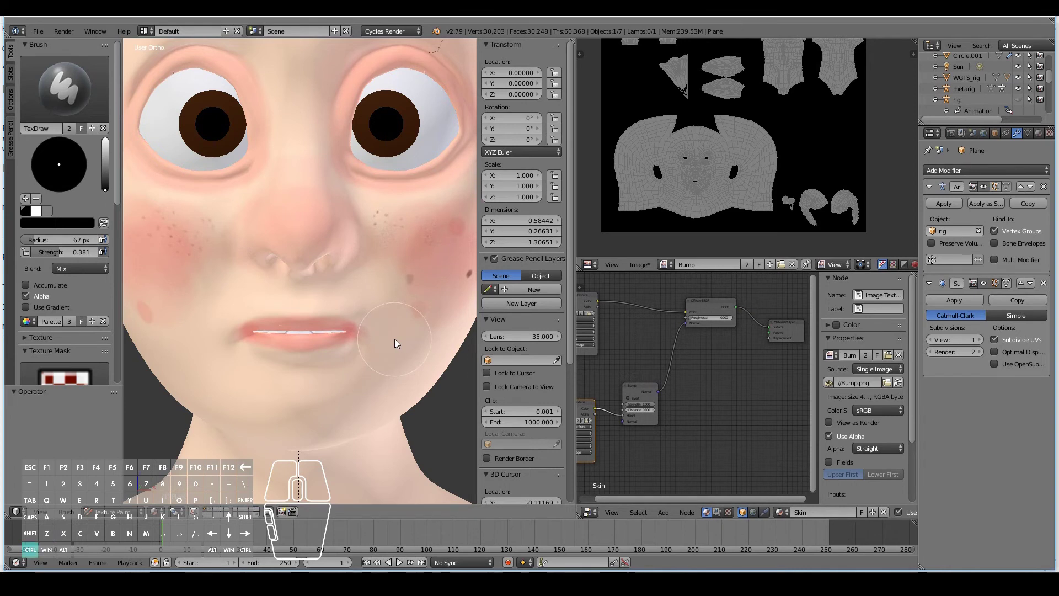
# Widen the 3D viewport for a close-up of the nose and mouth.
pyautogui.moveTo(577, 298); pyautogui.dragTo(738, 298)
pyautogui.scroll(2, 377, 312)
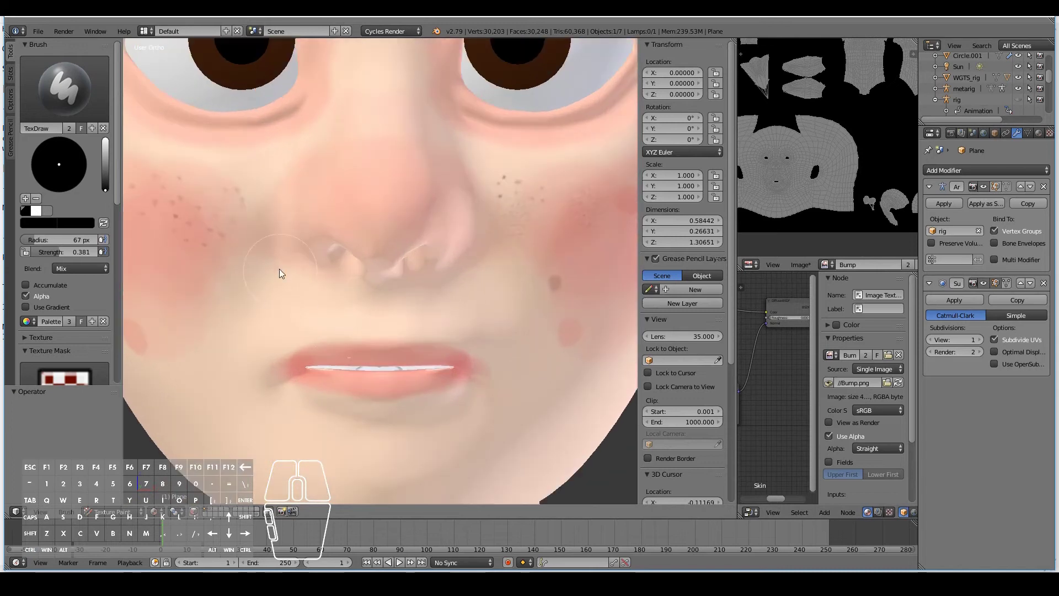
# Try a black brush stroke on the character's cheek and return to the front view.
pyautogui.moveTo(243, 230); pyautogui.dragTo(387, 270, button='middle')
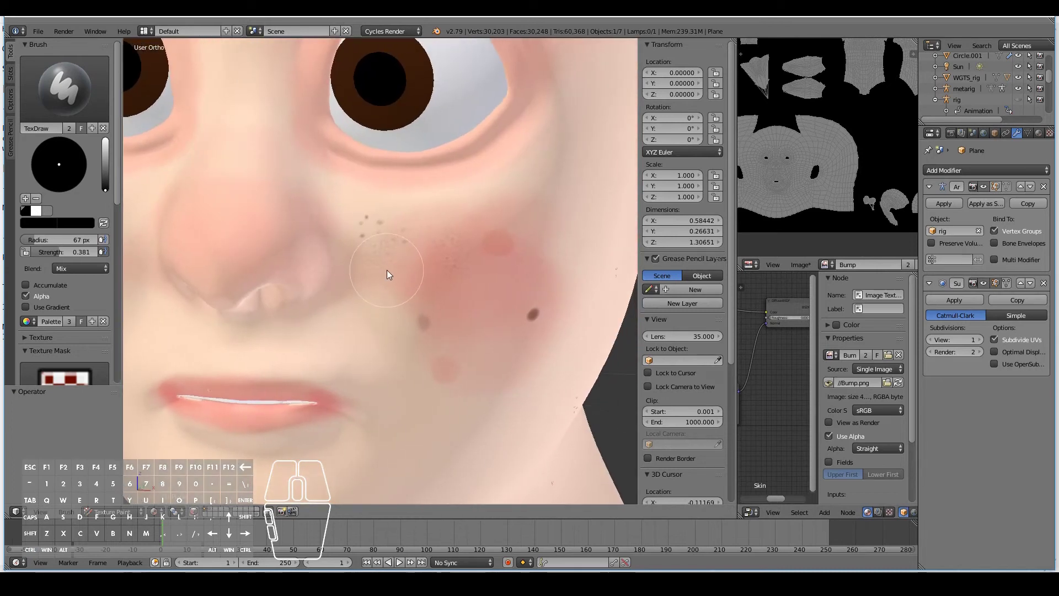
pyautogui.moveTo(392, 264); pyautogui.dragTo(395, 260)
pyautogui.moveTo(423, 290); pyautogui.dragTo(429, 295)
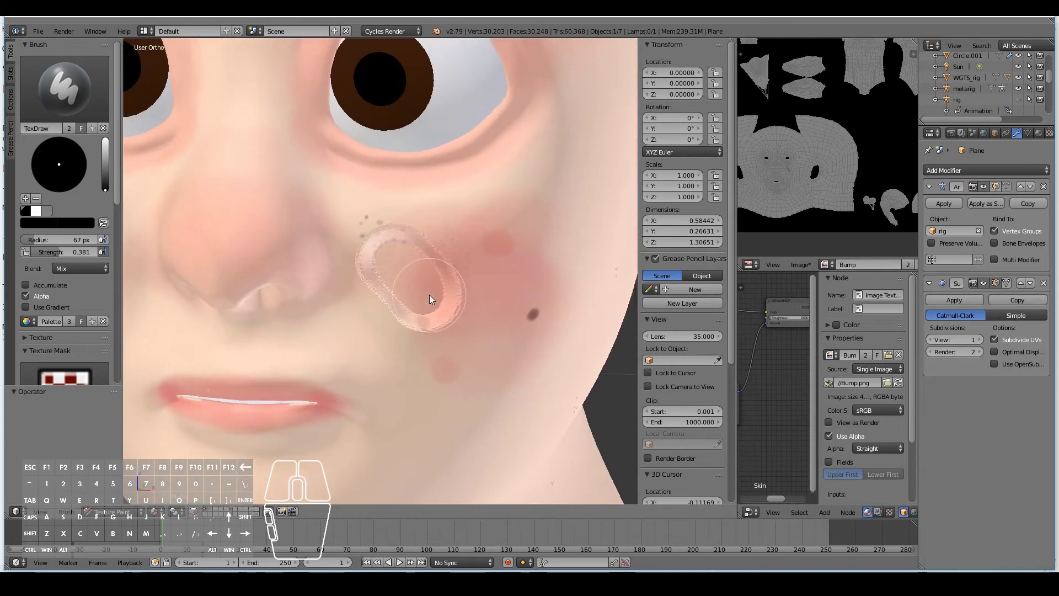
pyautogui.press('KP_1')
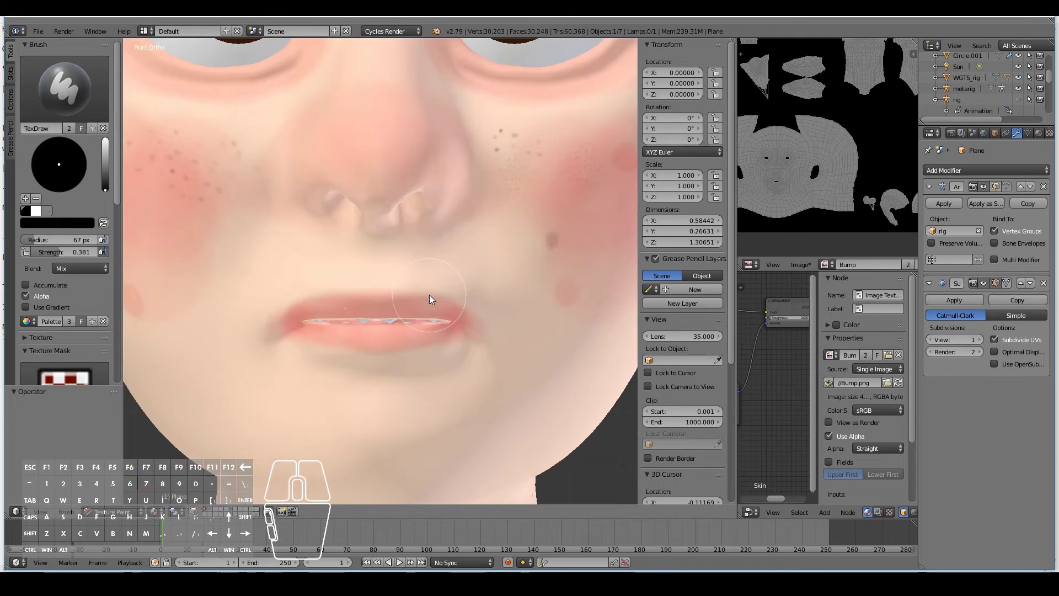
# Switch the brush color to white, try a stroke on the cheek, and undo it.
pyautogui.click(36, 211)
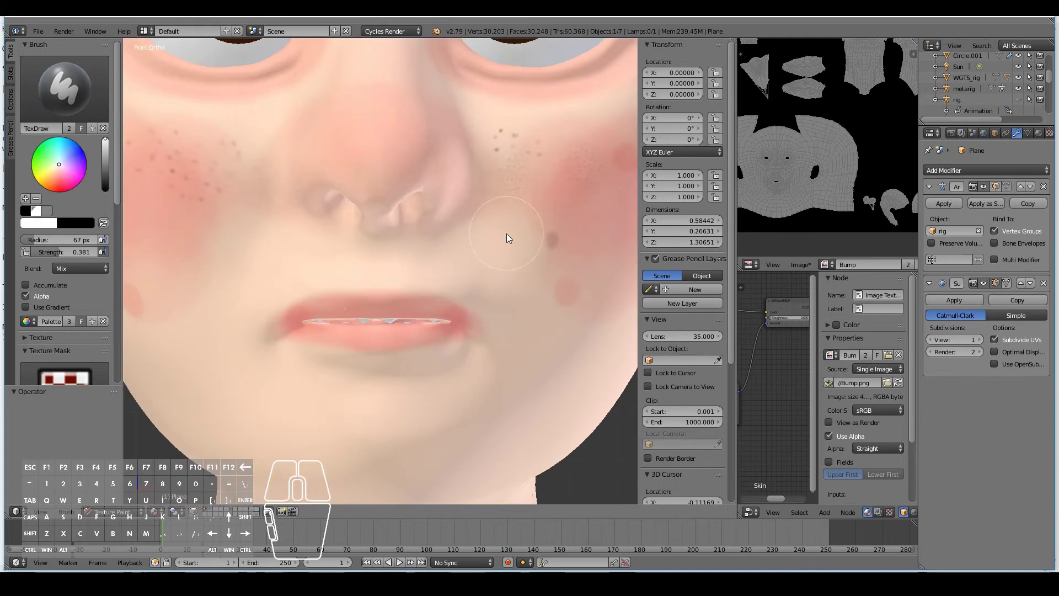
pyautogui.keyDown('ctrl'); pyautogui.scroll(3, 528, 243); pyautogui.keyUp('ctrl')
pyautogui.moveTo(475, 205); pyautogui.dragTo(500, 238)
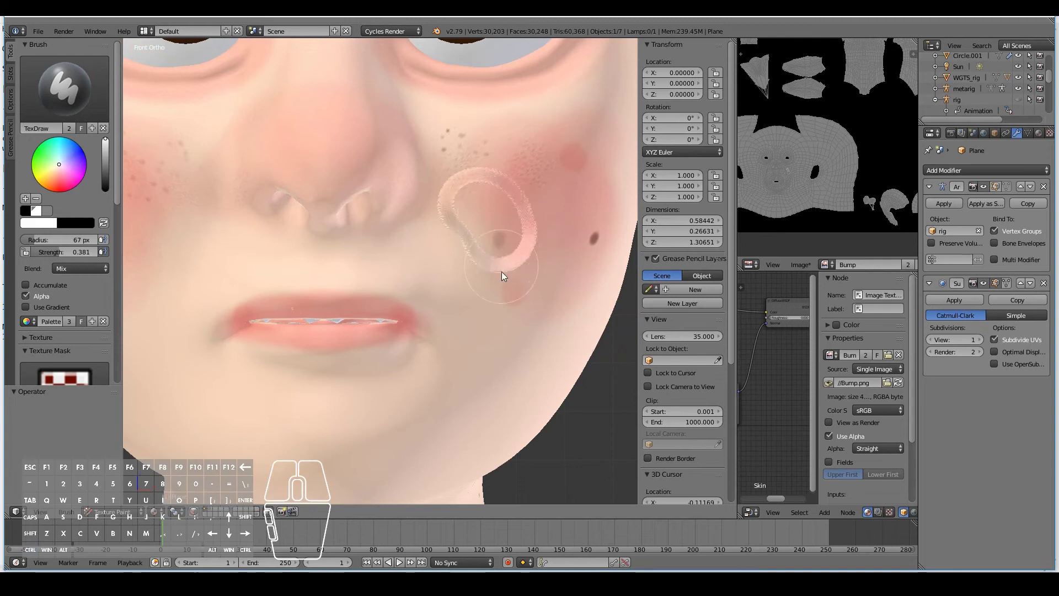
pyautogui.moveTo(508, 273)
pyautogui.mouseDown(button='middle')
pyautogui.moveTo(516, 243)
pyautogui.moveTo(538, 237)
pyautogui.moveTo(519, 296)
pyautogui.moveTo(535, 296)
pyautogui.moveTo(473, 299)
pyautogui.mouseUp(button='middle')
pyautogui.hotkey('ctrl', 'z')
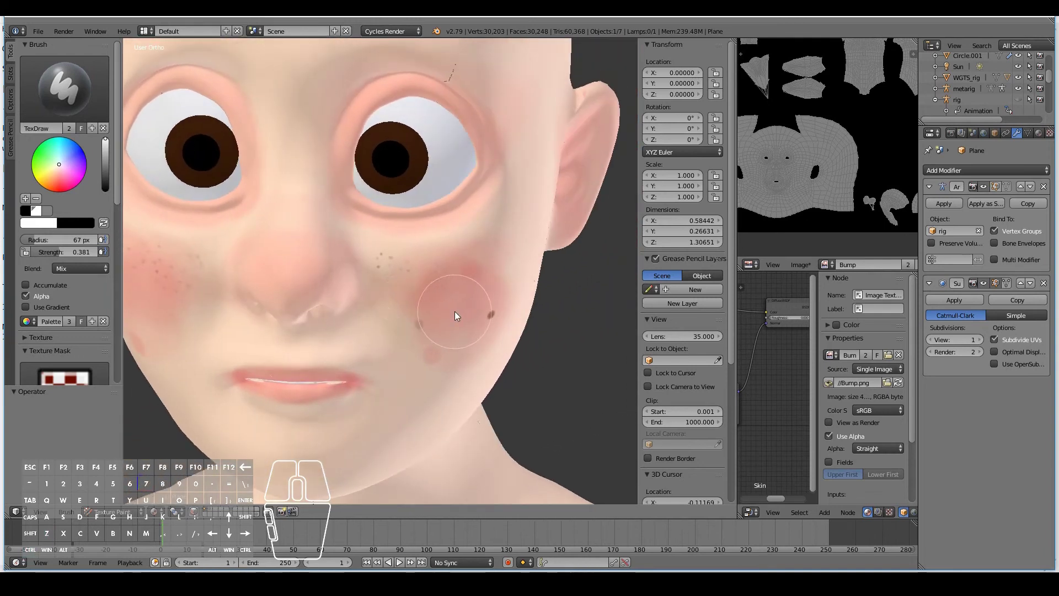
# Add a new texture mask named Skin to the brush and set its texture type to Clouds.
pyautogui.press('KP_1')
pyautogui.scroll(3, 454, 311)
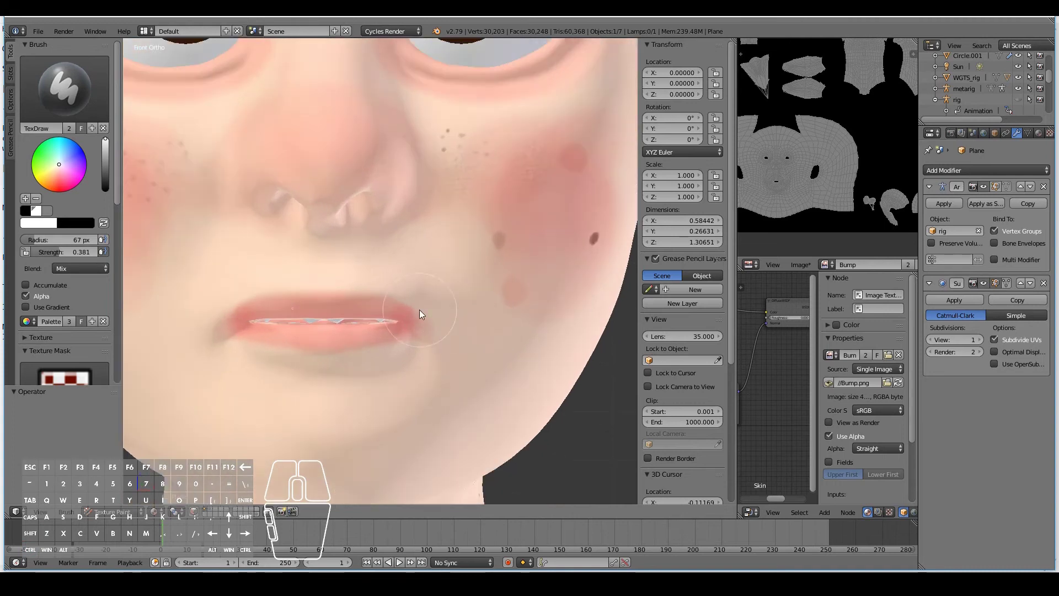
pyautogui.scroll(-8, 53, 230)
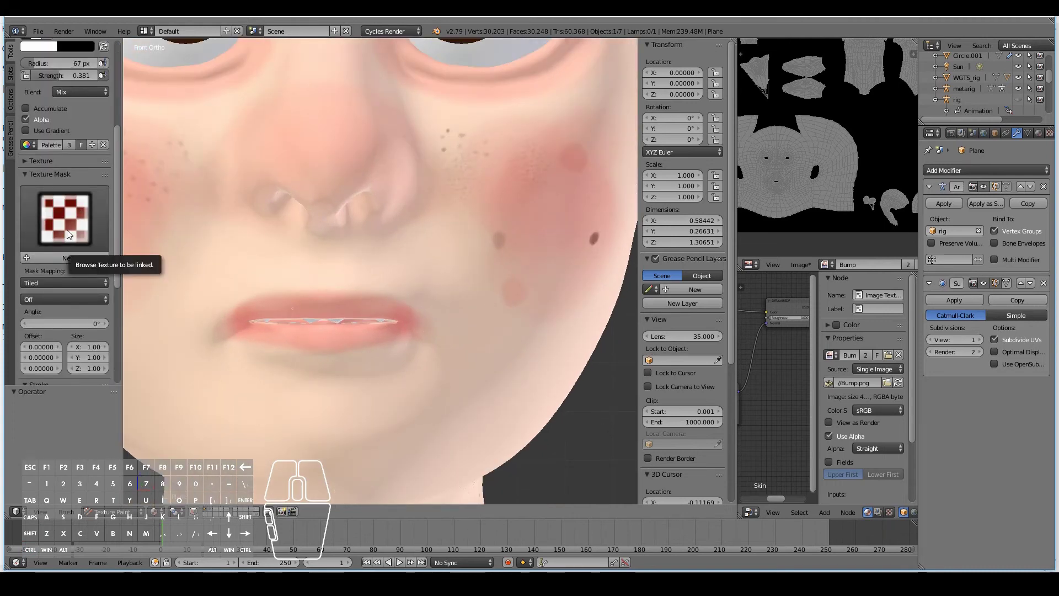
pyautogui.click(62, 258)
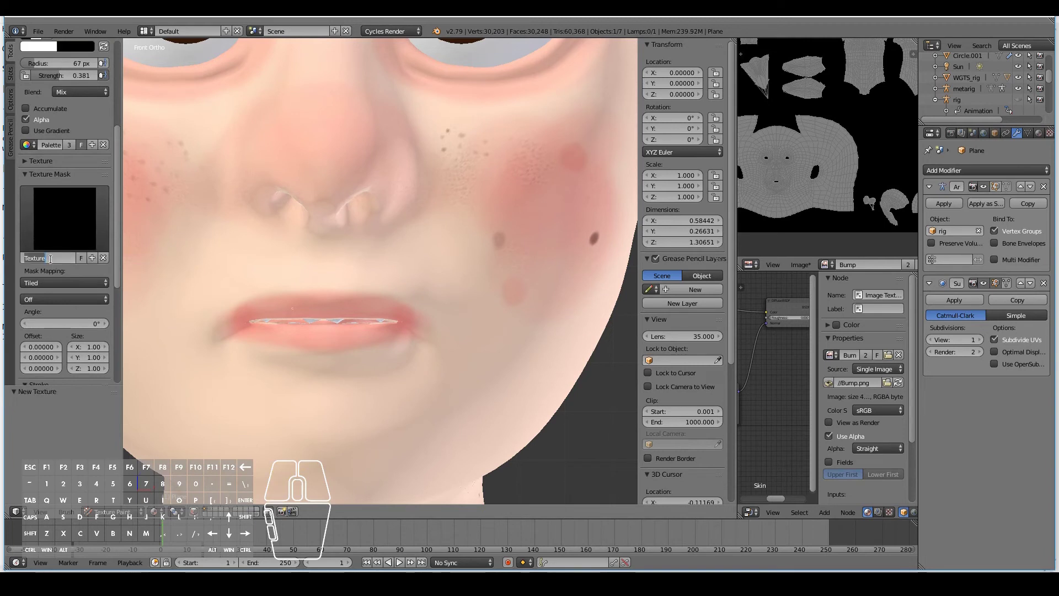
pyautogui.click(1049, 133)
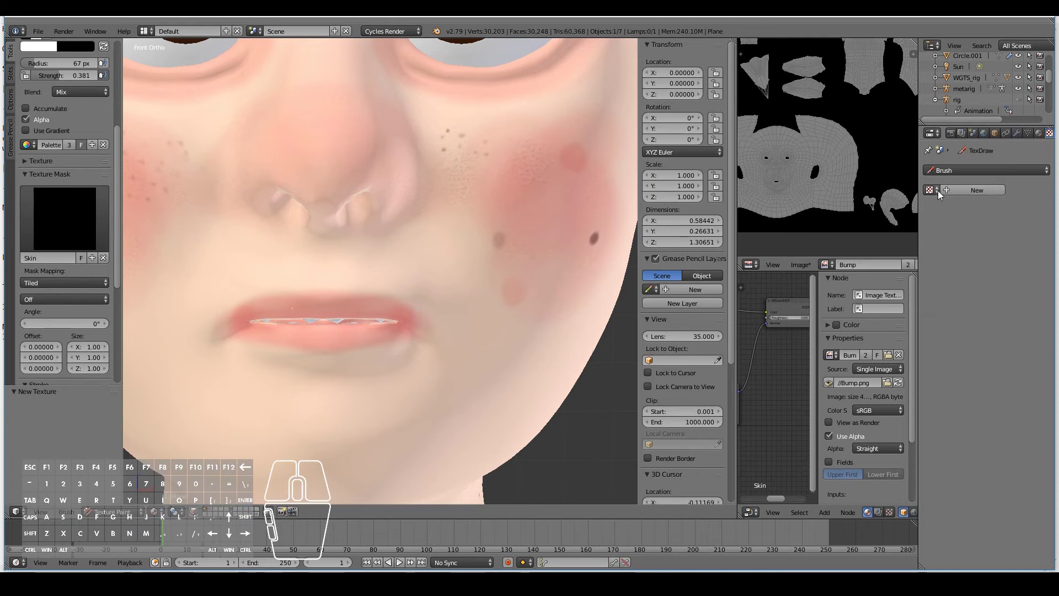
pyautogui.click(1008, 170)
pyautogui.click(997, 159)
pyautogui.click(1040, 209)
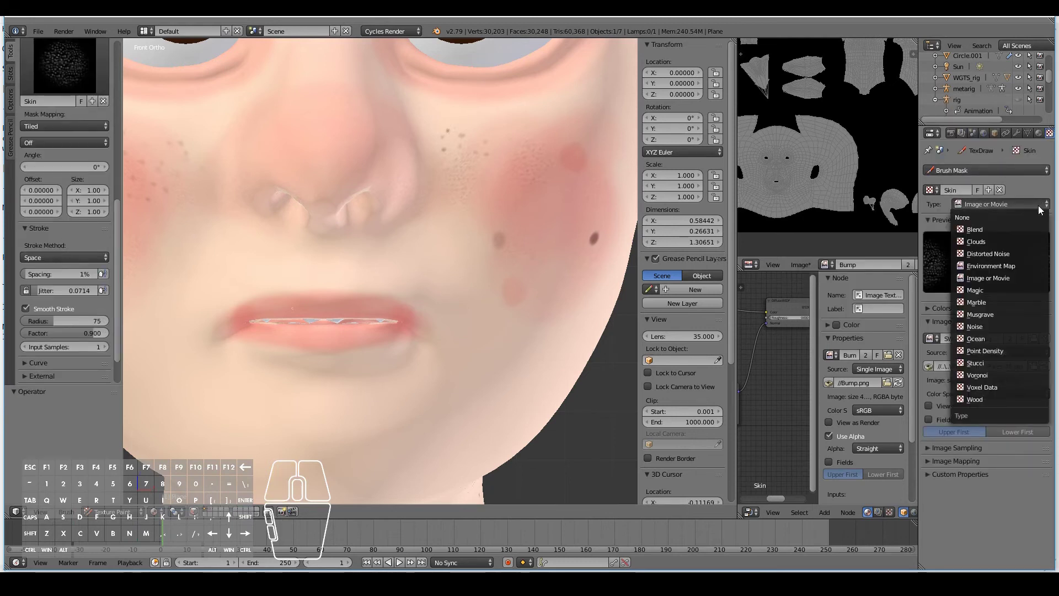
pyautogui.click(1003, 241)
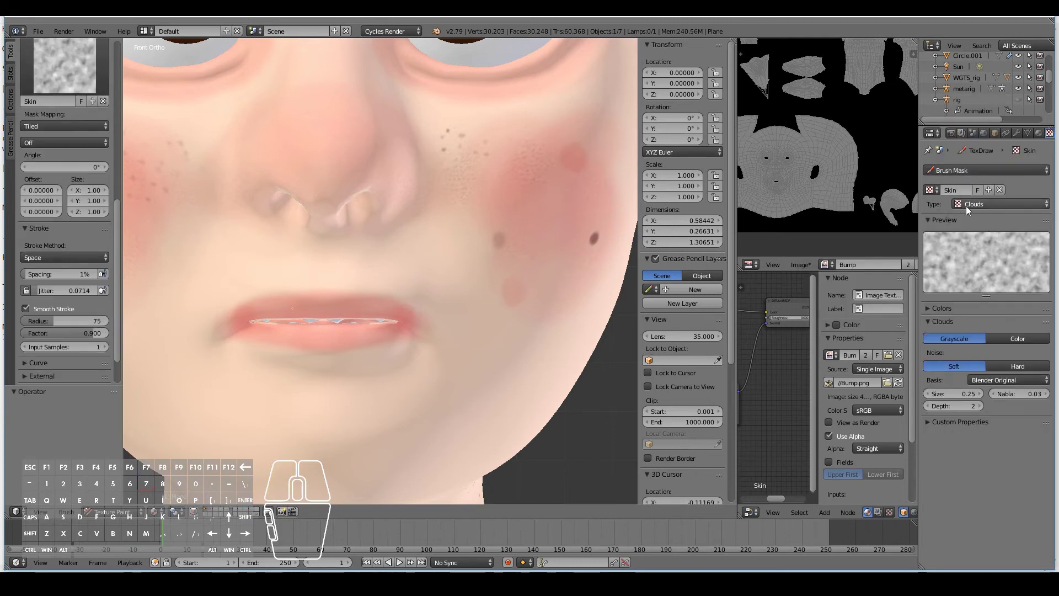
# Test the Clouds-masked brush on the cheek and undo the test strokes.
pyautogui.moveTo(483, 190); pyautogui.dragTo(545, 242)
pyautogui.hotkey('ctrl', 'z')
pyautogui.click(499, 187)
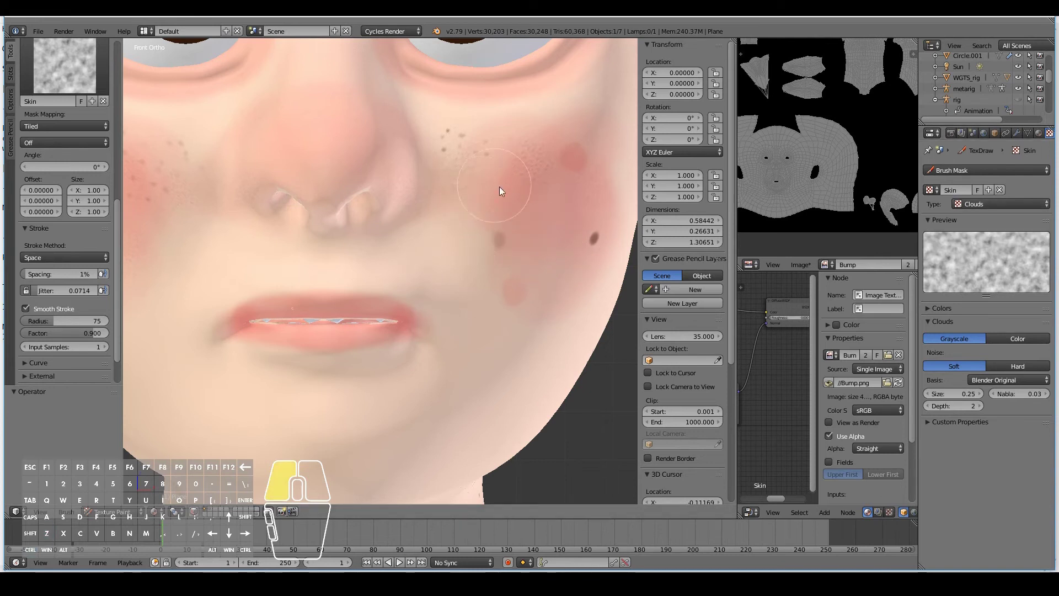
pyautogui.hotkey('ctrl', 'z')
# Turn off Smooth Stroke for the brush, try two more cheek strokes, and undo them.
pyautogui.click(25, 308)
pyautogui.moveTo(479, 219); pyautogui.dragTo(501, 231)
pyautogui.hotkey('ctrl', 'z')
pyautogui.moveTo(493, 182)
pyautogui.mouseDown()
pyautogui.moveTo(535, 236)
pyautogui.moveTo(510, 227)
pyautogui.moveTo(535, 238)
pyautogui.mouseUp()
pyautogui.hotkey('ctrl', 'z')
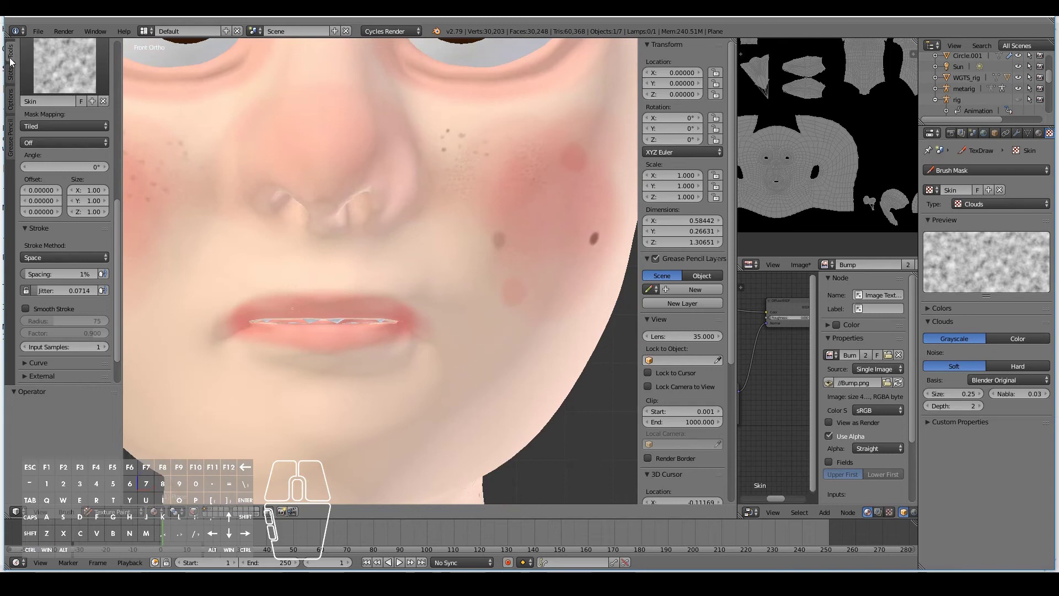
# Lower the brush strength to 0.247 and paint Clouds-masked bump detail on the cheek.
pyautogui.scroll(10, 11, 62)
pyautogui.scroll(-3, 66, 227)
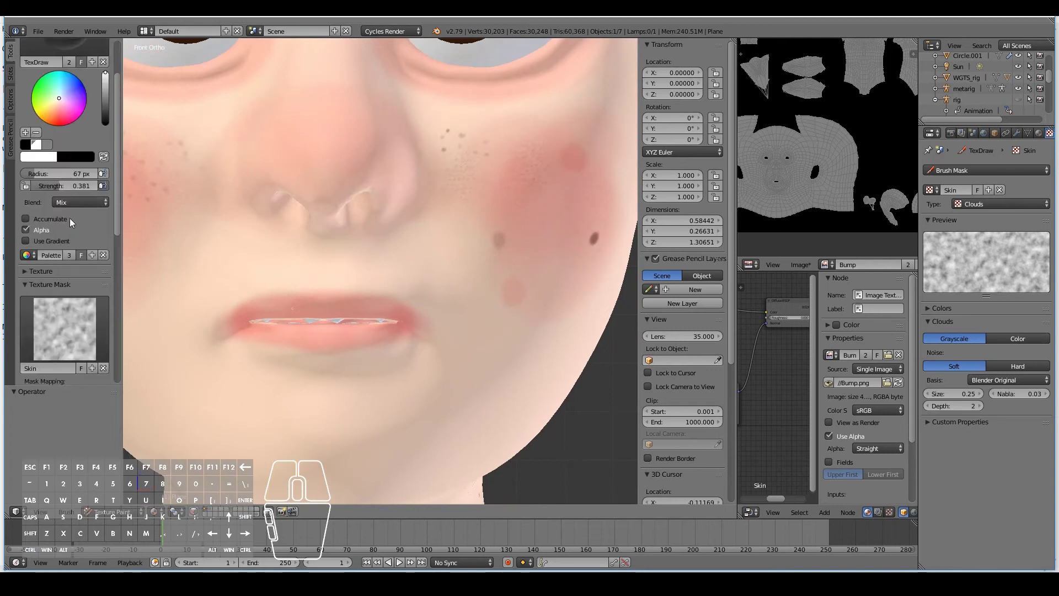
pyautogui.moveTo(69, 190); pyautogui.dragTo(69, 186)
pyautogui.moveTo(509, 217); pyautogui.dragTo(477, 254)
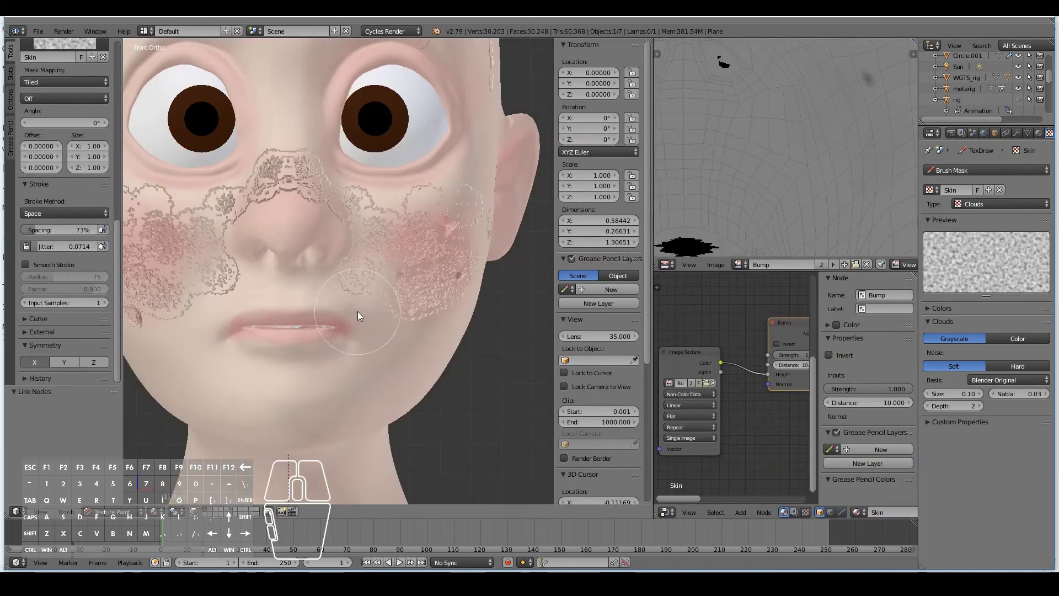
# Paint more Clouds-masked pore detail over the cheek beside the nose and mouth.
pyautogui.scroll(2, 358, 312)
pyautogui.moveTo(358, 312); pyautogui.dragTo(413, 264)
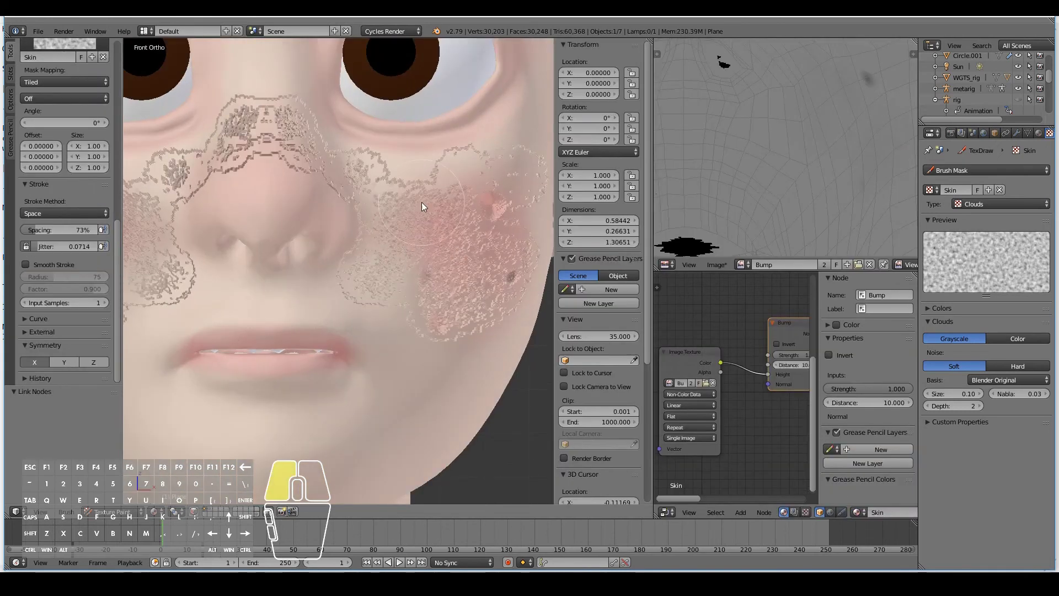
pyautogui.moveTo(461, 188)
pyautogui.mouseDown()
pyautogui.moveTo(438, 294)
pyautogui.moveTo(402, 264)
pyautogui.moveTo(386, 283)
pyautogui.moveTo(437, 309)
pyautogui.mouseUp()
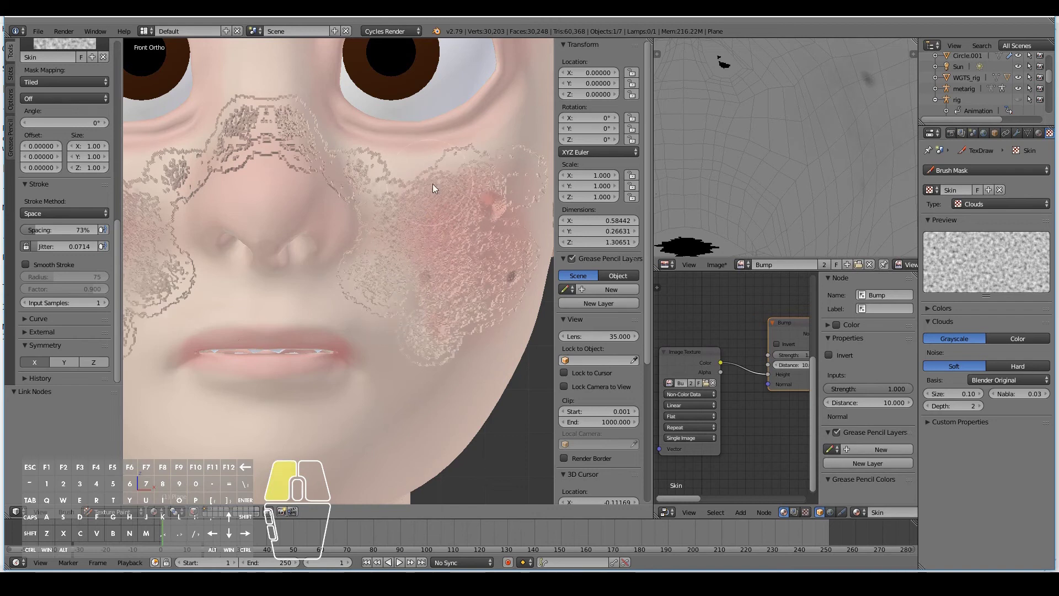
pyautogui.moveTo(514, 266); pyautogui.dragTo(450, 241)
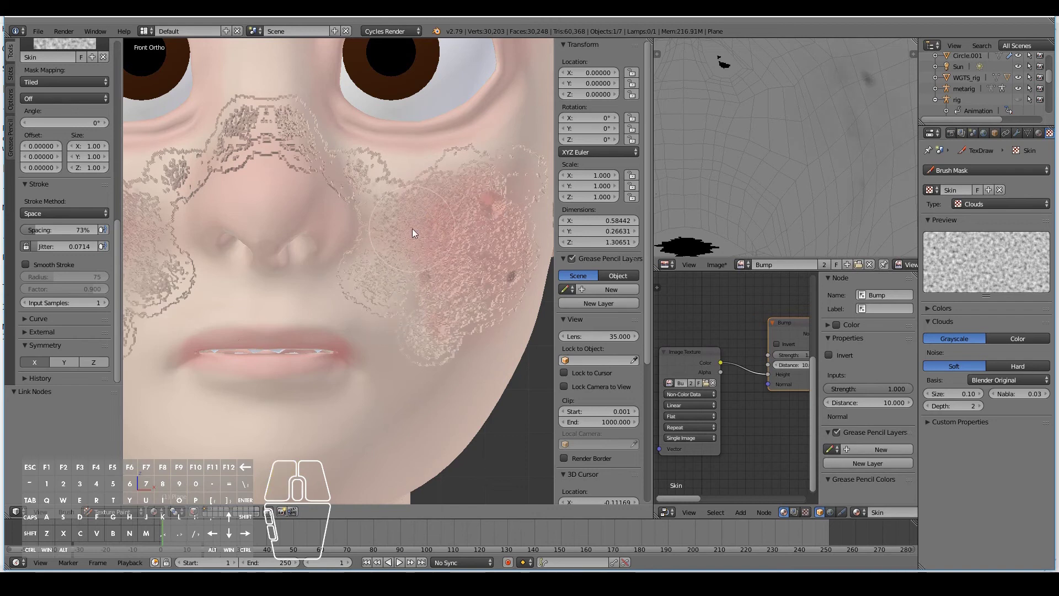
# Switch the viewport to Solid shading and examine the painted bump texture on the face from the front and side.
pyautogui.click(154, 512)
pyautogui.click(169, 474)
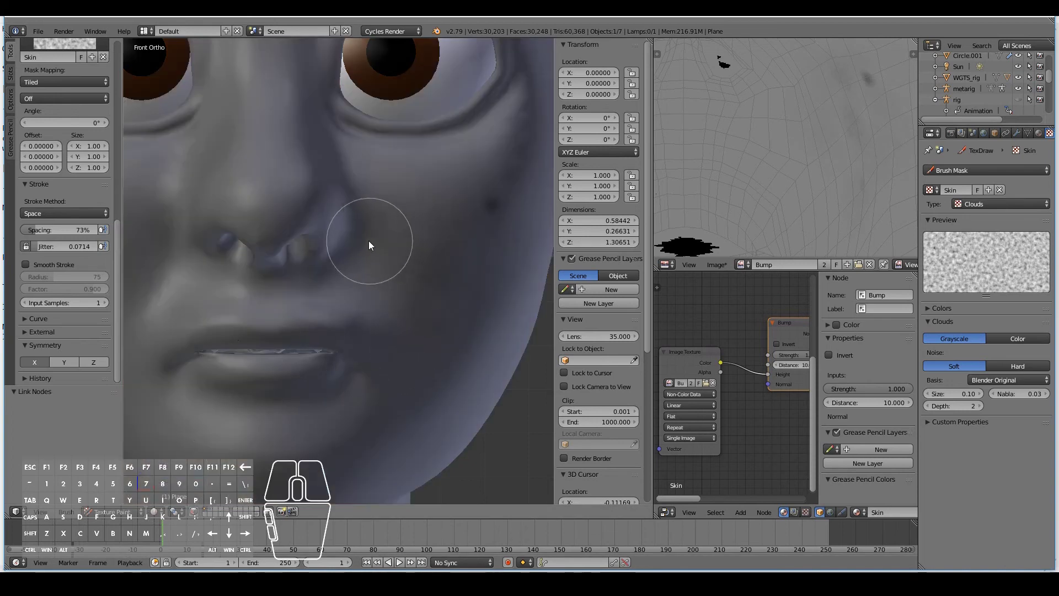
pyautogui.moveTo(369, 241); pyautogui.dragTo(326, 244, button='middle')
pyautogui.moveTo(327, 246)
pyautogui.mouseDown()
pyautogui.moveTo(338, 239)
pyautogui.moveTo(234, 204)
pyautogui.moveTo(261, 272)
pyautogui.moveTo(303, 293)
pyautogui.moveTo(402, 197)
pyautogui.moveTo(314, 324)
pyautogui.mouseUp()
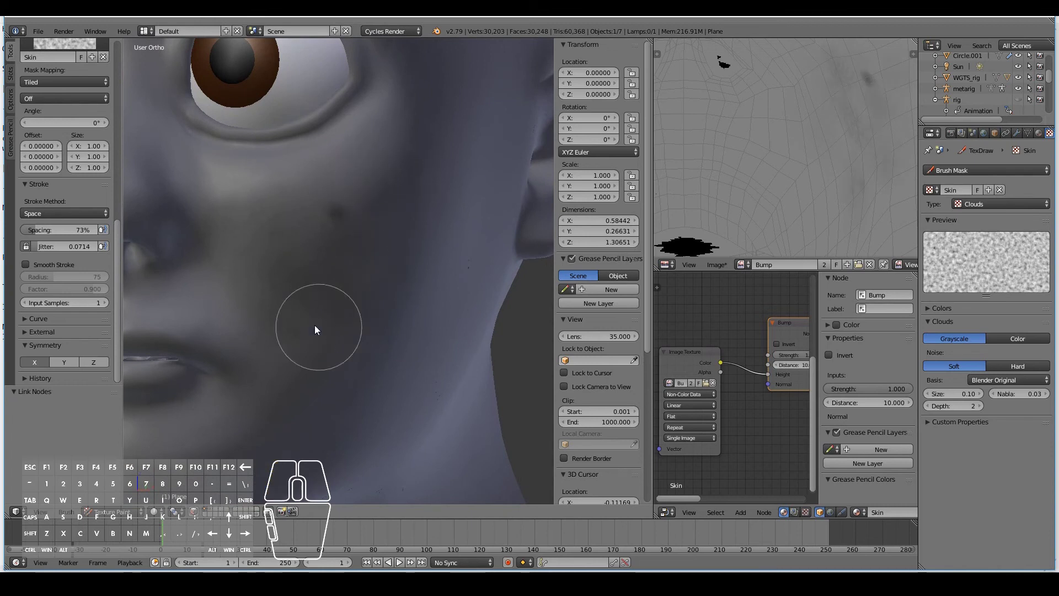
pyautogui.press('KP_1')
pyautogui.scroll(-2, 283, 320)
pyautogui.keyDown('ctrl'); pyautogui.scroll(-3, 287, 318); pyautogui.keyUp('ctrl')
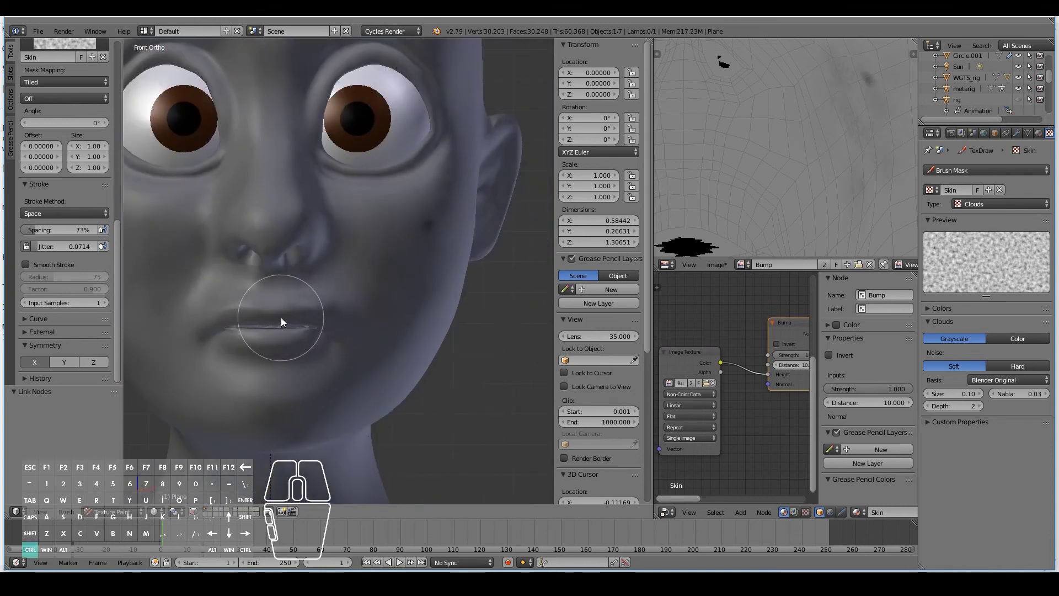
pyautogui.scroll(1, 276, 316)
pyautogui.moveTo(276, 317)
pyautogui.mouseDown()
pyautogui.moveTo(471, 216)
pyautogui.moveTo(481, 347)
pyautogui.mouseUp()
pyautogui.scroll(-1, 481, 347)
pyautogui.keyDown('ctrl'); pyautogui.scroll(6, 481, 348); pyautogui.keyUp('ctrl')
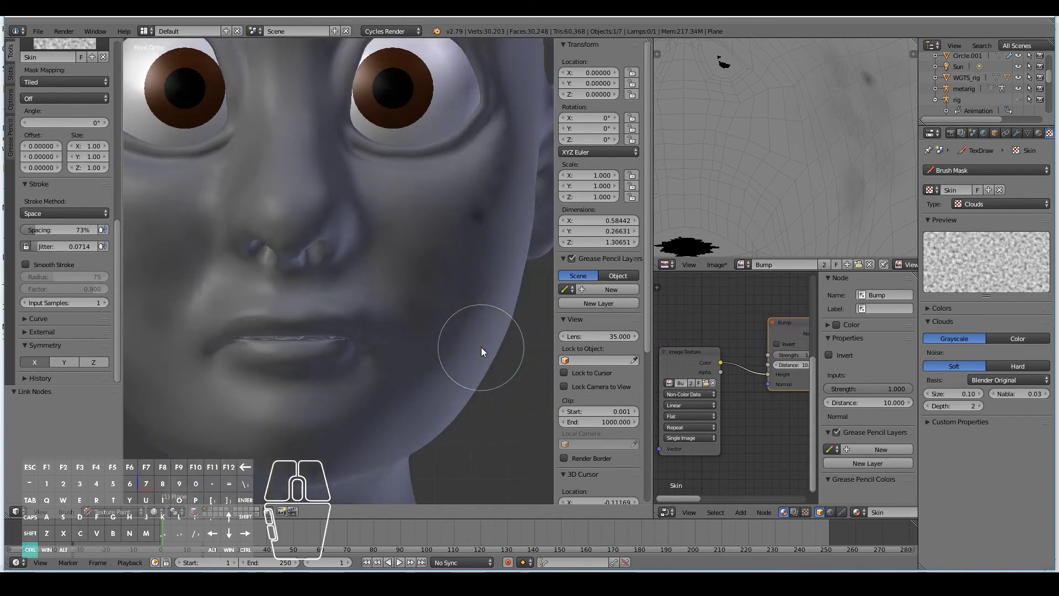
pyautogui.moveTo(481, 346)
pyautogui.mouseDown(button='middle')
pyautogui.moveTo(299, 256)
pyautogui.moveTo(270, 295)
pyautogui.mouseUp(button='middle')
pyautogui.moveTo(269, 296)
pyautogui.mouseDown()
pyautogui.moveTo(319, 262)
pyautogui.moveTo(309, 196)
pyautogui.moveTo(276, 397)
pyautogui.moveTo(280, 276)
pyautogui.moveTo(193, 262)
pyautogui.moveTo(296, 376)
pyautogui.moveTo(265, 253)
pyautogui.moveTo(353, 216)
pyautogui.mouseUp()
pyautogui.press('KP_1')
pyautogui.scroll(-3, 747, 240)
pyautogui.scroll(4, 747, 236)
# Switch the viewport to Rendered shading and check the bump detail on the face.
pyautogui.click(154, 511)
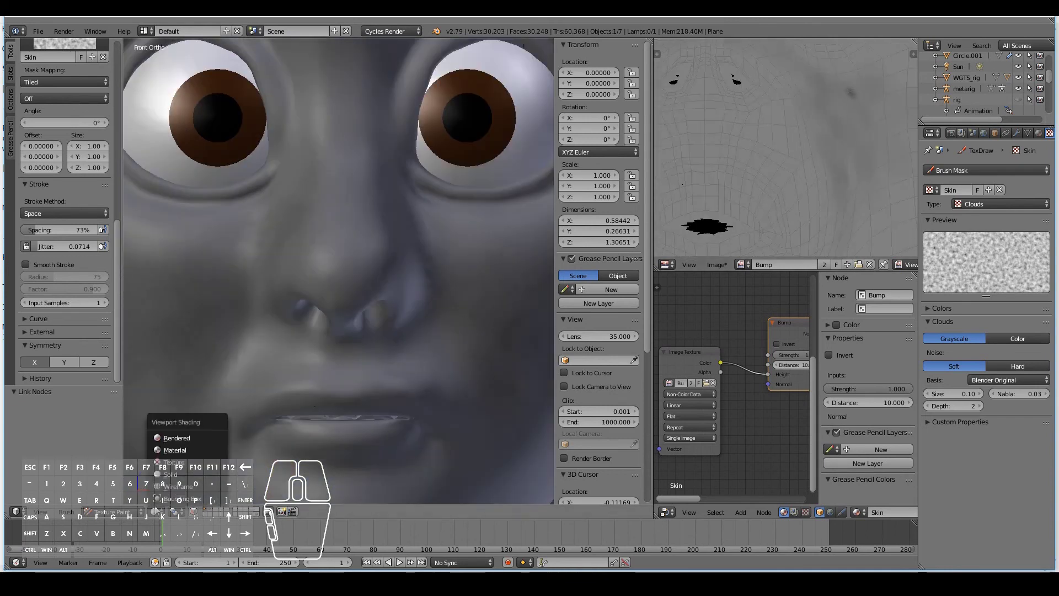
pyautogui.click(173, 437)
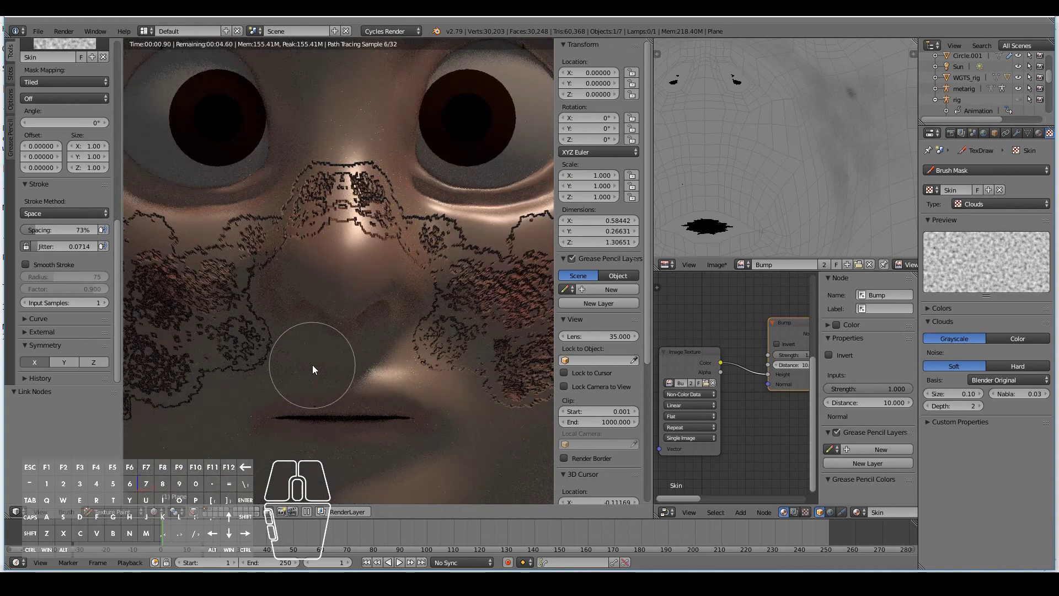
pyautogui.scroll(-3, 312, 366)
pyautogui.scroll(-1, 312, 365)
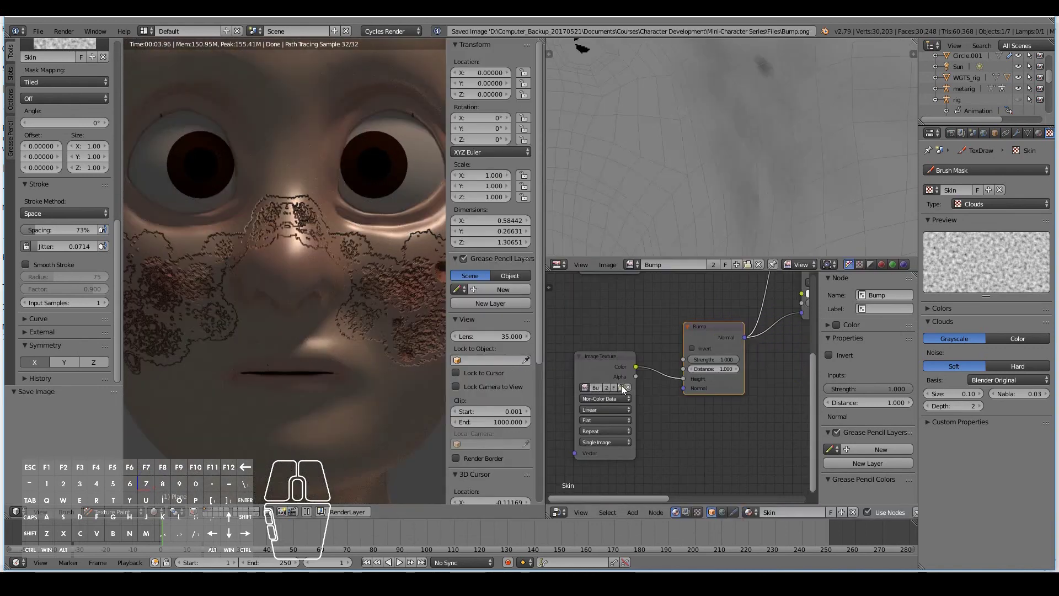
# Open the saved Bump.png in the bump Image Texture node and set the Bump node's strength to 0.1.
pyautogui.click(621, 387)
pyautogui.doubleClick(189, 95)
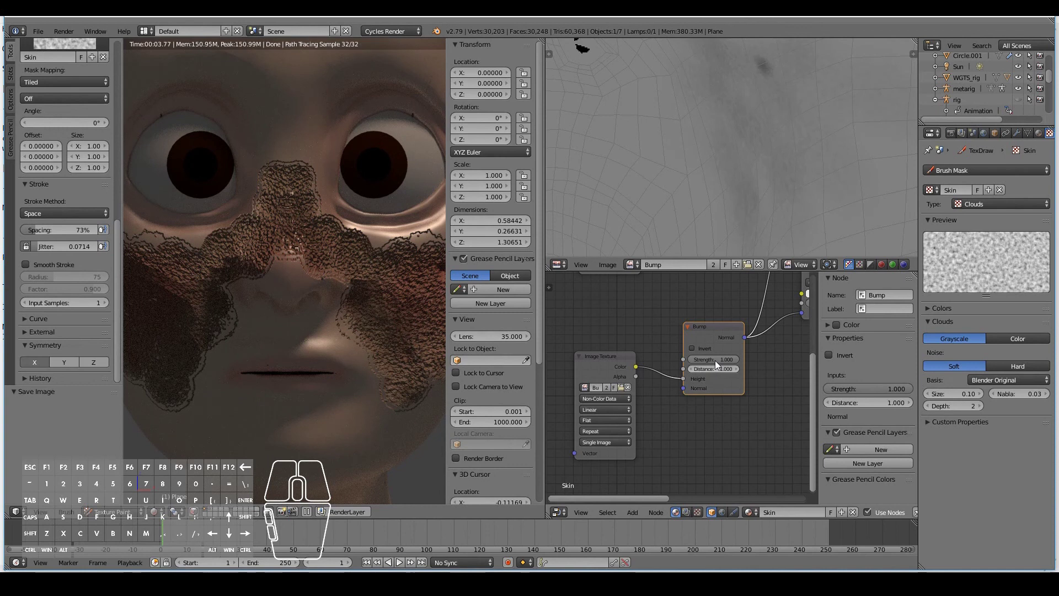
pyautogui.press('Return')
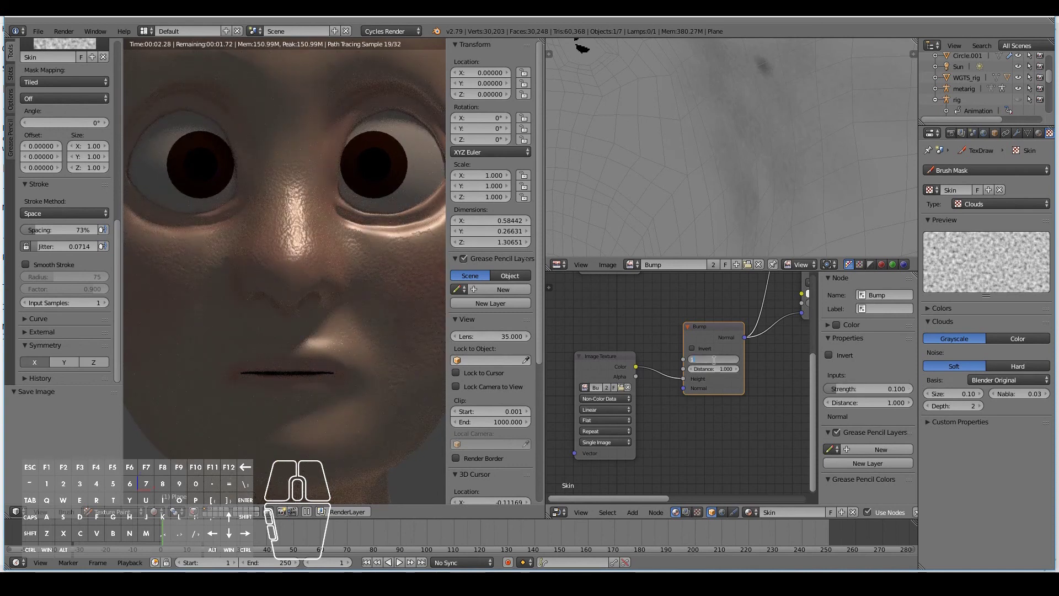
# Set the Bump strength to 1 to compare the rendered effect, and restore it to 0.1.
pyautogui.press('Return')
pyautogui.scroll(-3, 254, 298)
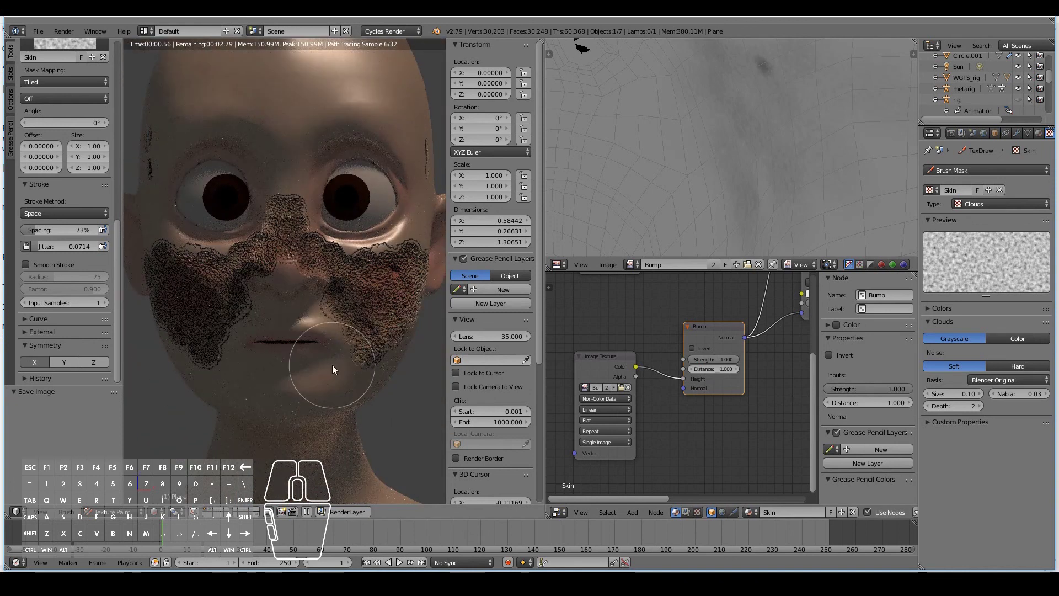
pyautogui.scroll(3, 317, 371)
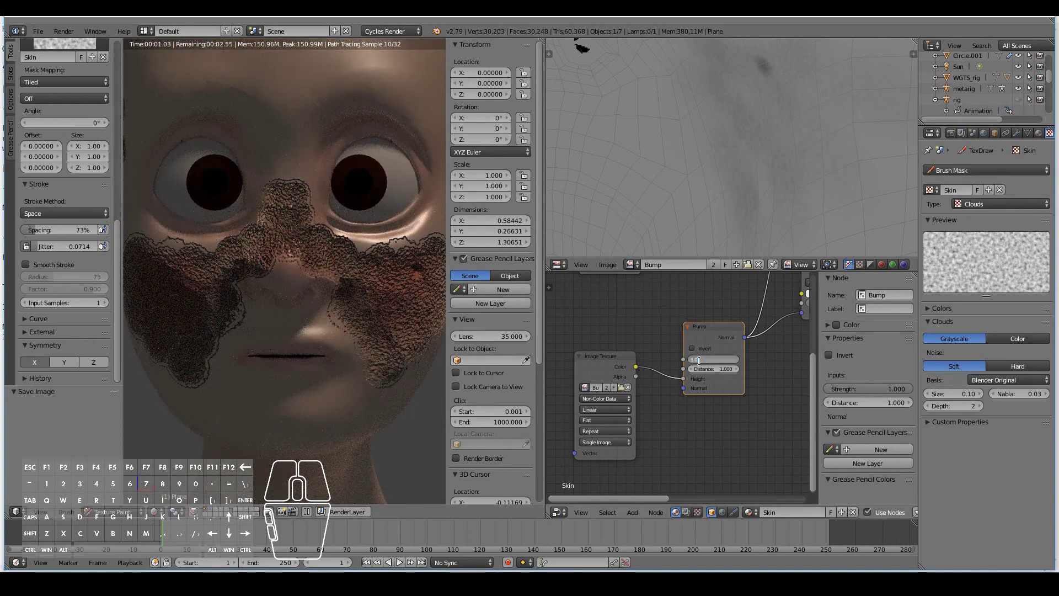
pyautogui.press('Return')
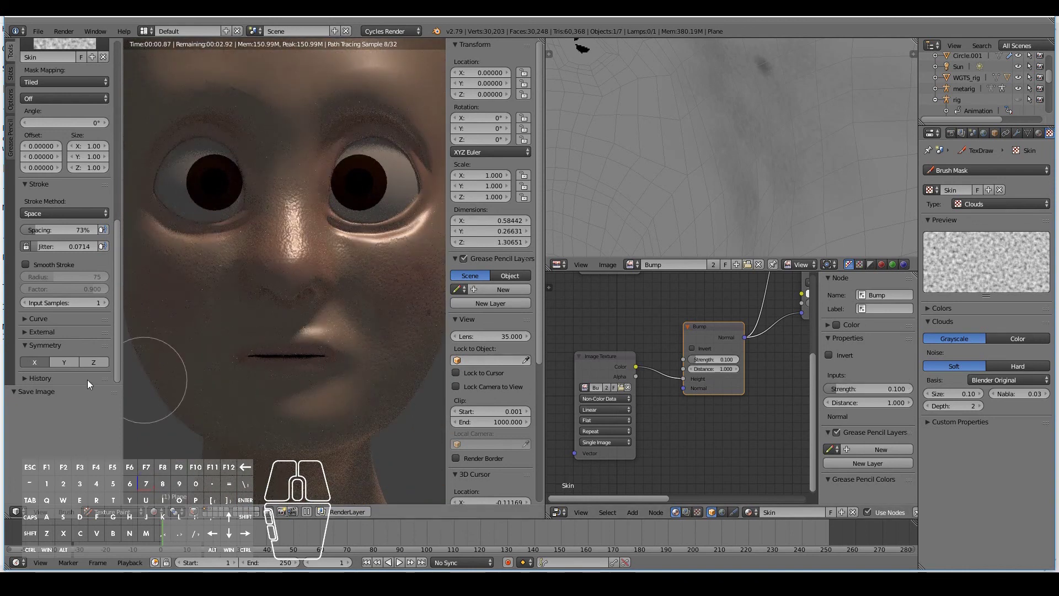
# Examine the rendered head from the front in a maximized viewport and return to the previous layout.
pyautogui.moveTo(261, 352); pyautogui.dragTo(293, 356, button='middle')
pyautogui.press('KP_1')
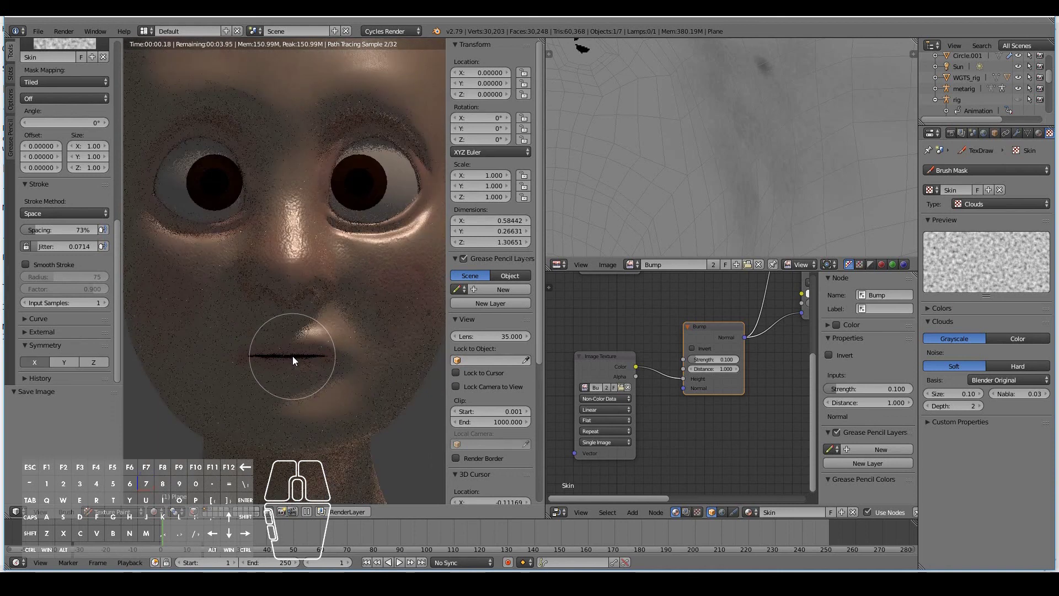
pyautogui.hotkey('ctrl', 'Up')
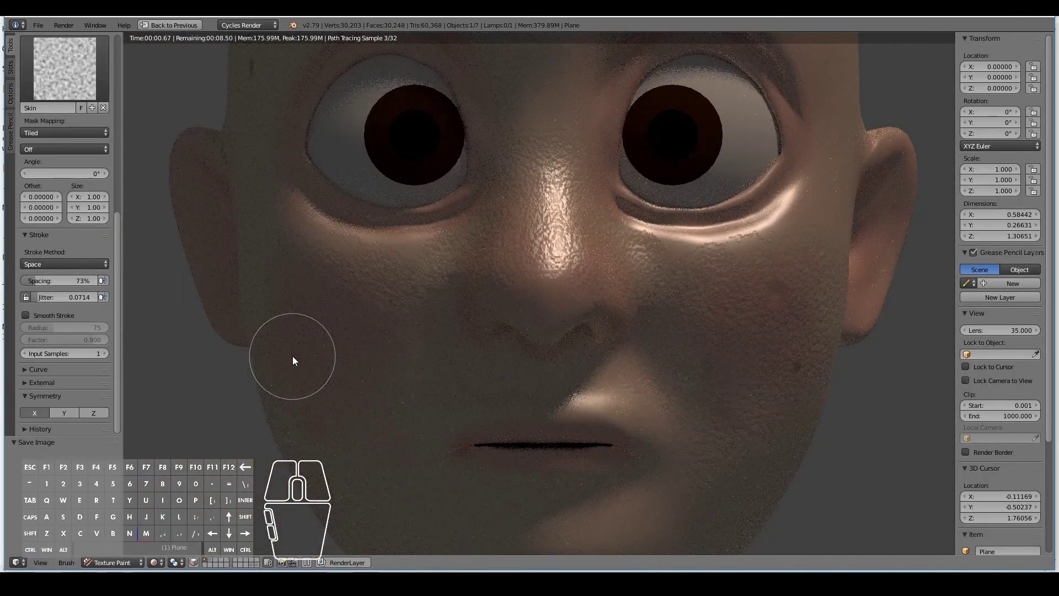
pyautogui.scroll(-3, 292, 357)
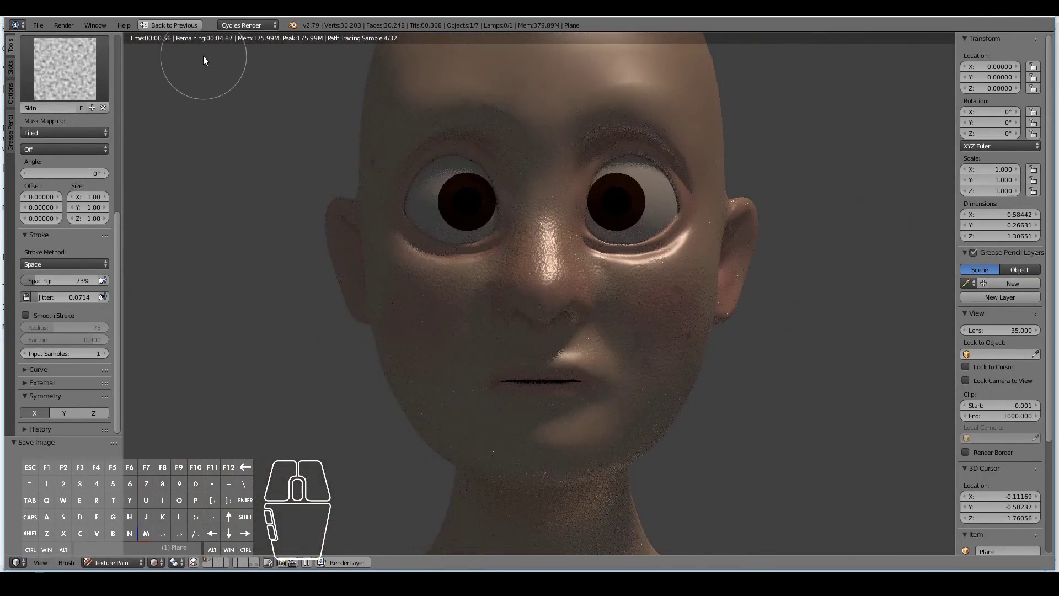
pyautogui.click(176, 26)
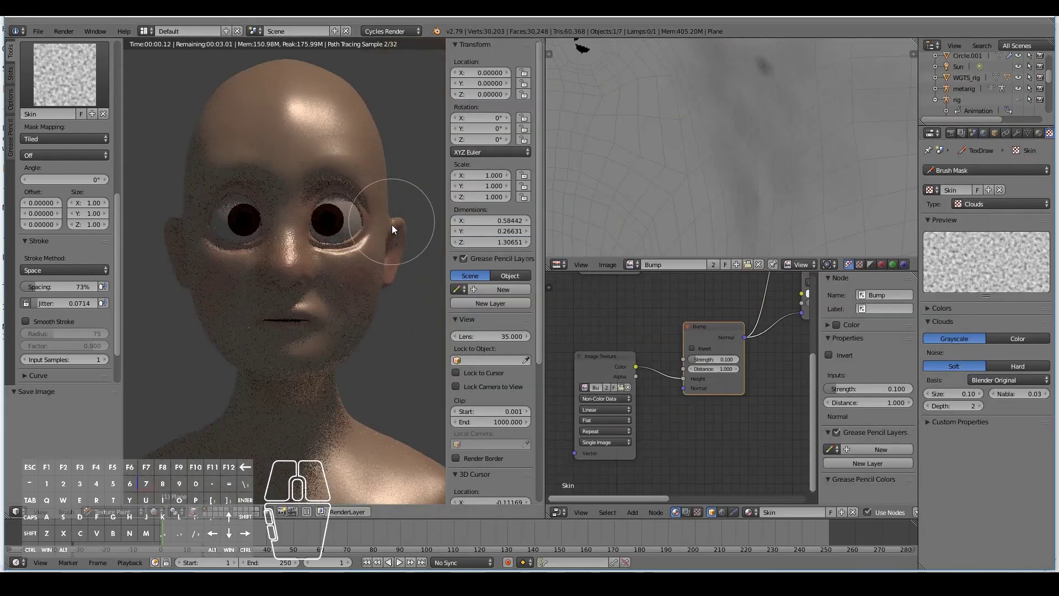
# Switch the viewport to Solid shading and paint masked bump strokes over the forehead, temple and upper face.
pyautogui.click(155, 515)
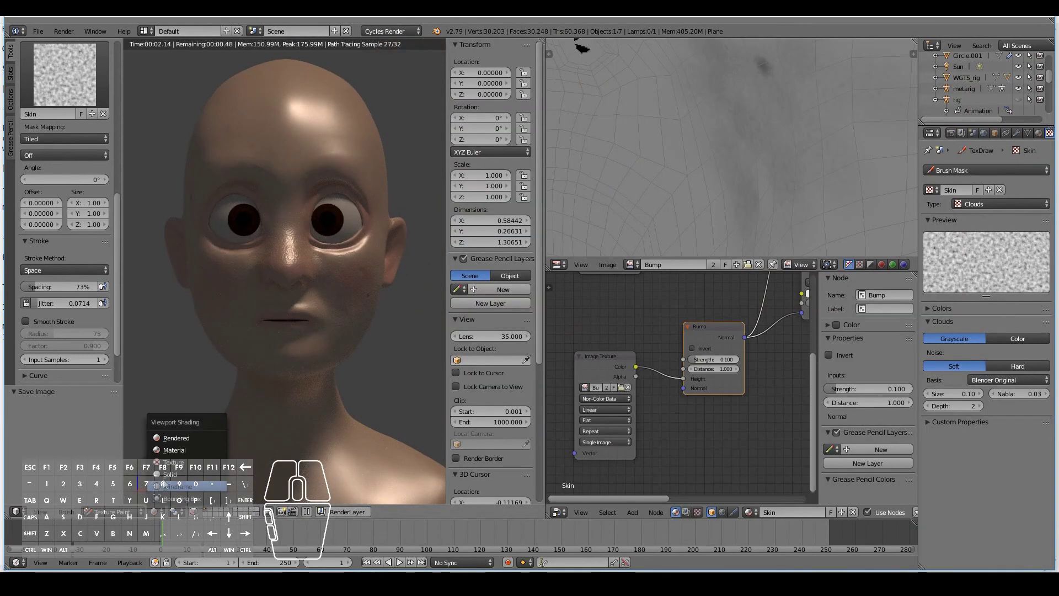
pyautogui.click(166, 476)
pyautogui.scroll(2, 228, 307)
pyautogui.keyDown('shift'); pyautogui.scroll(6, 225, 310); pyautogui.keyUp('shift')
pyautogui.scroll(4, 222, 309)
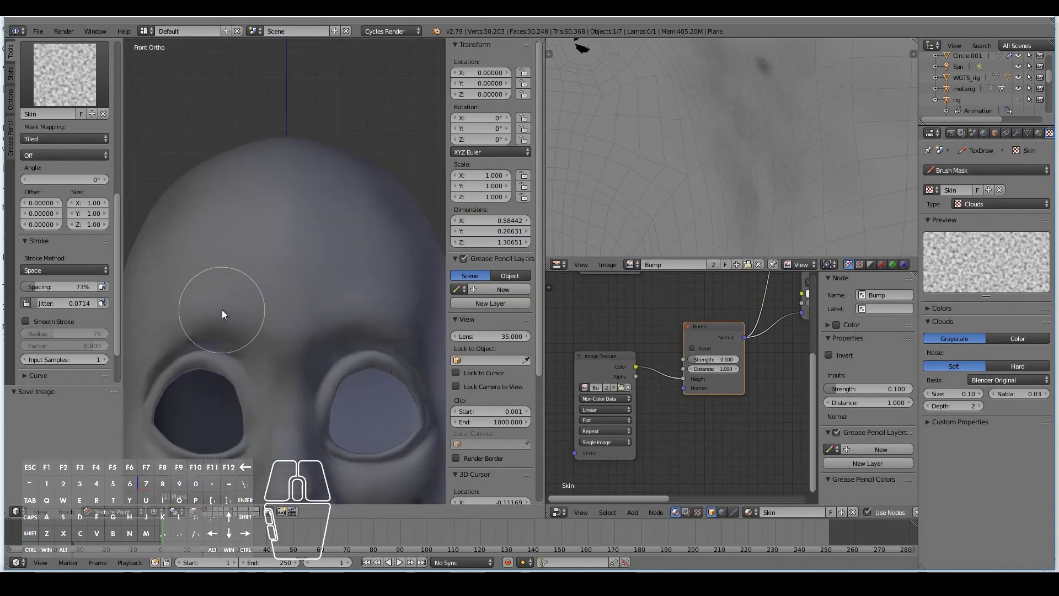
pyautogui.moveTo(222, 309)
pyautogui.mouseDown()
pyautogui.moveTo(383, 322)
pyautogui.moveTo(304, 349)
pyautogui.moveTo(183, 317)
pyautogui.mouseUp()
pyautogui.moveTo(140, 343); pyautogui.dragTo(149, 346)
pyautogui.scroll(-1, 210, 361)
pyautogui.moveTo(275, 378)
pyautogui.mouseDown()
pyautogui.moveTo(289, 414)
pyautogui.moveTo(288, 336)
pyautogui.moveTo(175, 399)
pyautogui.mouseUp()
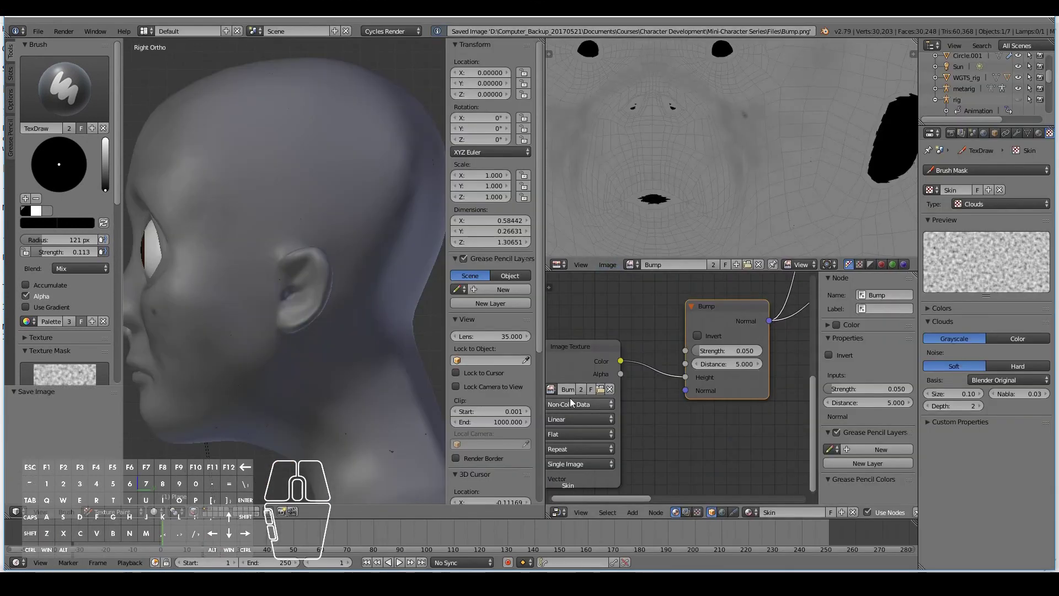
# Switch the viewport to Rendered shading, examine the side of the head in the maximized view, and return to the previous layout.
pyautogui.click(154, 562)
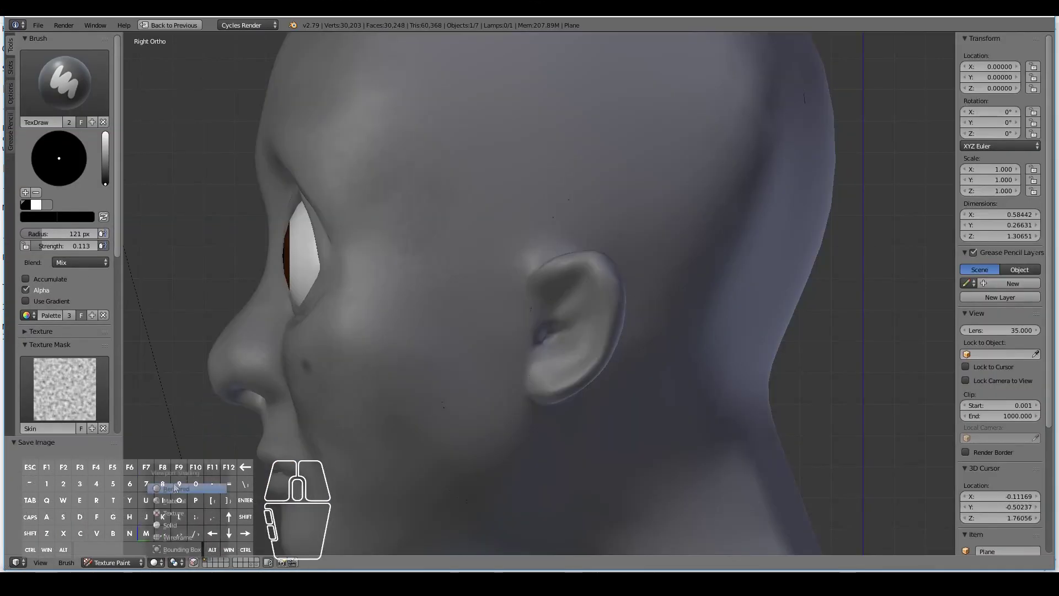
pyautogui.click(175, 488)
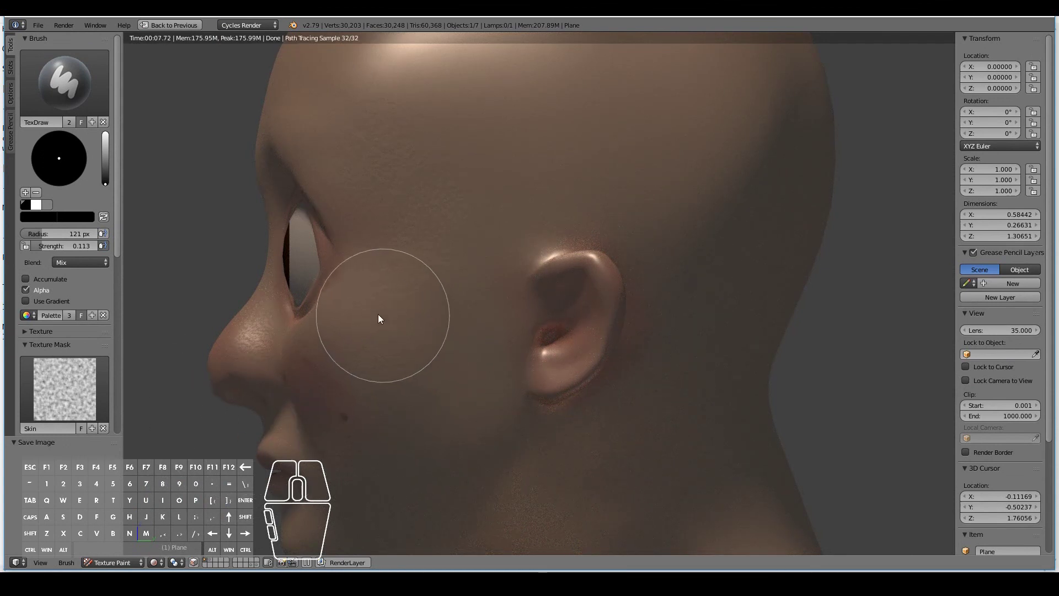
pyautogui.scroll(-1, 468, 445)
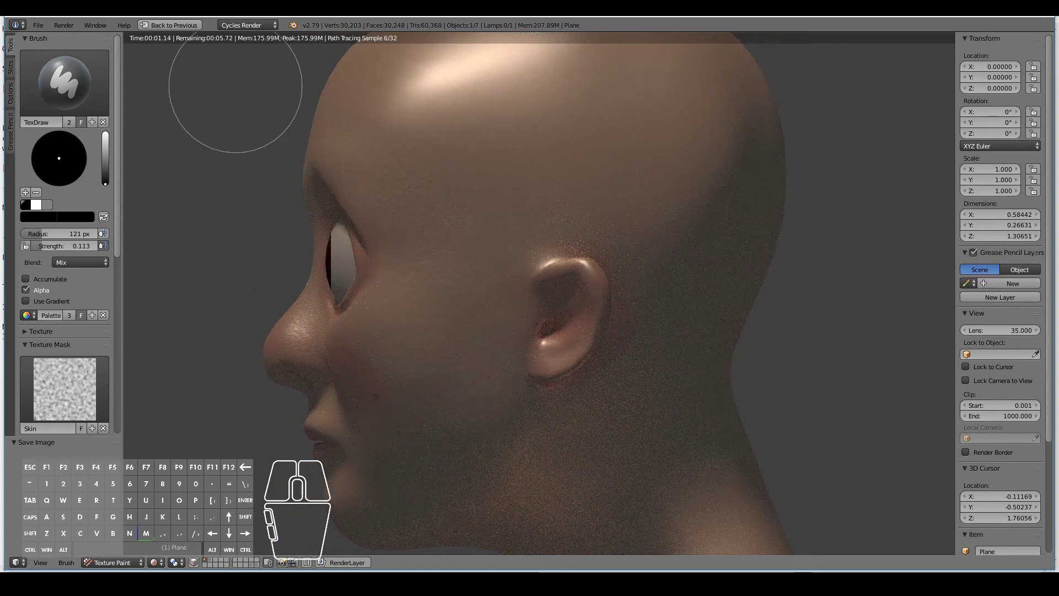
pyautogui.click(169, 25)
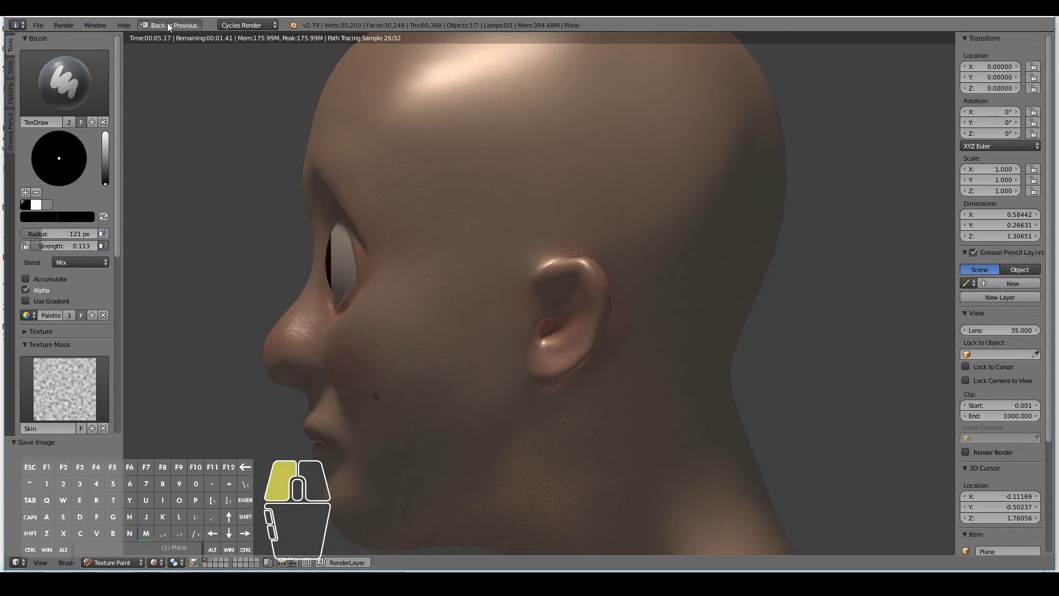